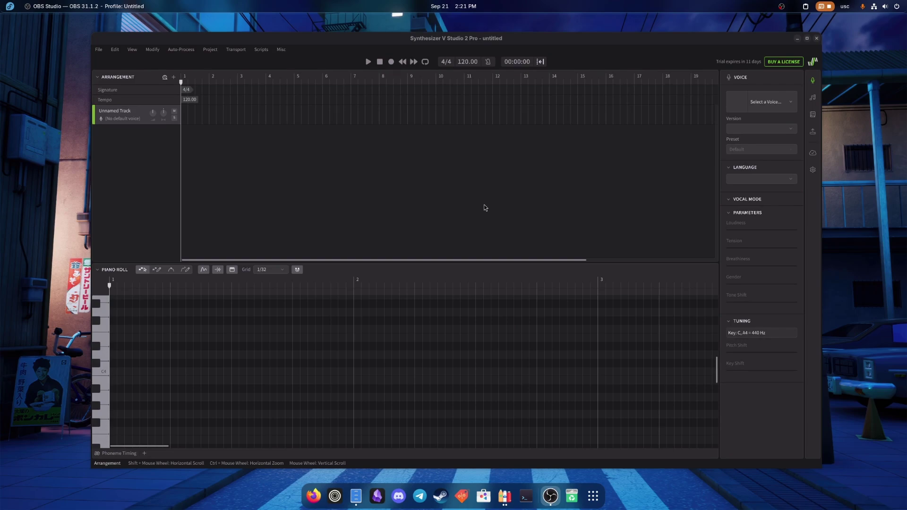
Check the computer's full hardware and software details in system Settings, then close Settings.
{"action": "left_click", "coordinate": [885, 6]}
{"action": "left_click", "coordinate": [778, 30]}
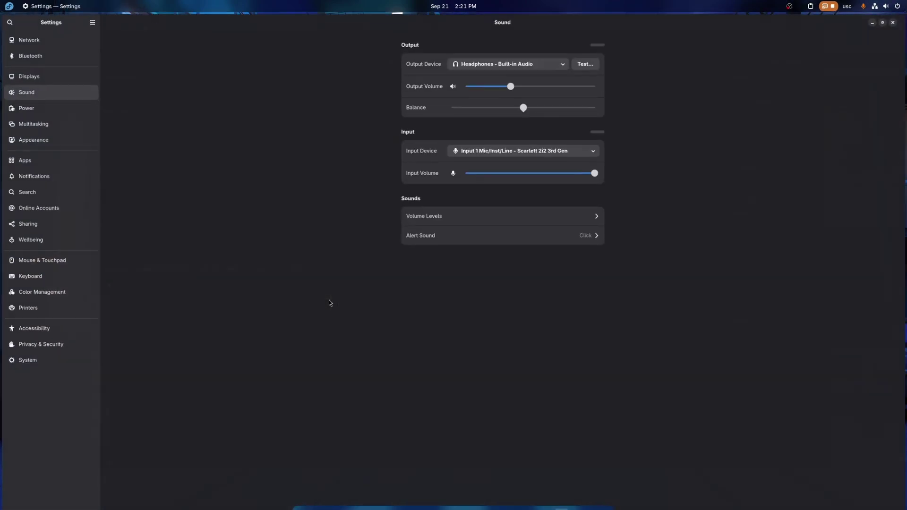
{"action": "left_click", "coordinate": [45, 359]}
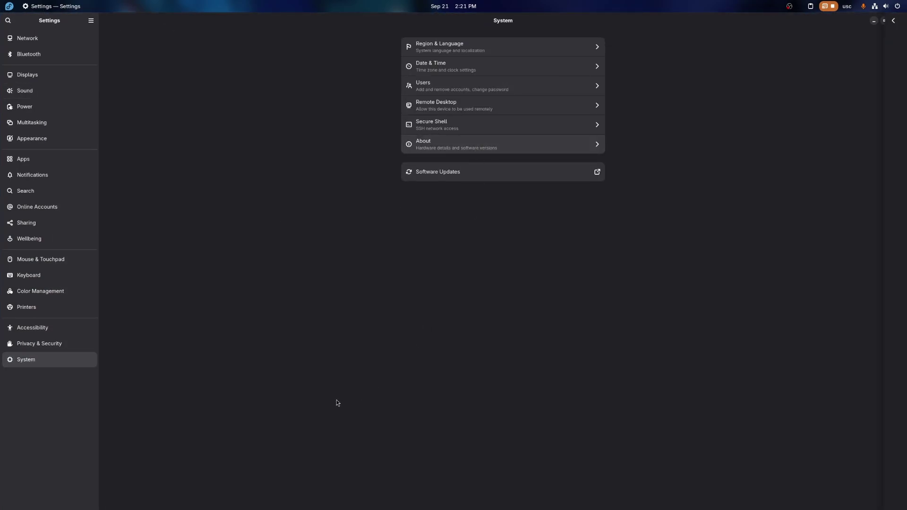
{"action": "left_click", "coordinate": [441, 144]}
{"action": "left_click", "coordinate": [441, 217]}
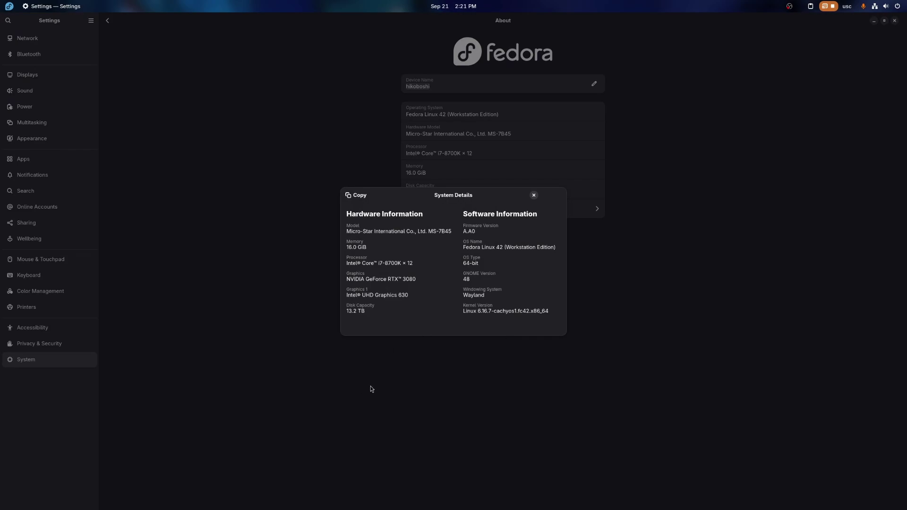
{"action": "left_click", "coordinate": [533, 196]}
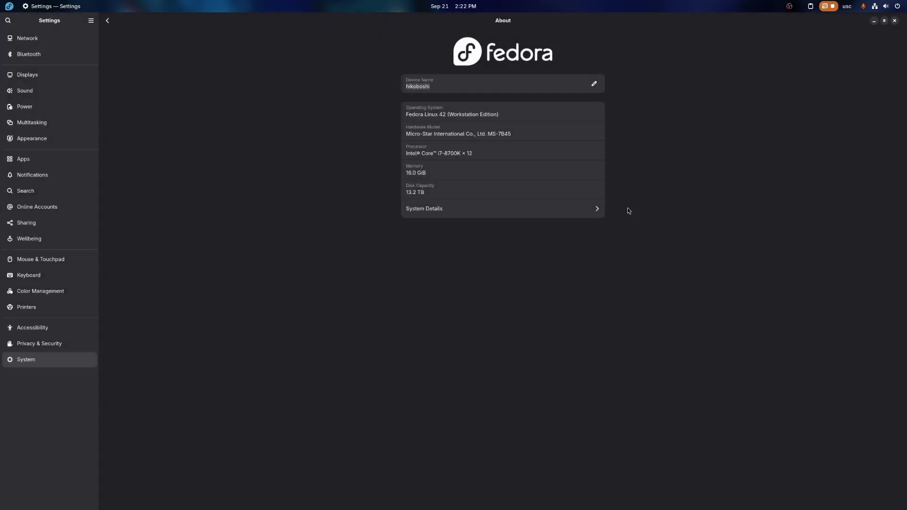
{"action": "left_click", "coordinate": [895, 21]}
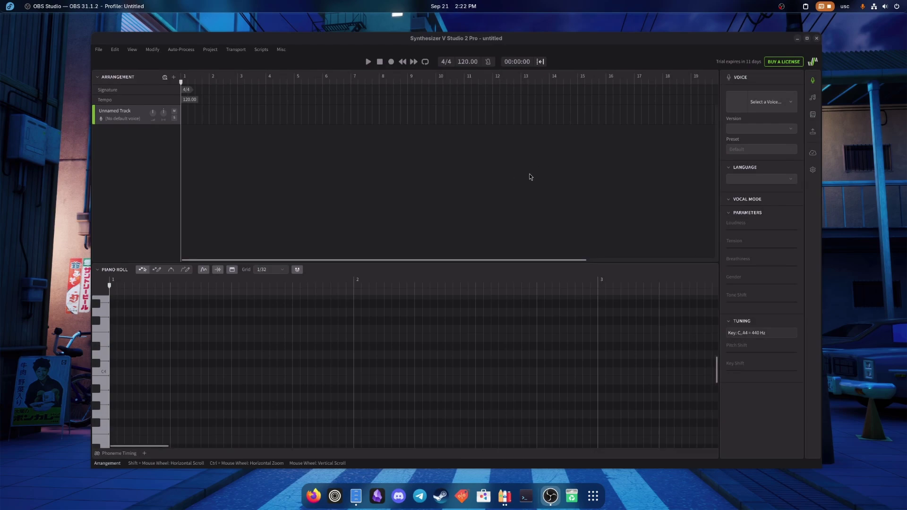
Close Synthesizer V, return to the bottle list, and glance at the Runners in Bottles Preferences.
{"action": "left_click", "coordinate": [816, 39]}
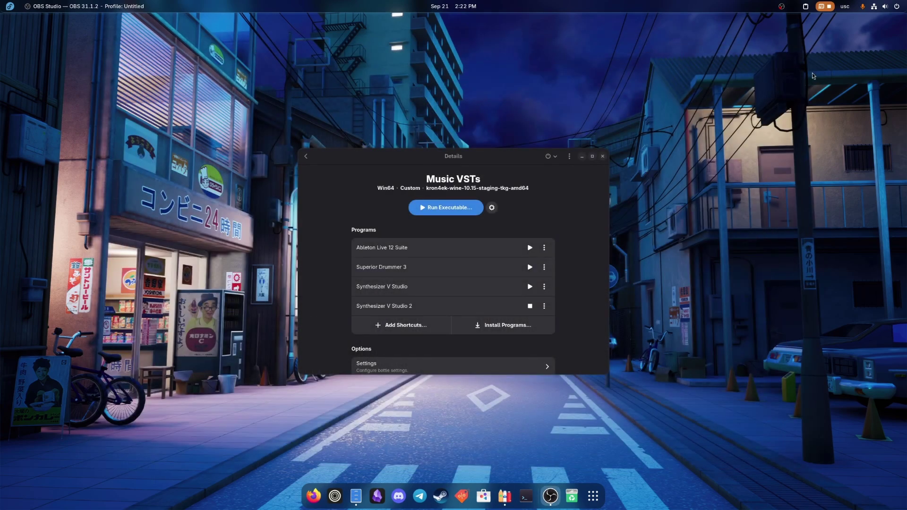
{"action": "left_click", "coordinate": [305, 156]}
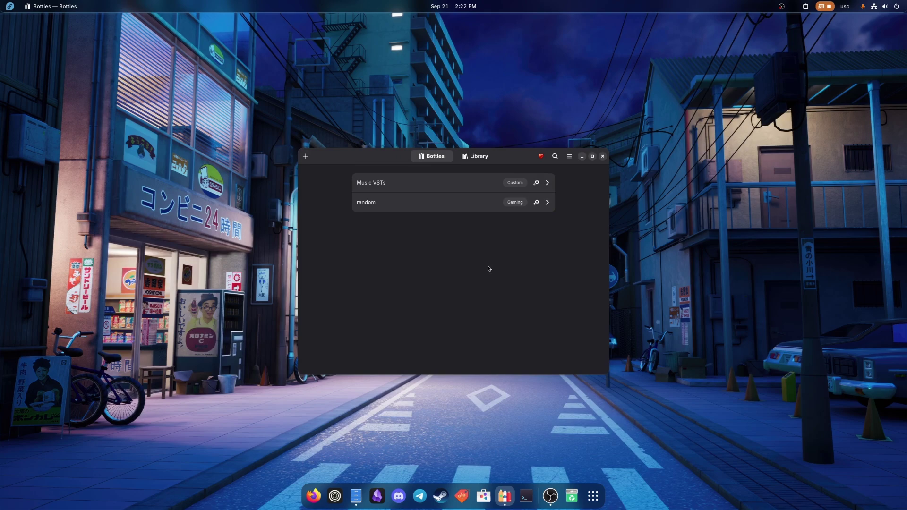
{"action": "left_click", "coordinate": [569, 156]}
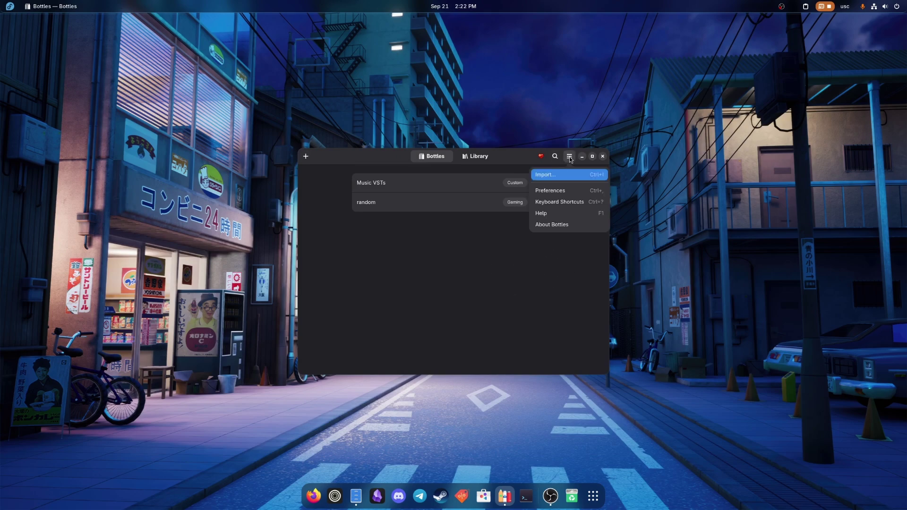
{"action": "left_click", "coordinate": [566, 190]}
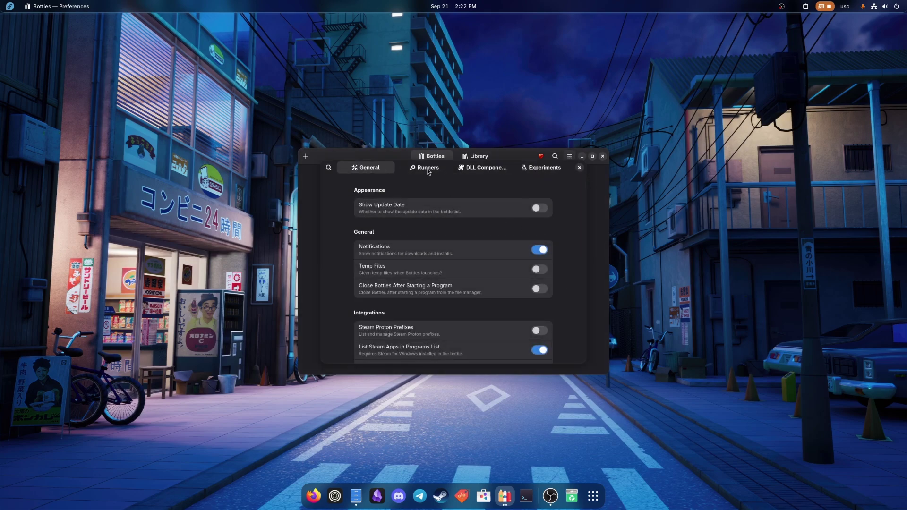
{"action": "left_click", "coordinate": [427, 168]}
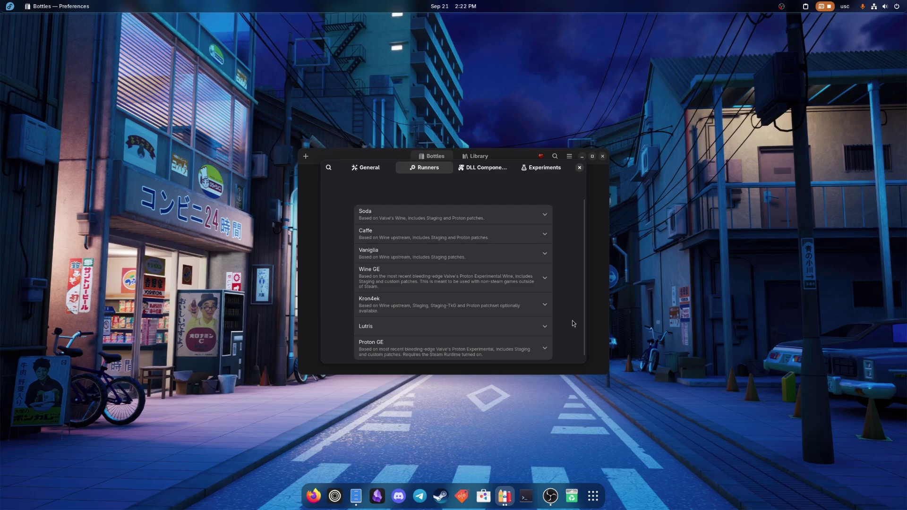
{"action": "scroll", "coordinate": [571, 323], "scroll_direction": "down", "scroll_amount": 1}
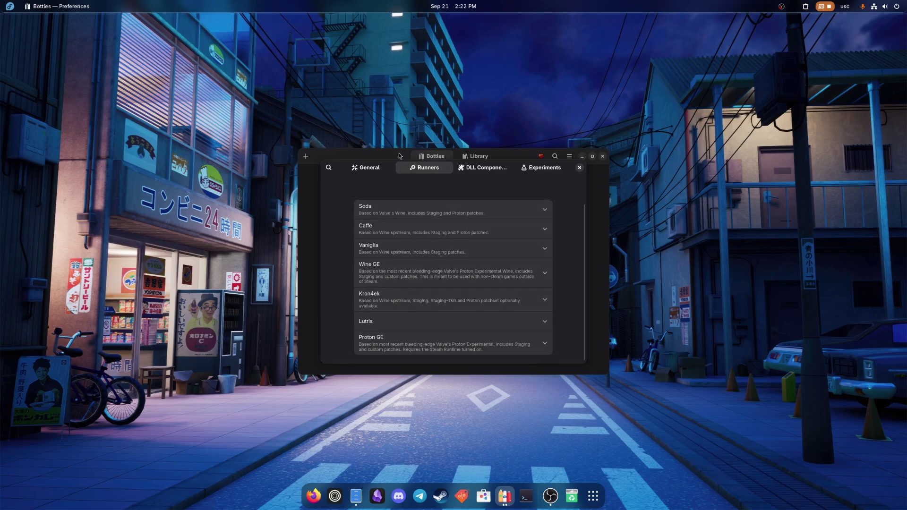
{"action": "left_click", "coordinate": [579, 168]}
Reopen Preferences and browse the Runners list, expanding the Kron4ek runner versions.
{"action": "left_click", "coordinate": [569, 156]}
{"action": "left_click", "coordinate": [570, 194]}
{"action": "left_click", "coordinate": [427, 168]}
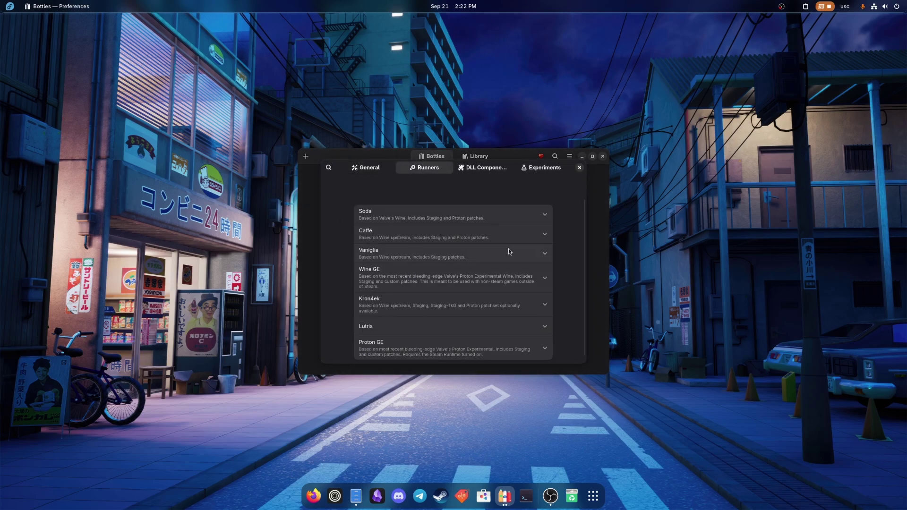
{"action": "left_click", "coordinate": [456, 306]}
{"action": "scroll", "coordinate": [473, 283], "scroll_direction": "down", "scroll_amount": 4}
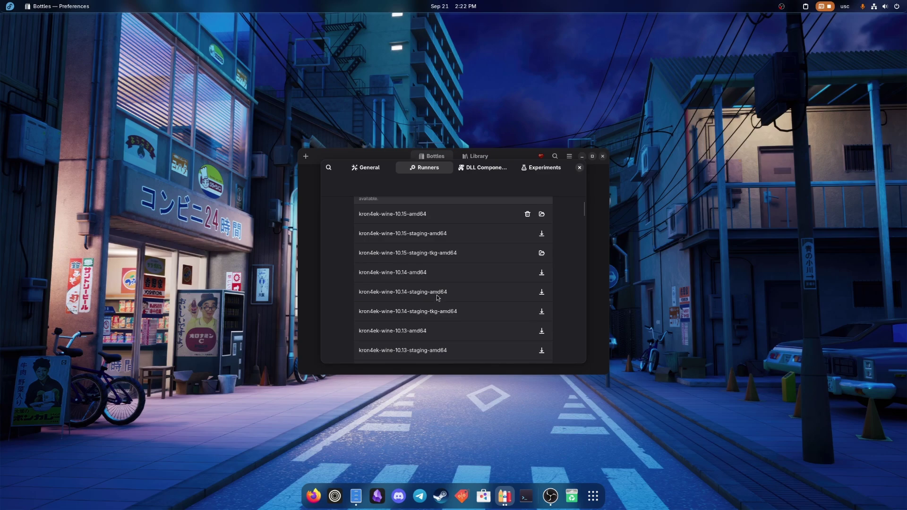
{"action": "scroll", "coordinate": [430, 265], "scroll_direction": "up", "scroll_amount": 2}
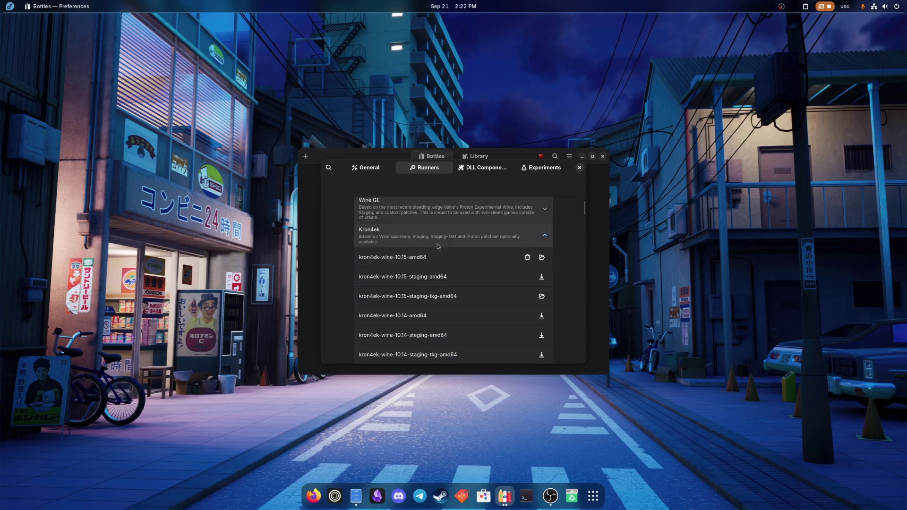
{"action": "scroll", "coordinate": [437, 238], "scroll_direction": "down", "scroll_amount": 15}
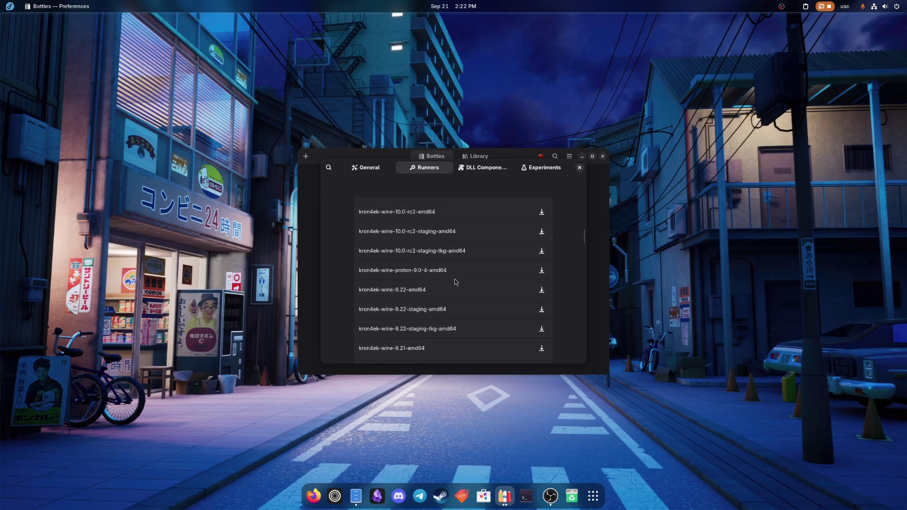
{"action": "scroll", "coordinate": [449, 274], "scroll_direction": "down", "scroll_amount": 5}
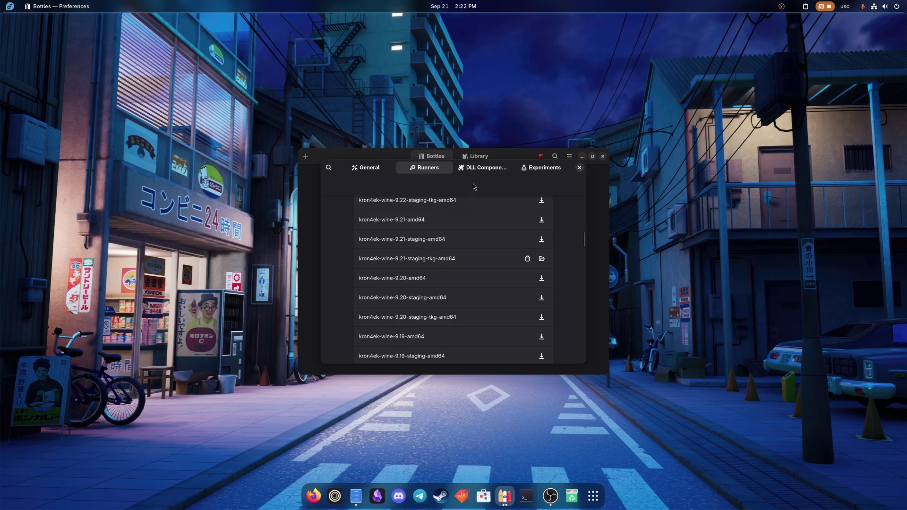
Browse the DLL Components available in Bottles Preferences.
{"action": "left_click", "coordinate": [483, 168]}
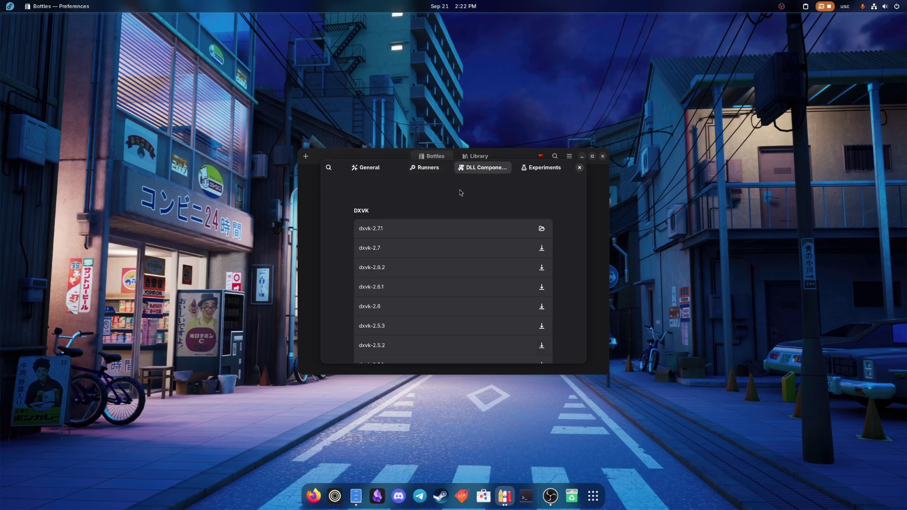
{"action": "scroll", "coordinate": [466, 254], "scroll_direction": "down", "scroll_amount": 2}
{"action": "scroll", "coordinate": [469, 256], "scroll_direction": "down", "scroll_amount": 15}
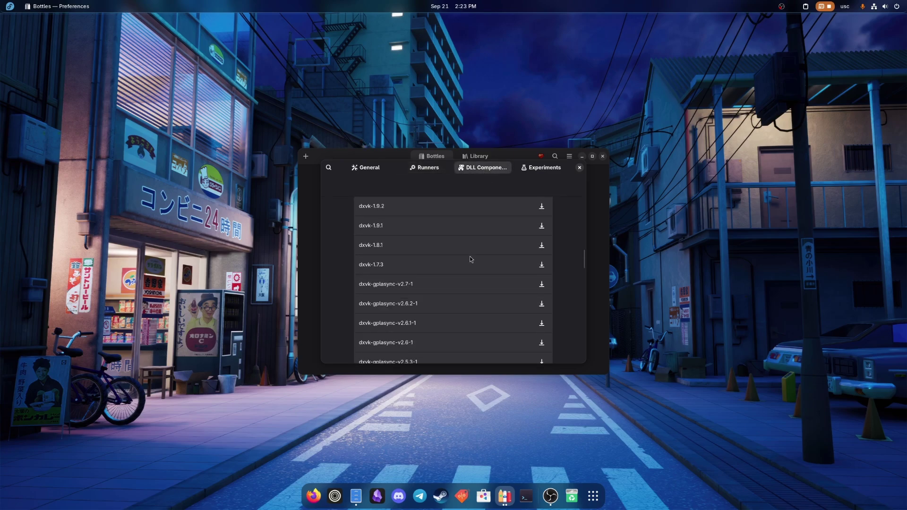
{"action": "scroll", "coordinate": [450, 233], "scroll_direction": "up", "scroll_amount": 2}
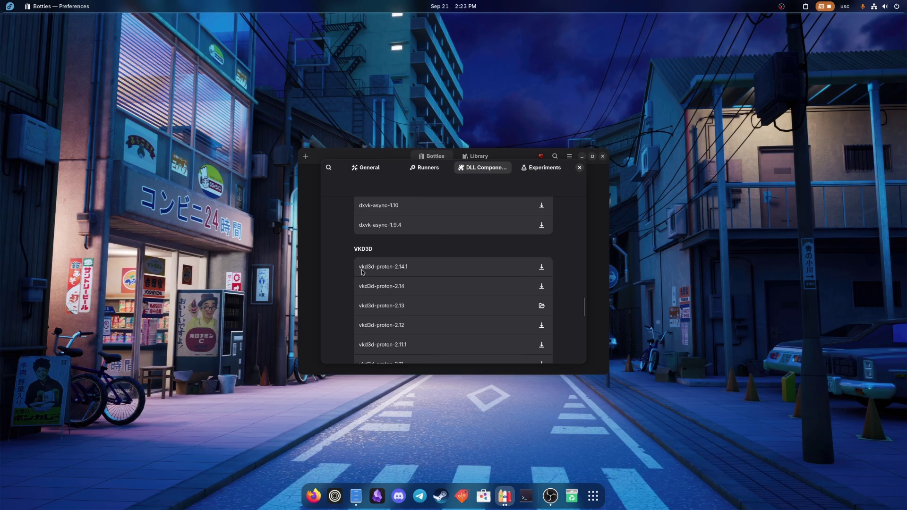
{"action": "scroll", "coordinate": [469, 265], "scroll_direction": "down", "scroll_amount": 1}
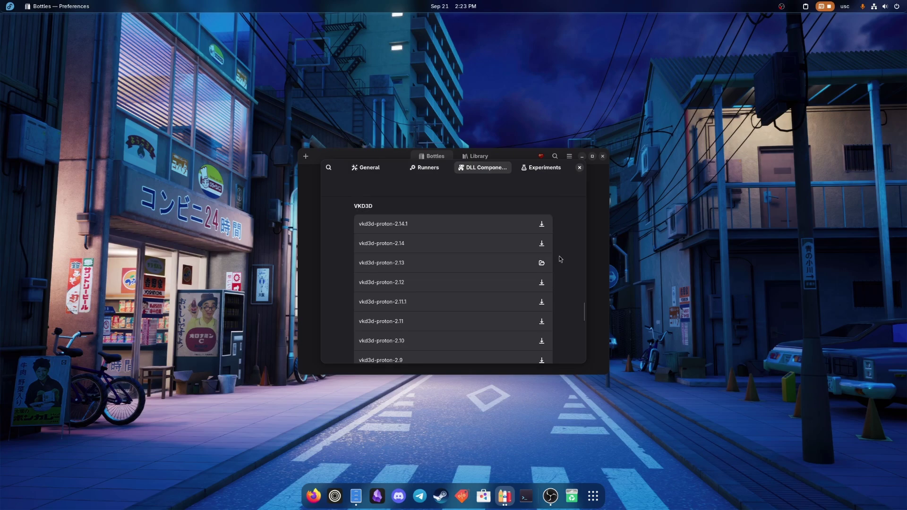
{"action": "scroll", "coordinate": [584, 298], "scroll_direction": "down", "scroll_amount": 6}
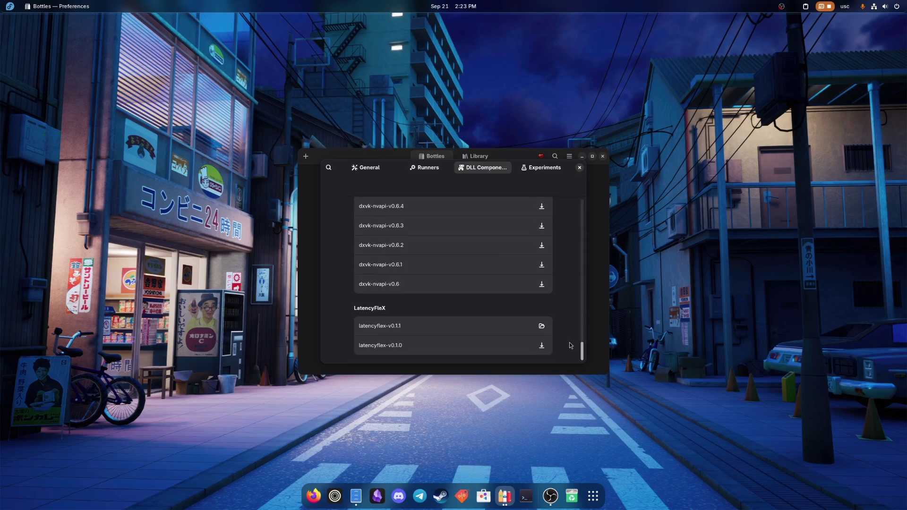
Create a Custom bottle named 'SynthV2' using the kron4ek-wine-10.15-staging runner.
{"action": "left_click", "coordinate": [580, 168]}
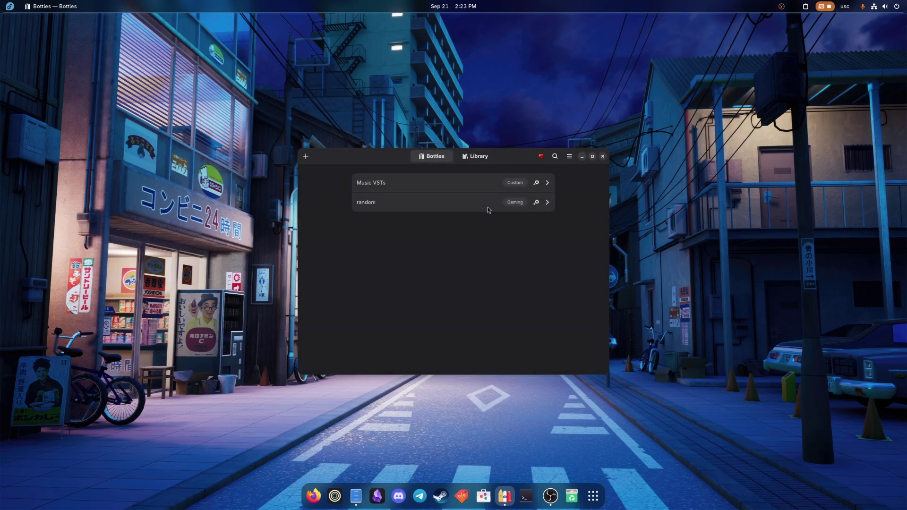
{"action": "left_click", "coordinate": [306, 156]}
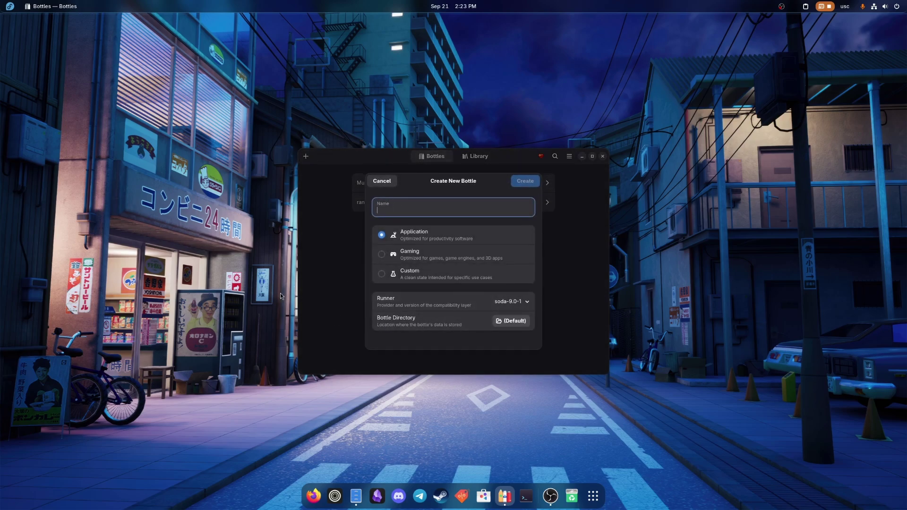
{"action": "type", "text": "SynthV2"}
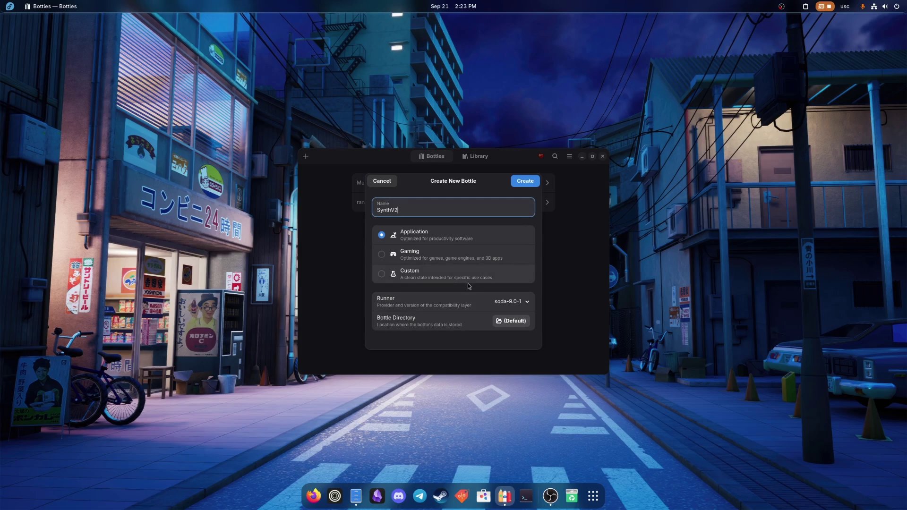
{"action": "left_click", "coordinate": [468, 278]}
{"action": "scroll", "coordinate": [531, 298], "scroll_direction": "down", "scroll_amount": 2}
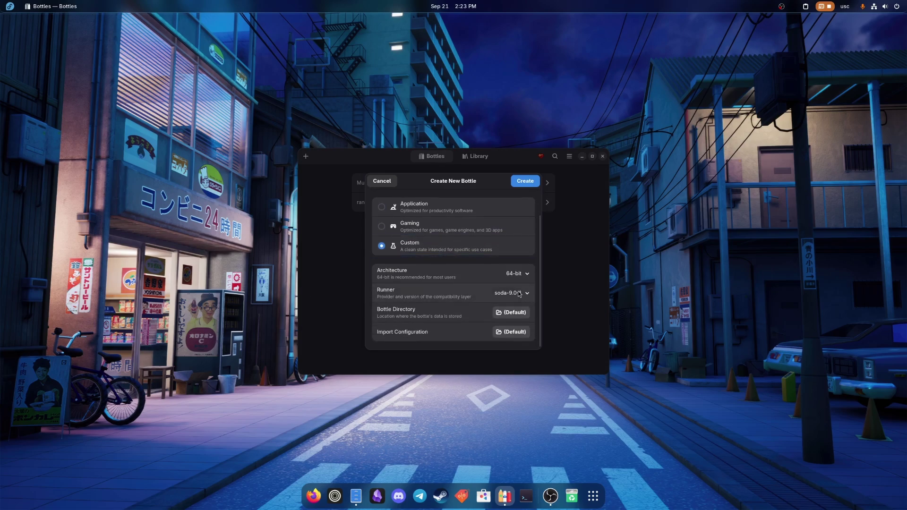
{"action": "left_click", "coordinate": [519, 294]}
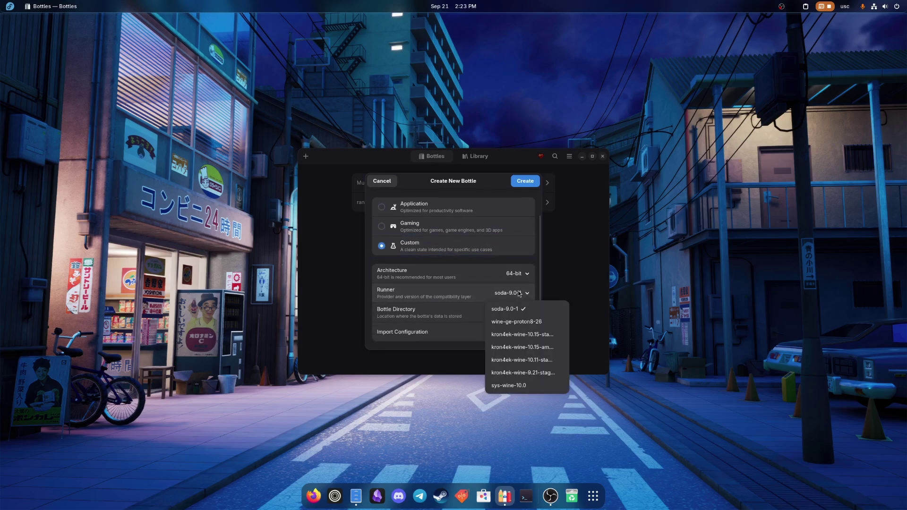
{"action": "left_click", "coordinate": [543, 334]}
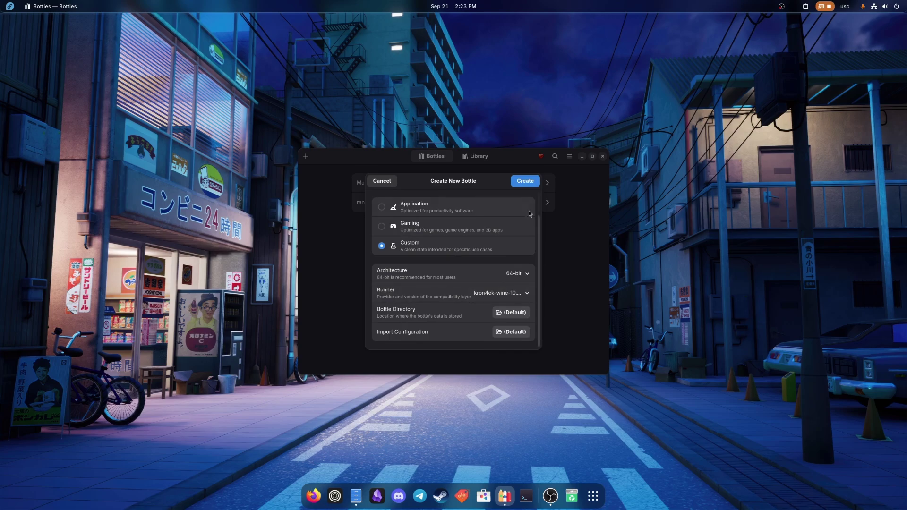
{"action": "left_click", "coordinate": [498, 295]}
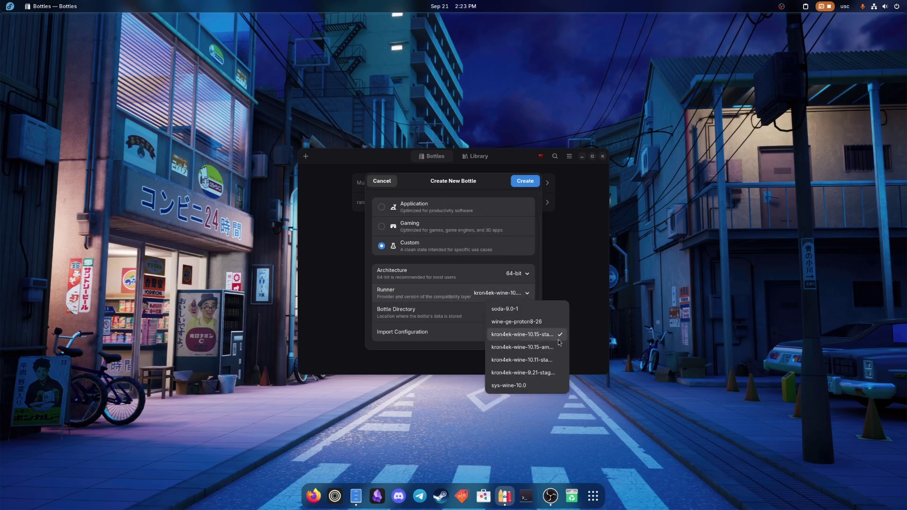
{"action": "left_click", "coordinate": [536, 260]}
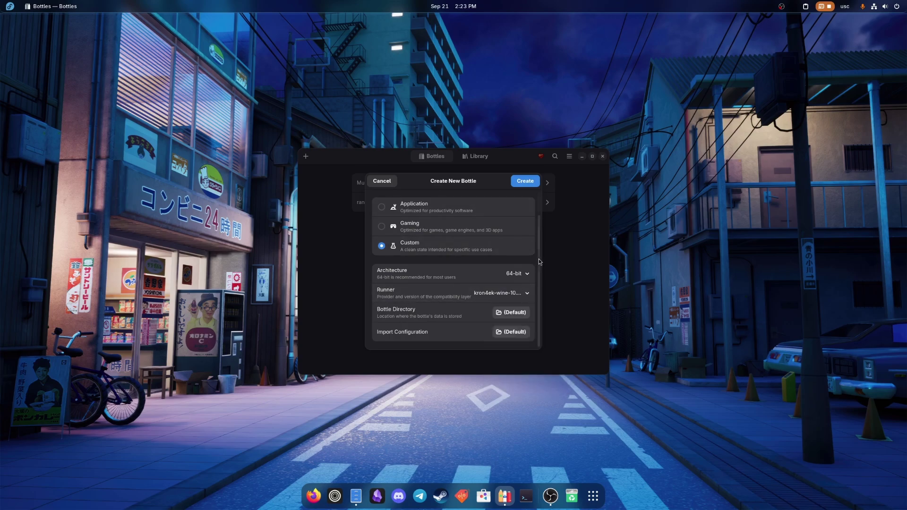
{"action": "left_click", "coordinate": [531, 182]}
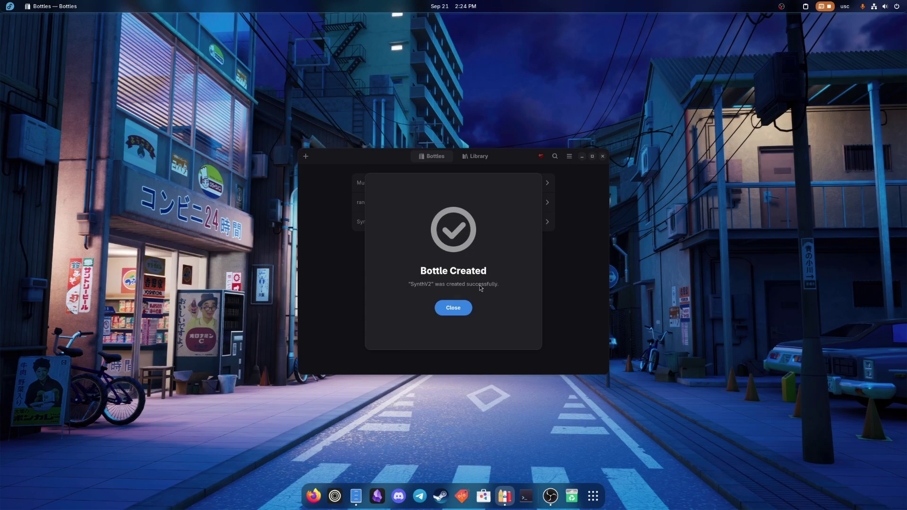
Set the SynthV2 bottle's DXVK version to dxvk-2.7.1.
{"action": "left_click", "coordinate": [452, 307]}
{"action": "left_click", "coordinate": [415, 221]}
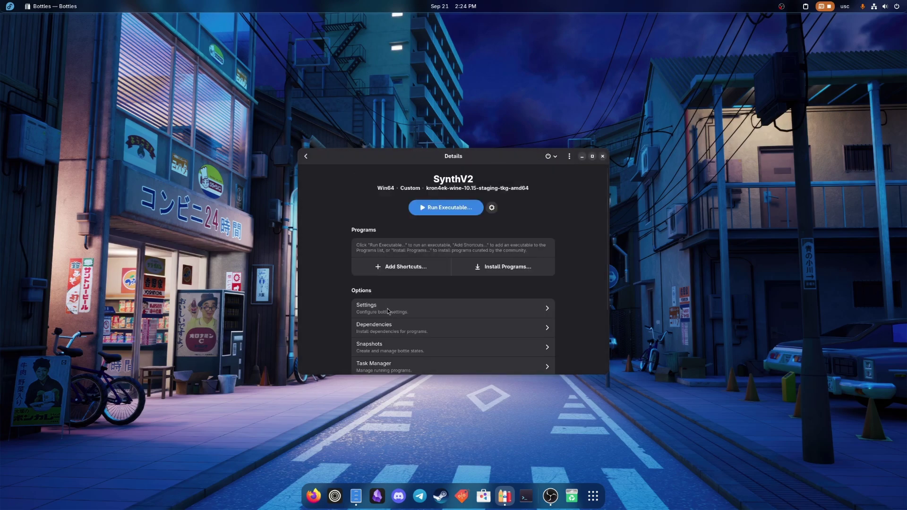
{"action": "scroll", "coordinate": [543, 314], "scroll_direction": "down", "scroll_amount": 3}
{"action": "left_click", "coordinate": [467, 222]}
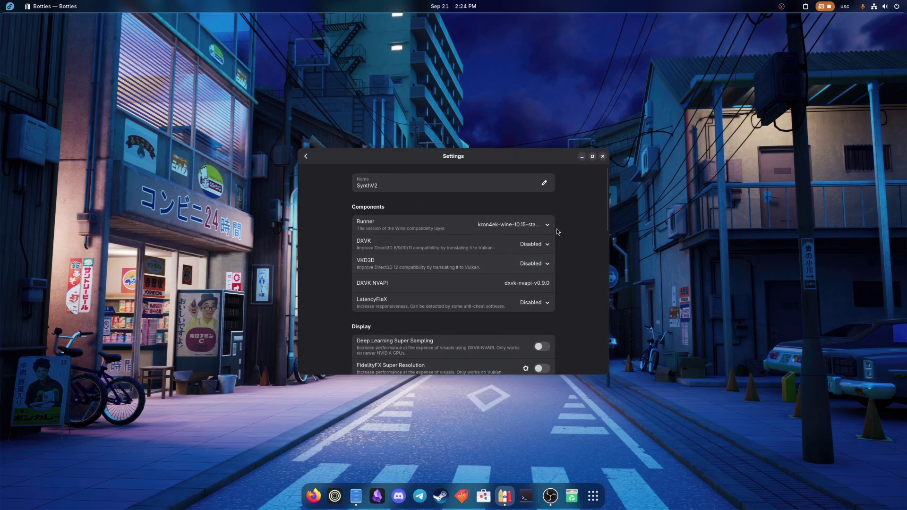
{"action": "left_click", "coordinate": [536, 244]}
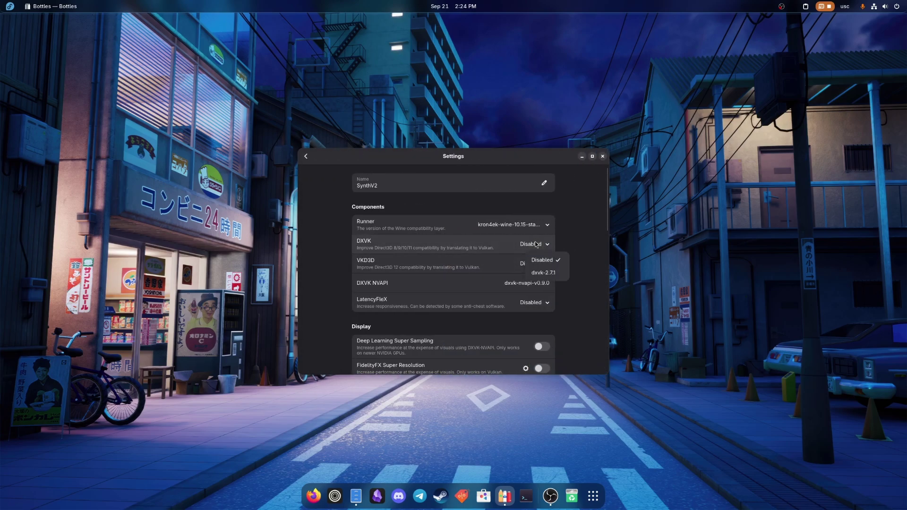
{"action": "left_click", "coordinate": [543, 273]}
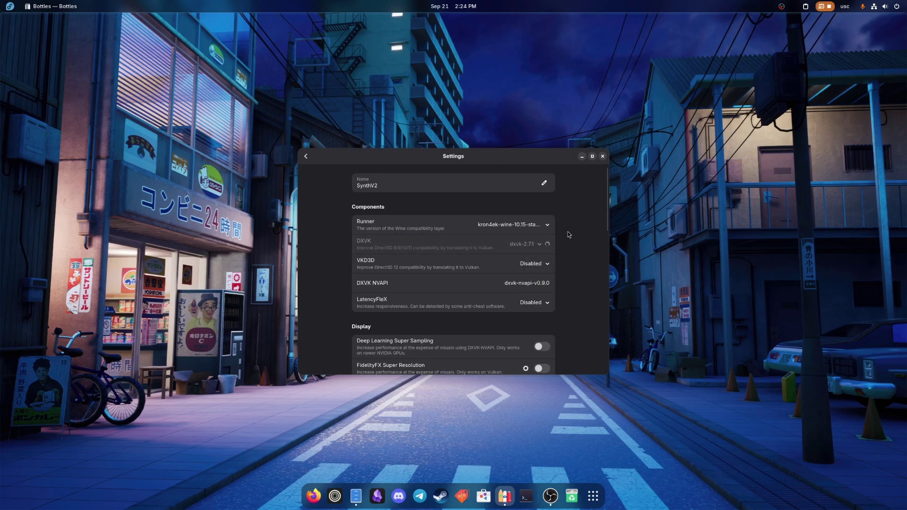
Switch the bottle's synchronization to Fsync and go back to its details page.
{"action": "scroll", "coordinate": [567, 234], "scroll_direction": "down", "scroll_amount": 6}
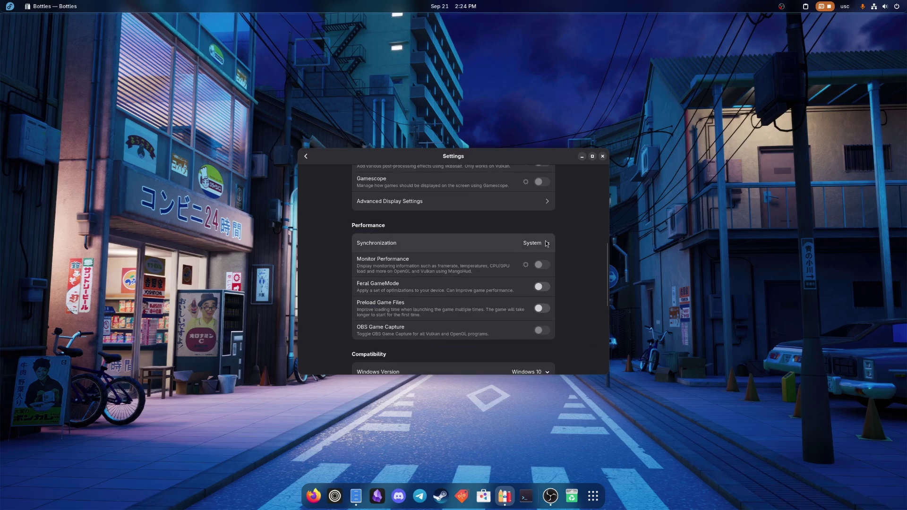
{"action": "left_click", "coordinate": [546, 243]}
{"action": "left_click", "coordinate": [547, 286]}
{"action": "scroll", "coordinate": [573, 241], "scroll_direction": "down", "scroll_amount": 3}
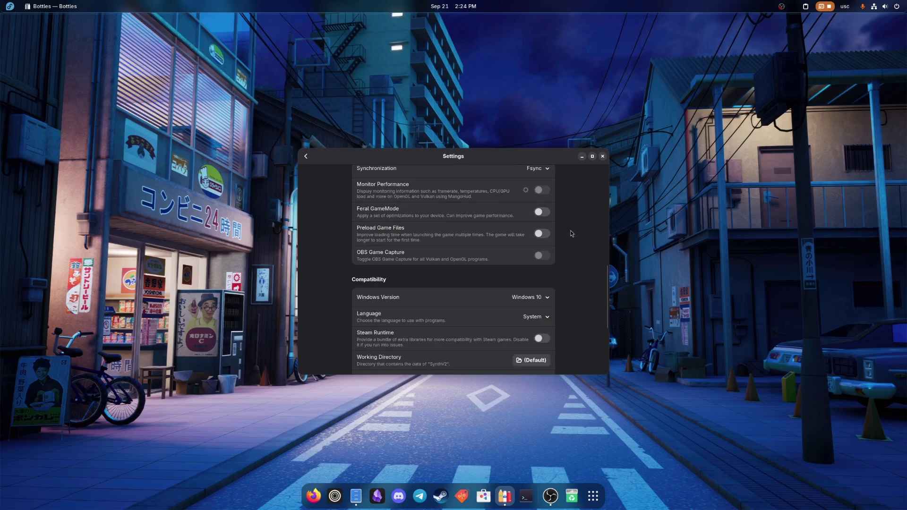
{"action": "scroll", "coordinate": [539, 197], "scroll_direction": "down", "scroll_amount": 1}
{"action": "left_click", "coordinate": [306, 156]}
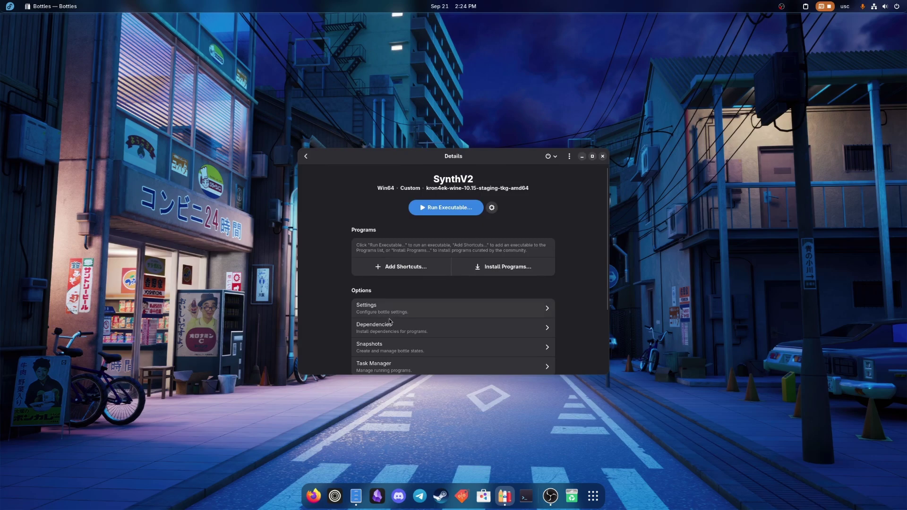
Search dependencies for 'dot' to install dotnet40, then clear the search and install allfonts.
{"action": "left_click", "coordinate": [385, 326]}
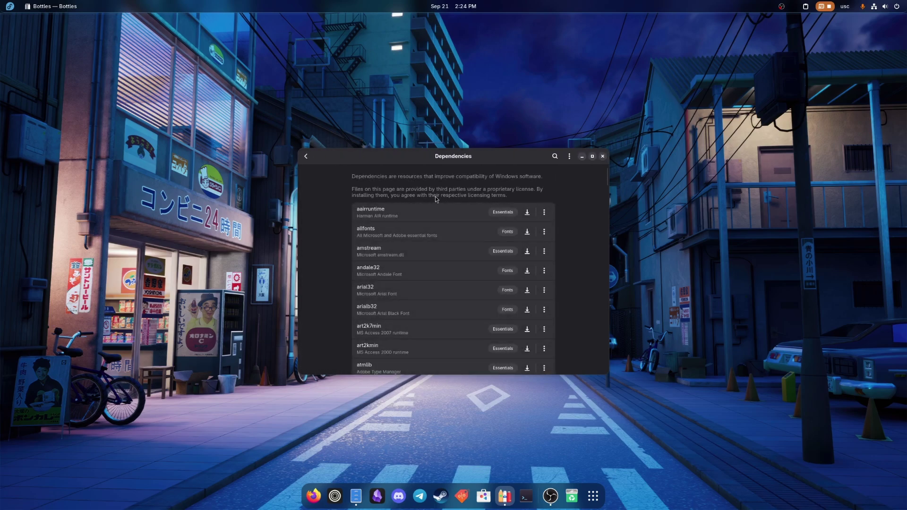
{"action": "left_click", "coordinate": [554, 156]}
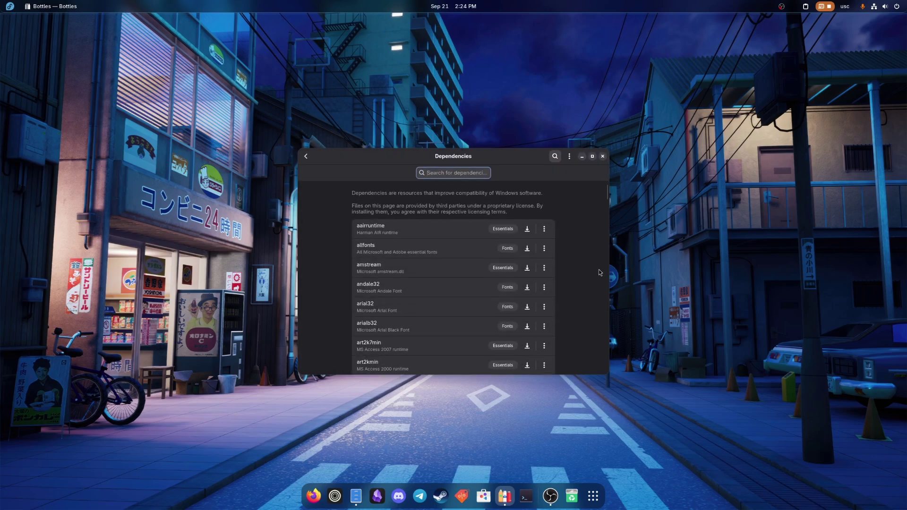
{"action": "type", "text": "dont"}
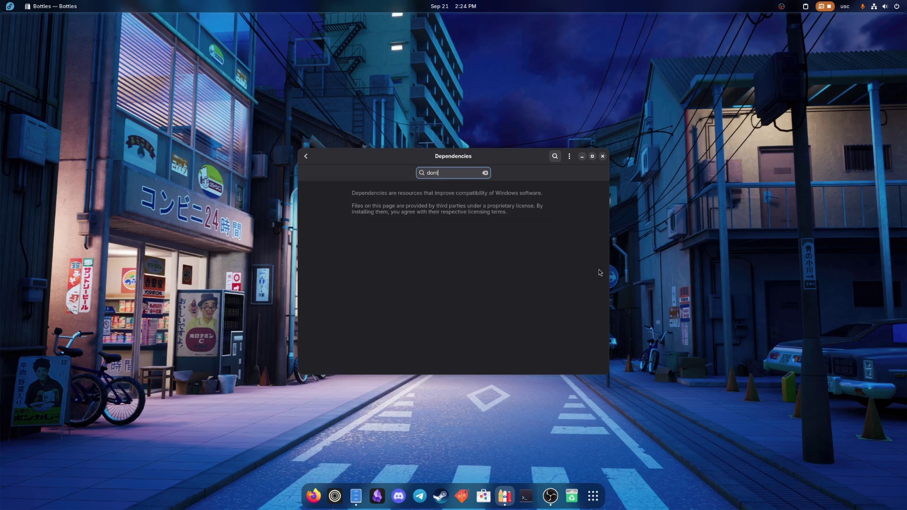
{"action": "key", "text": "BackSpace"}
{"action": "key", "text": "BackSpace"}
{"action": "type", "text": "t"}
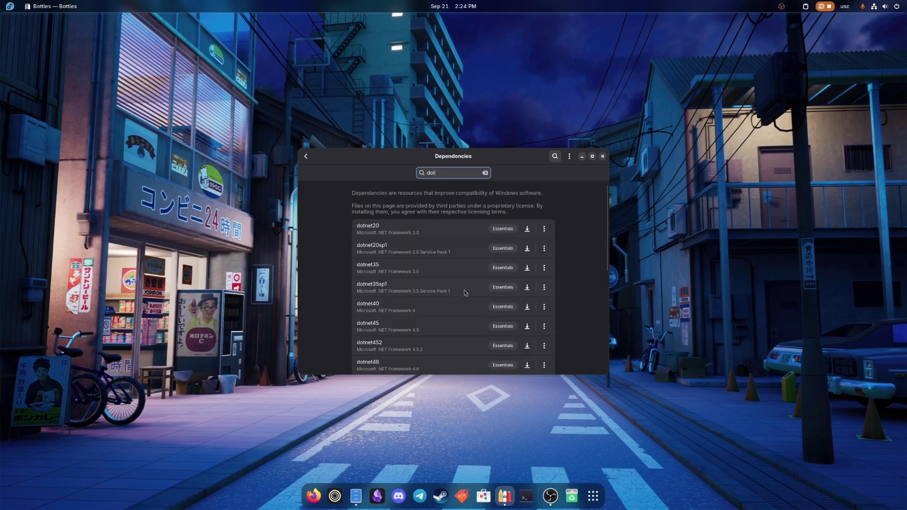
{"action": "left_click", "coordinate": [527, 306]}
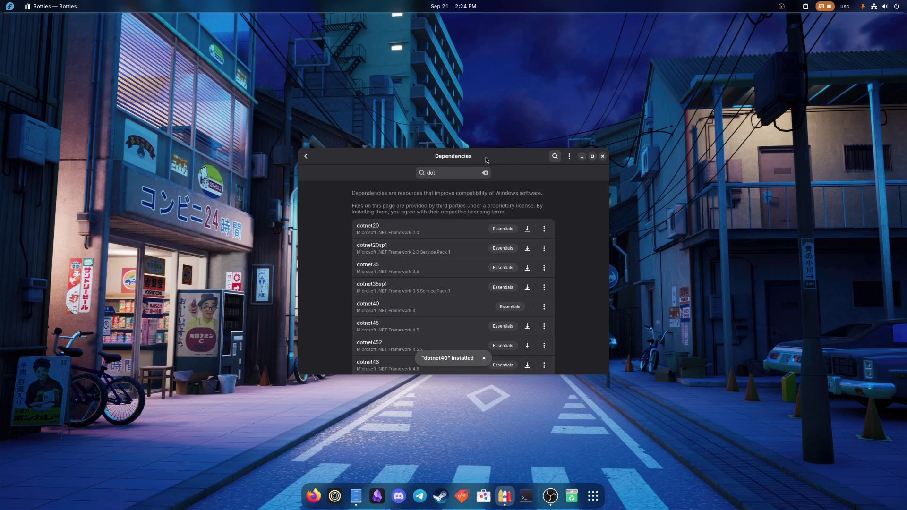
{"action": "left_click", "coordinate": [485, 173]}
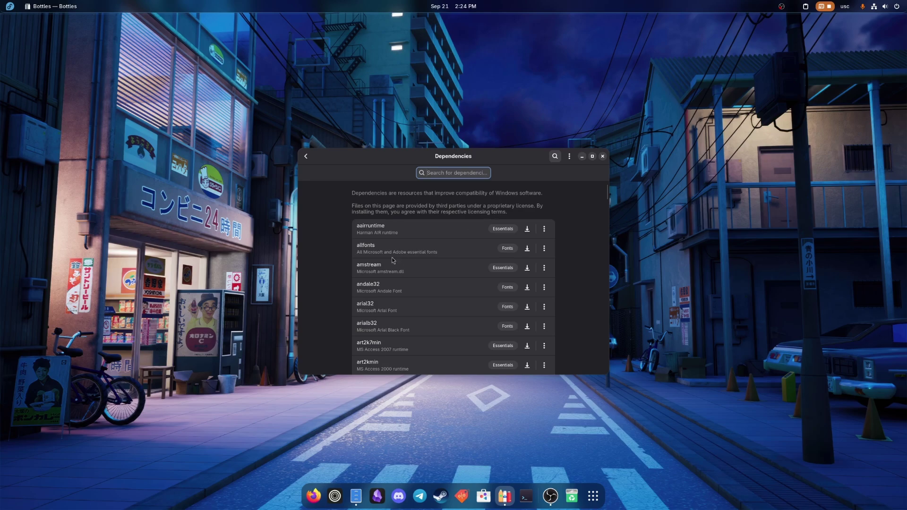
{"action": "left_click", "coordinate": [533, 249]}
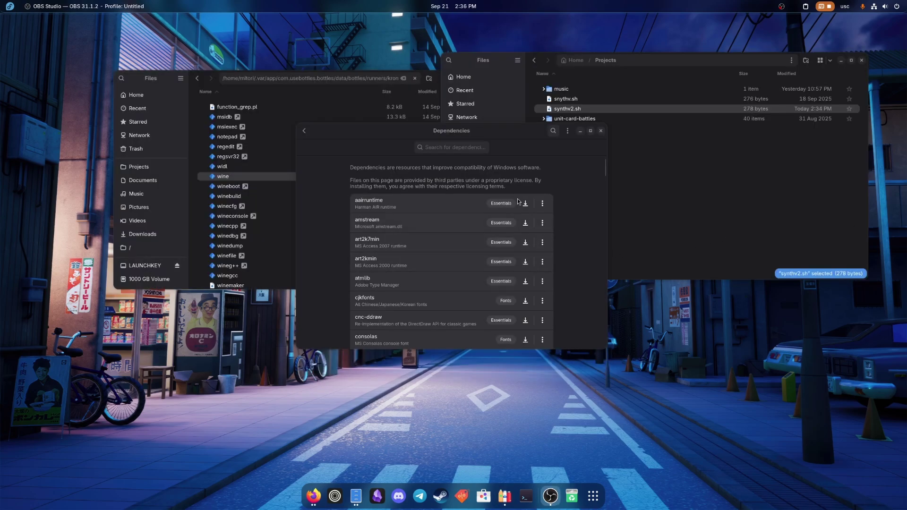
Install the d3dcompiler_47 and mediafoundation dependencies into SynthV2.
{"action": "scroll", "coordinate": [562, 262], "scroll_direction": "down", "scroll_amount": 2}
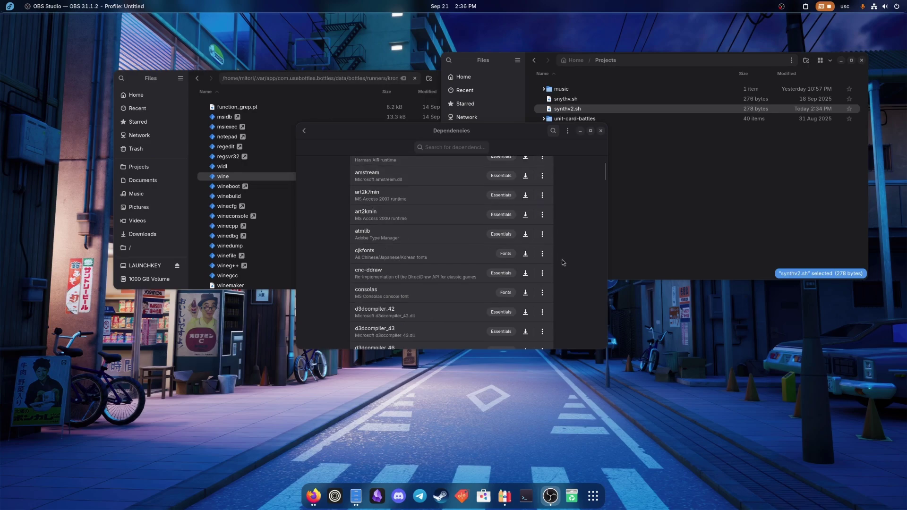
{"action": "scroll", "coordinate": [556, 265], "scroll_direction": "down", "scroll_amount": 3}
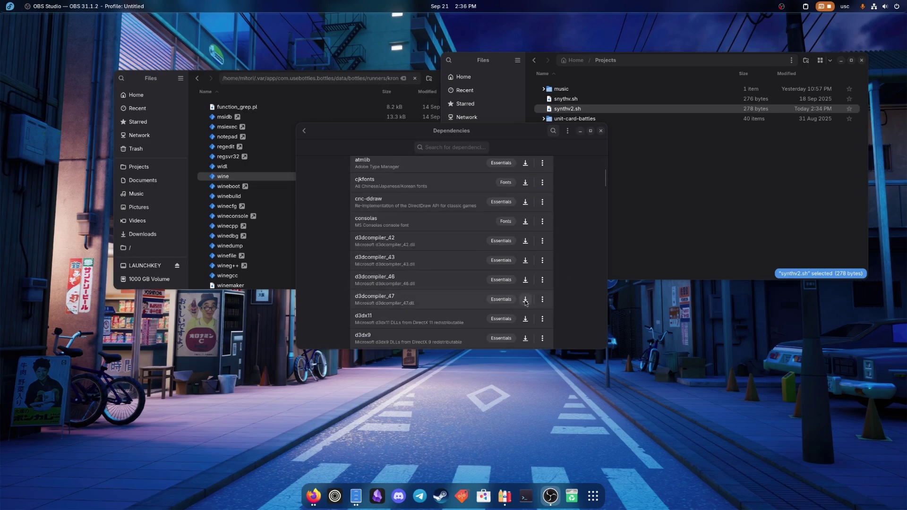
{"action": "left_click", "coordinate": [525, 301]}
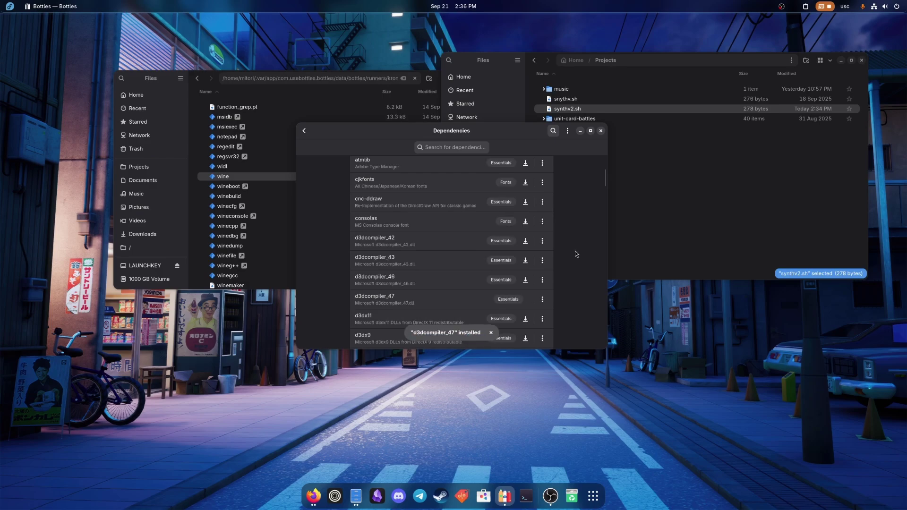
{"action": "scroll", "coordinate": [574, 252], "scroll_direction": "down", "scroll_amount": 10}
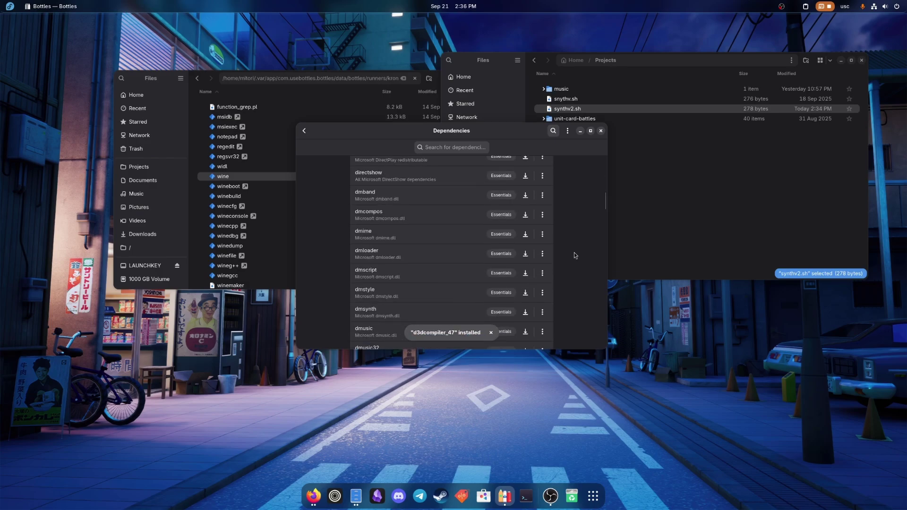
{"action": "scroll", "coordinate": [573, 255], "scroll_direction": "down", "scroll_amount": 1}
{"action": "scroll", "coordinate": [574, 255], "scroll_direction": "down", "scroll_amount": 5}
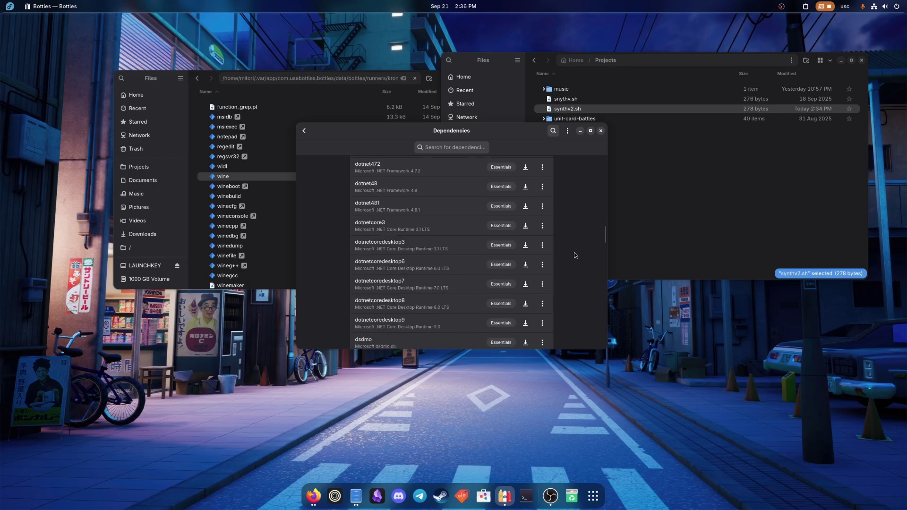
{"action": "scroll", "coordinate": [574, 252], "scroll_direction": "down", "scroll_amount": 6}
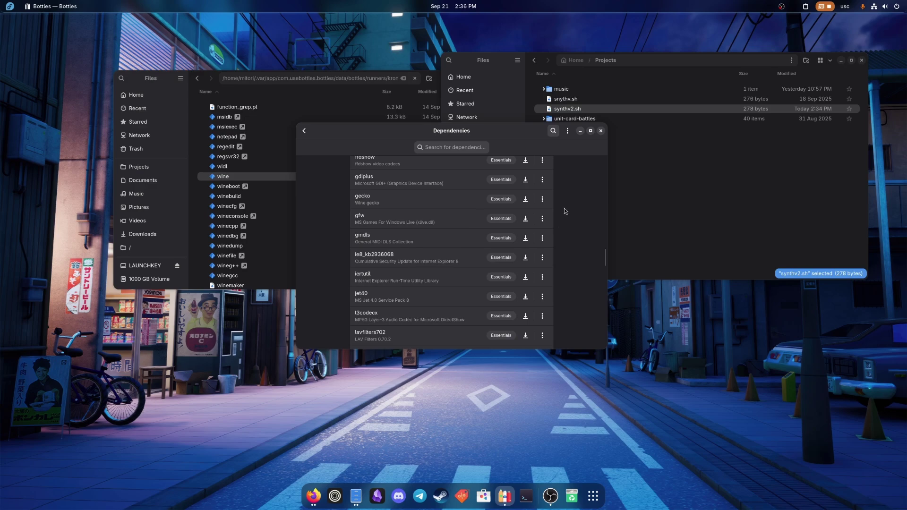
{"action": "scroll", "coordinate": [568, 243], "scroll_direction": "down", "scroll_amount": 3}
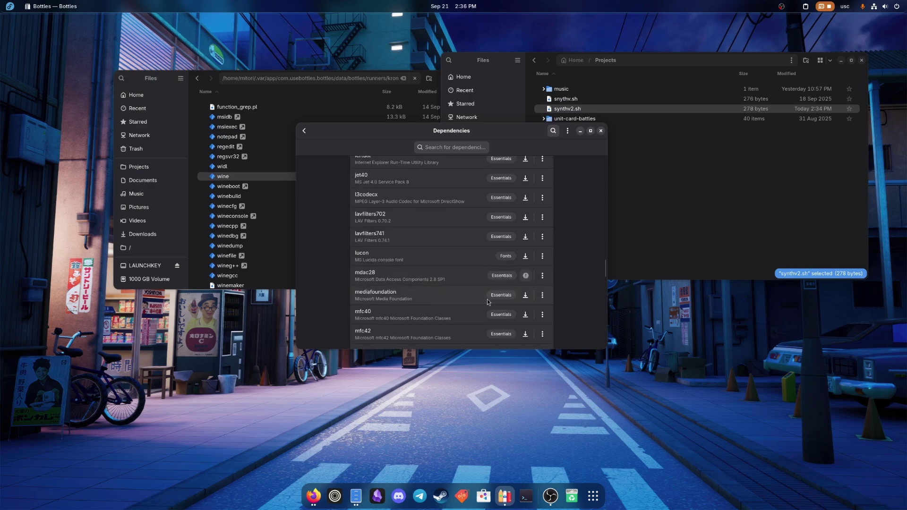
{"action": "left_click", "coordinate": [525, 295]}
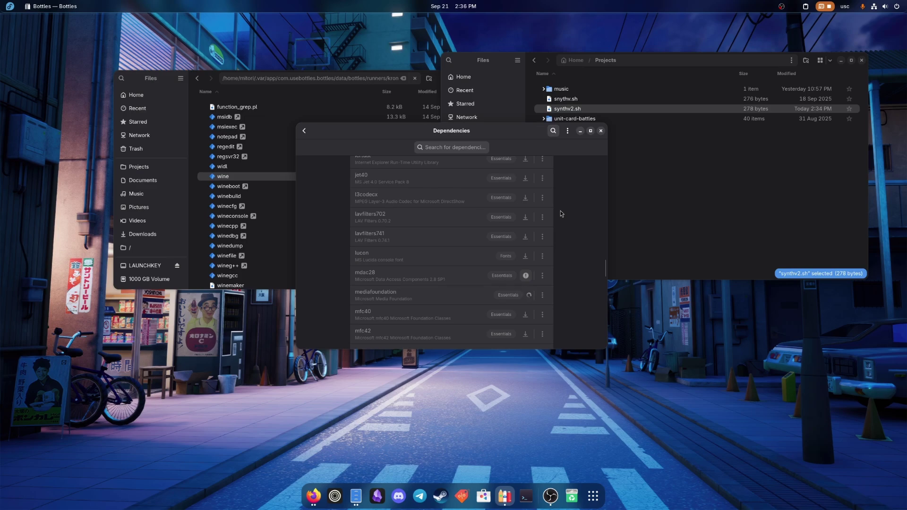
Search dependencies for 'edge' and install webview2.
{"action": "left_click", "coordinate": [304, 130]}
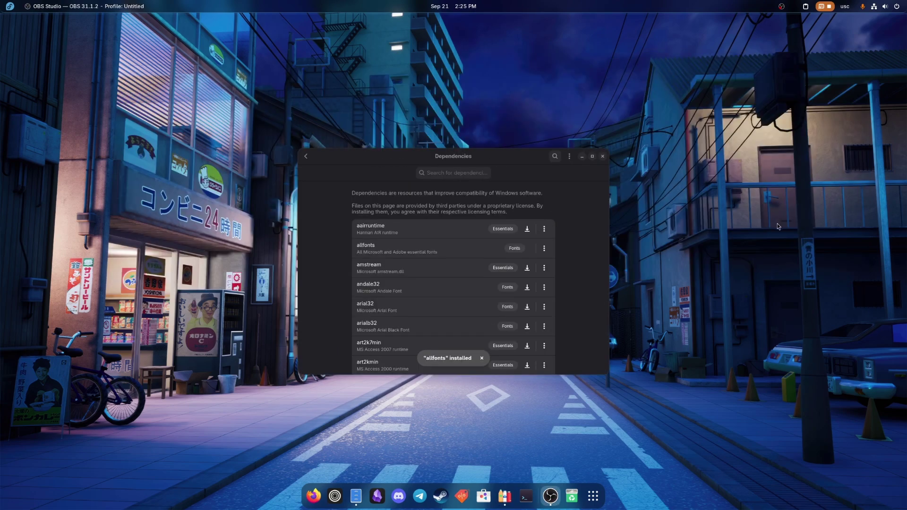
{"action": "left_click", "coordinate": [470, 171]}
{"action": "type", "text": "edge"}
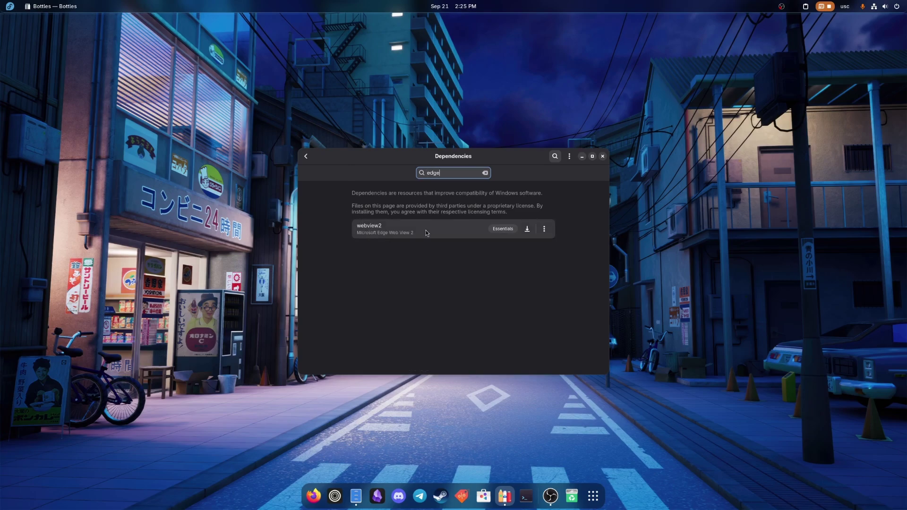
{"action": "left_click", "coordinate": [527, 229]}
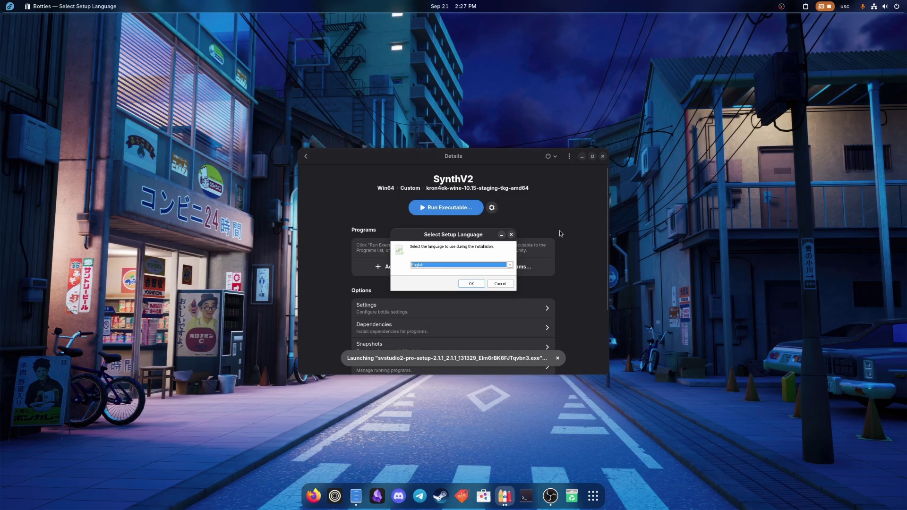
Choose English as the installer language and bring the setup wizard in front of Bottles.
{"action": "left_click", "coordinate": [476, 284]}
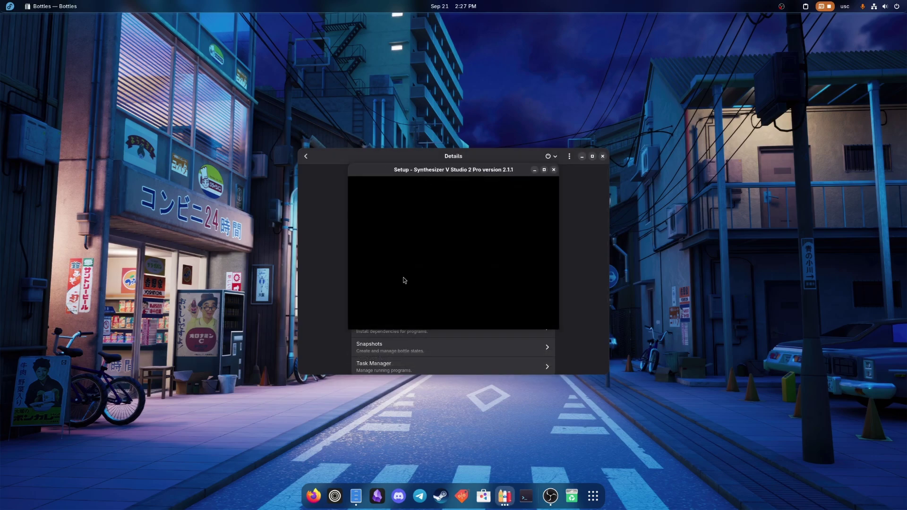
{"action": "left_click_drag", "start_coordinate": [442, 175], "coordinate": [483, 188]}
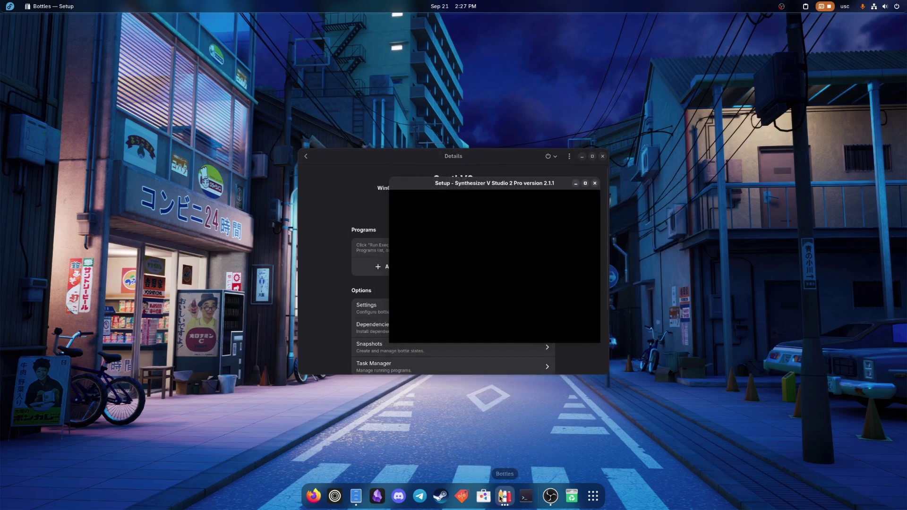
{"action": "left_click", "coordinate": [533, 452]}
{"action": "left_click_drag", "start_coordinate": [457, 185], "coordinate": [266, 192]}
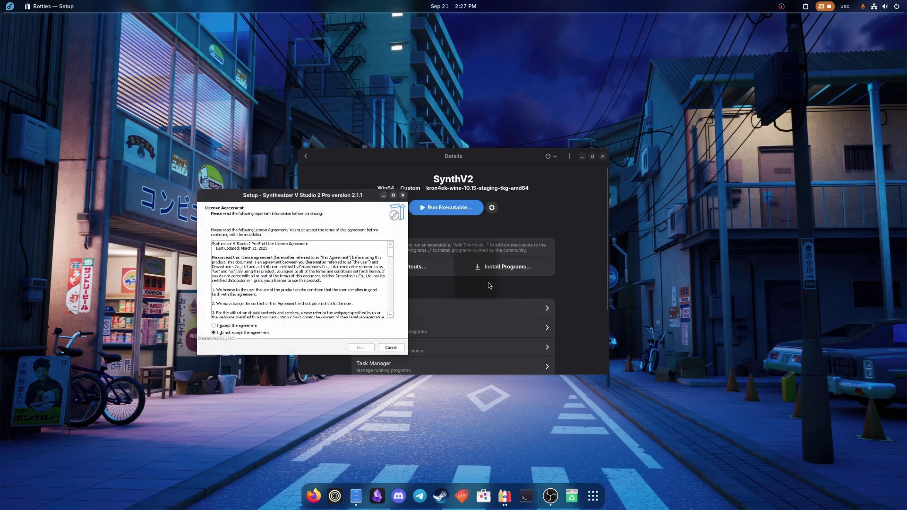
{"action": "left_click", "coordinate": [473, 286]}
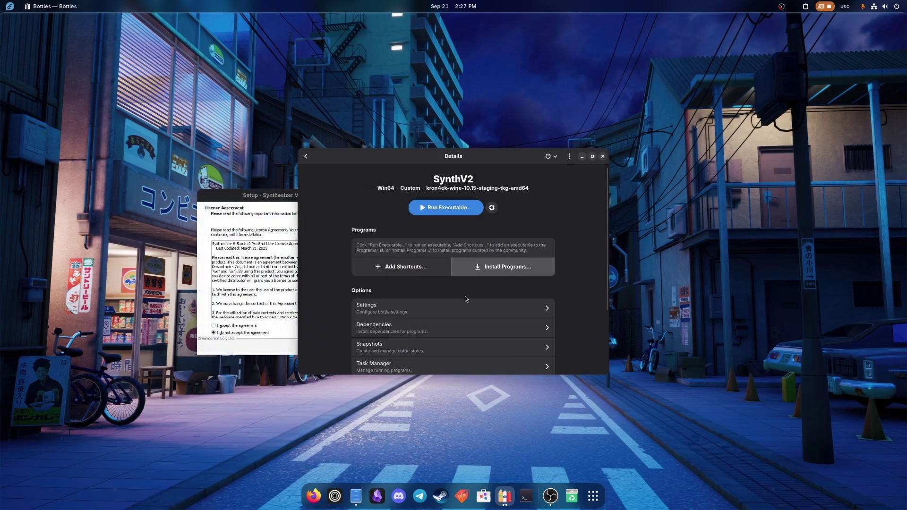
{"action": "left_click", "coordinate": [582, 156]}
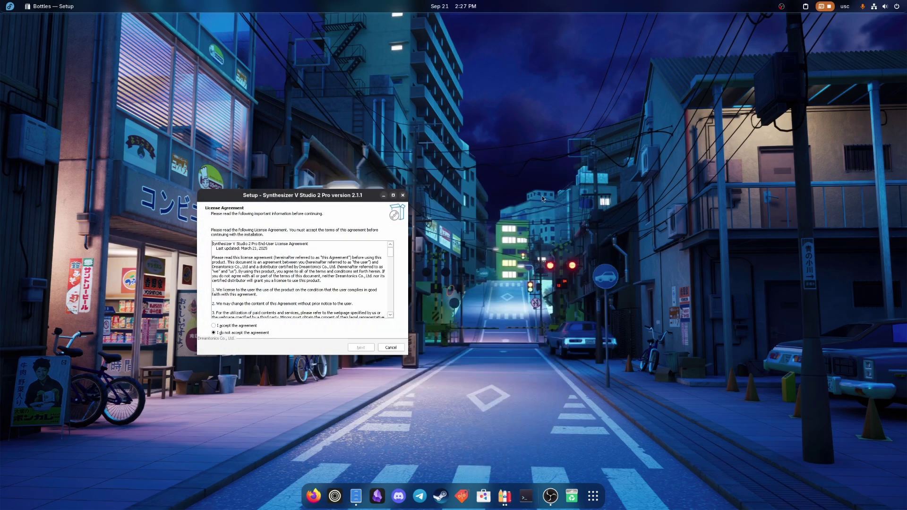
{"action": "left_click", "coordinate": [505, 496]}
{"action": "left_click", "coordinate": [505, 450]}
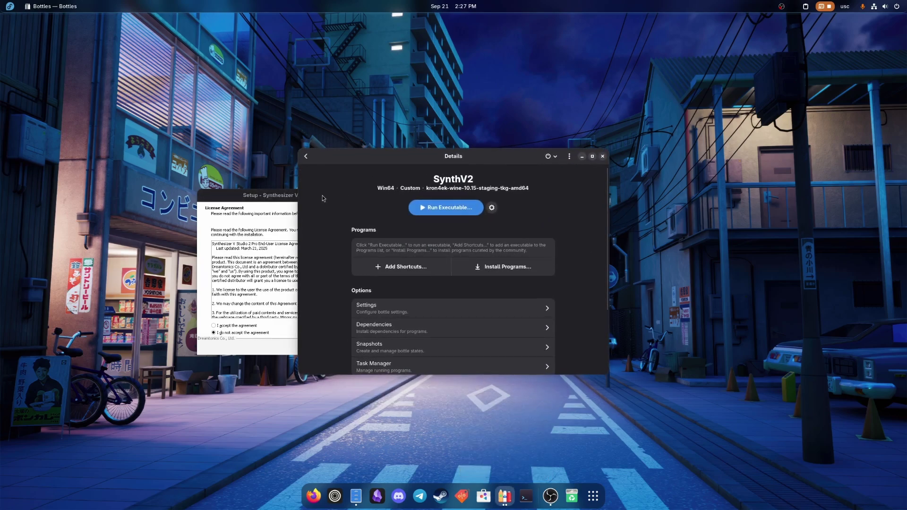
{"action": "left_click_drag", "start_coordinate": [467, 168], "coordinate": [500, 168]}
{"action": "left_click", "coordinate": [303, 331]}
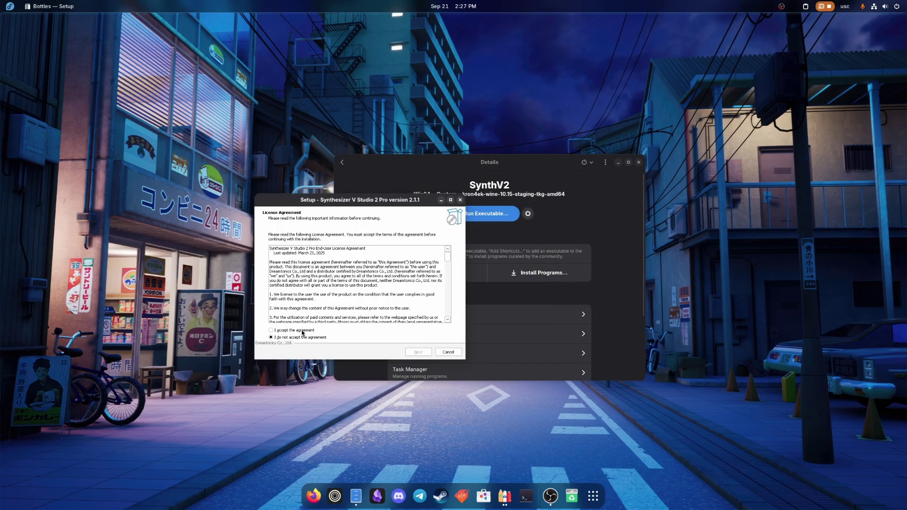
Accept the license, exclude the AAX and ARA plugins, and start the installation.
{"action": "left_click", "coordinate": [302, 331]}
{"action": "left_click", "coordinate": [420, 354]}
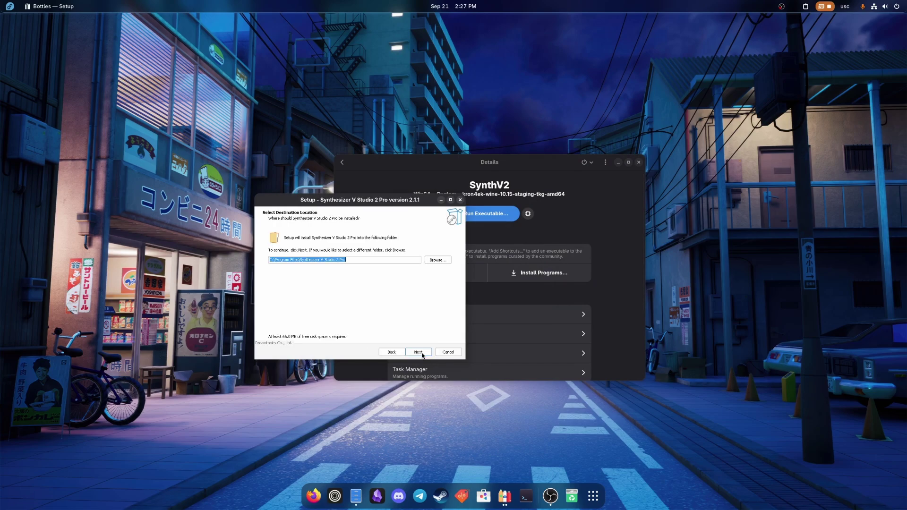
{"action": "left_click", "coordinate": [418, 352]}
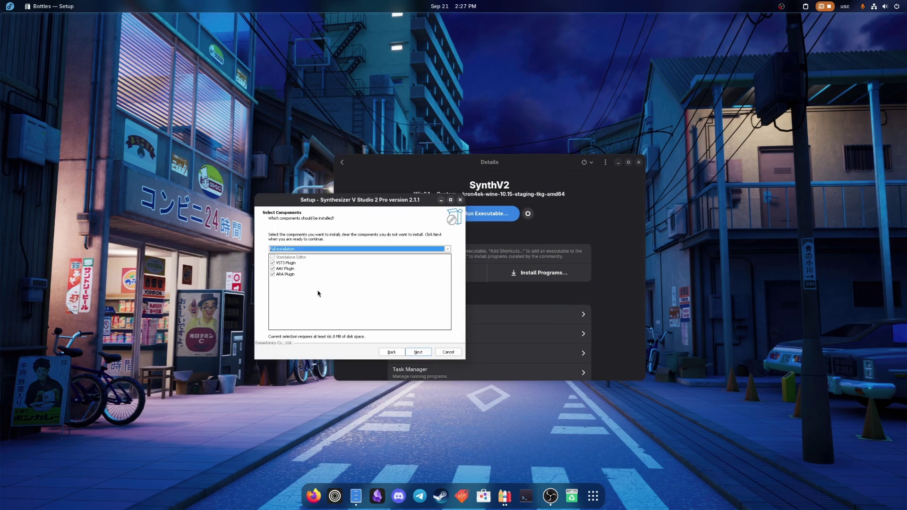
{"action": "left_click", "coordinate": [273, 268]}
{"action": "left_click", "coordinate": [272, 274]}
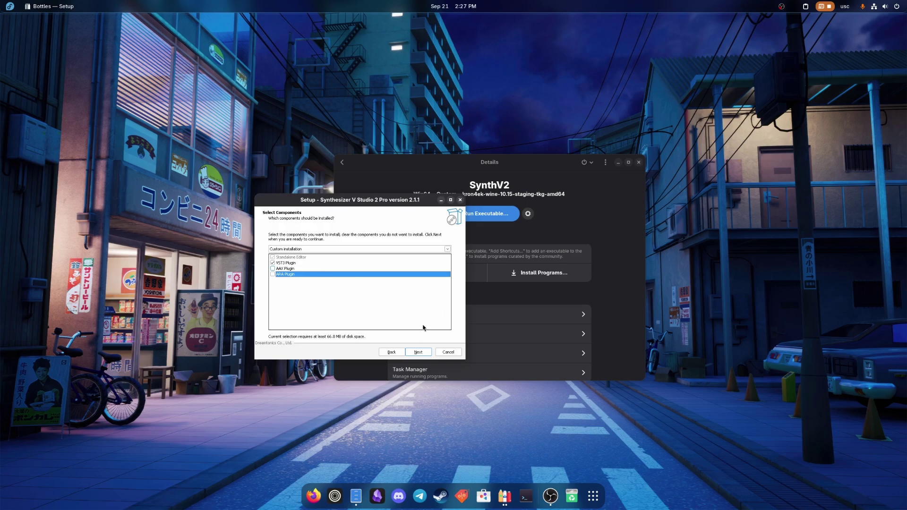
{"action": "left_click", "coordinate": [419, 352]}
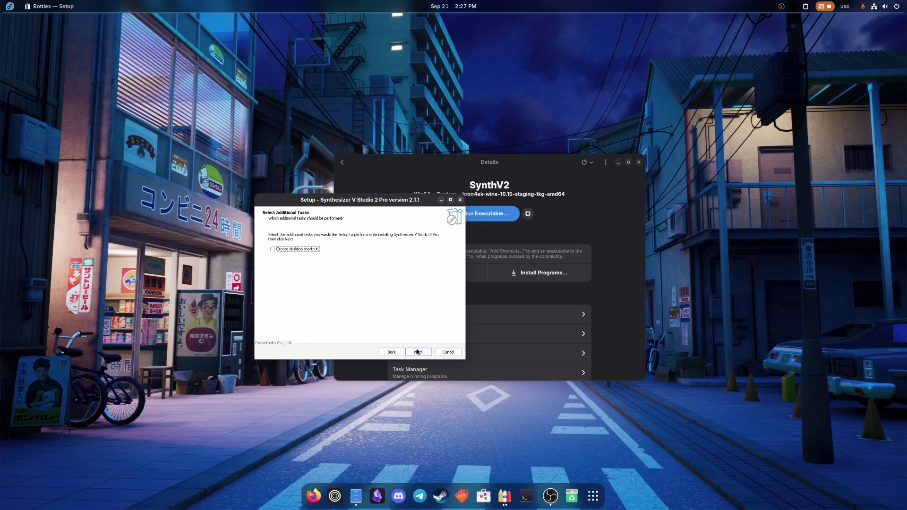
{"action": "left_click", "coordinate": [418, 352]}
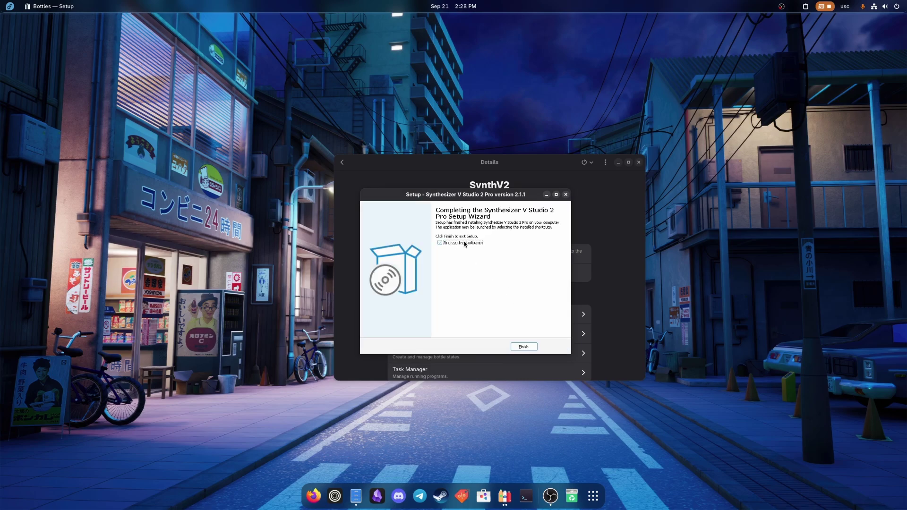
Finish the Synthesizer V installer and review the bottle's details page.
{"action": "left_click", "coordinate": [529, 347]}
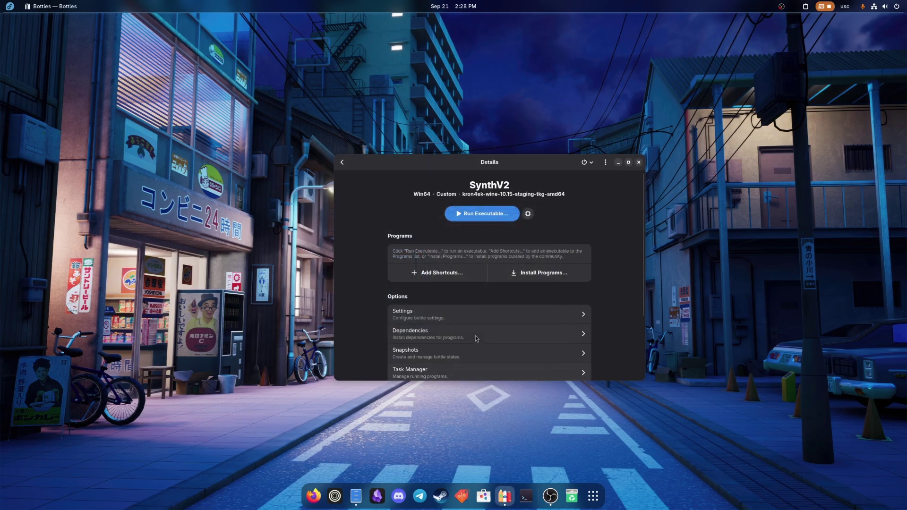
{"action": "scroll", "coordinate": [388, 297], "scroll_direction": "down", "scroll_amount": 1}
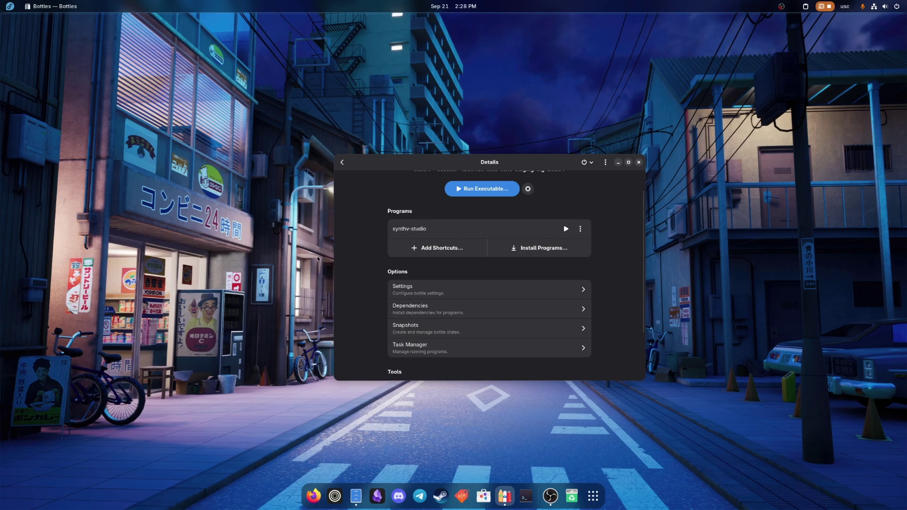
{"action": "scroll", "coordinate": [375, 316], "scroll_direction": "up", "scroll_amount": 1}
{"action": "scroll", "coordinate": [366, 312], "scroll_direction": "down", "scroll_amount": 1}
Change the SynthV2 bottle's Windows version to Windows 7 and return to its details.
{"action": "left_click", "coordinate": [438, 293]}
{"action": "scroll", "coordinate": [369, 300], "scroll_direction": "down", "scroll_amount": 1}
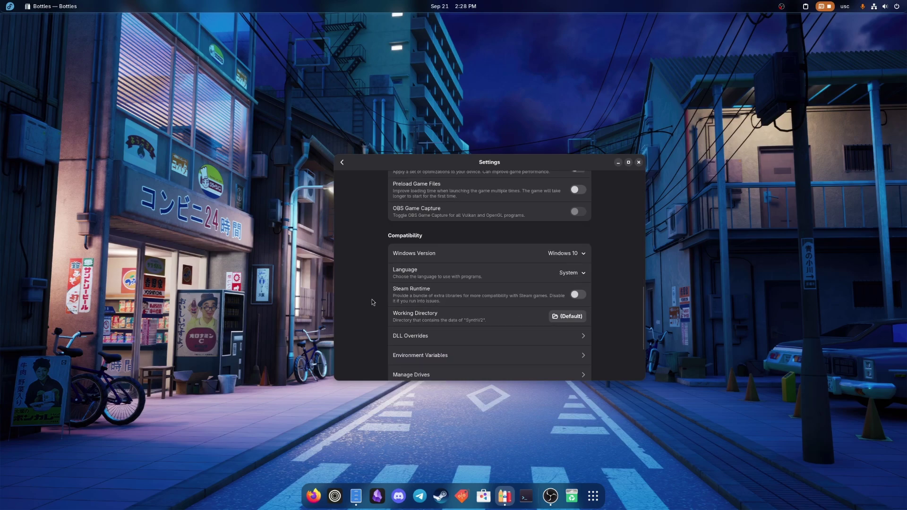
{"action": "scroll", "coordinate": [365, 301], "scroll_direction": "down", "scroll_amount": 1}
{"action": "scroll", "coordinate": [366, 300], "scroll_direction": "up", "scroll_amount": 1}
{"action": "left_click", "coordinate": [574, 254]}
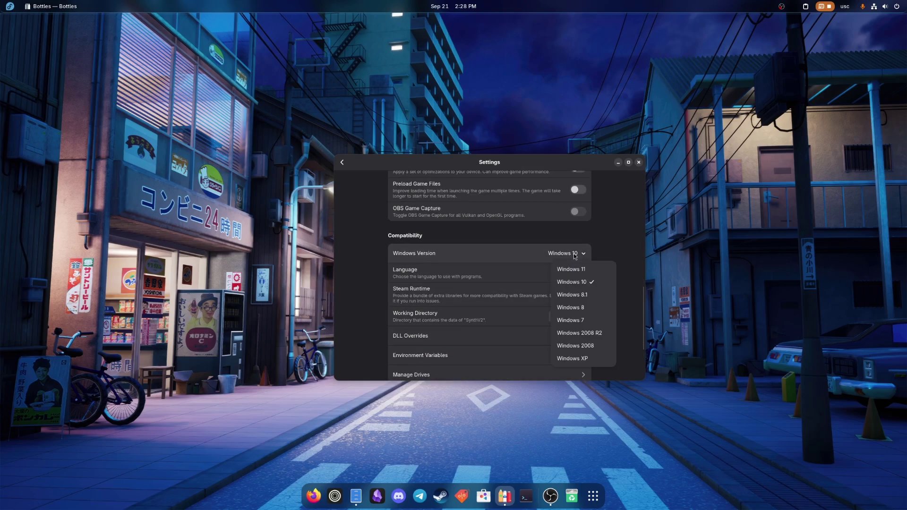
{"action": "left_click", "coordinate": [570, 320]}
{"action": "scroll", "coordinate": [604, 296], "scroll_direction": "up", "scroll_amount": 2}
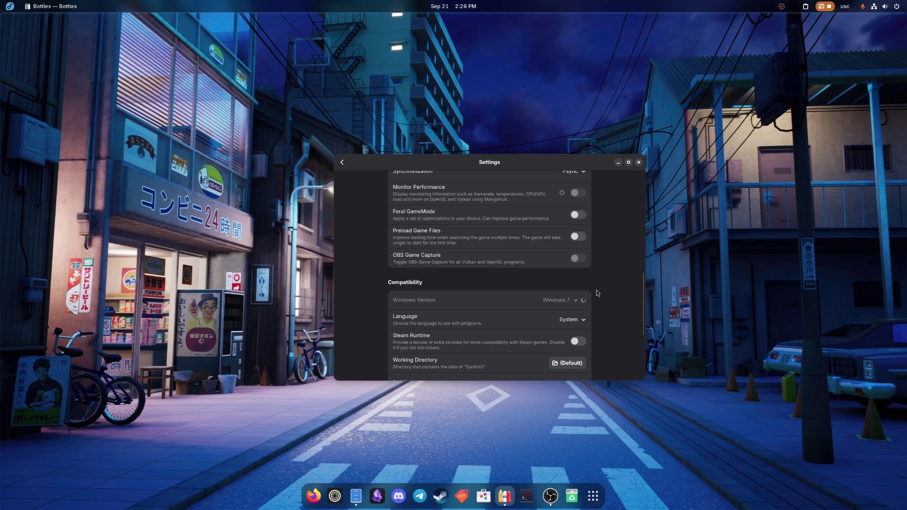
{"action": "scroll", "coordinate": [596, 292], "scroll_direction": "up", "scroll_amount": 2}
{"action": "scroll", "coordinate": [597, 292], "scroll_direction": "down", "scroll_amount": 3}
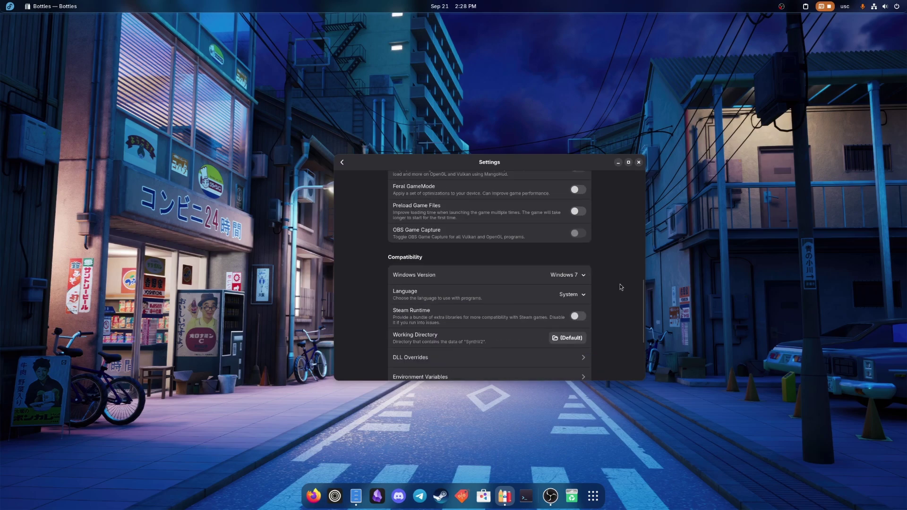
{"action": "left_click", "coordinate": [343, 163]}
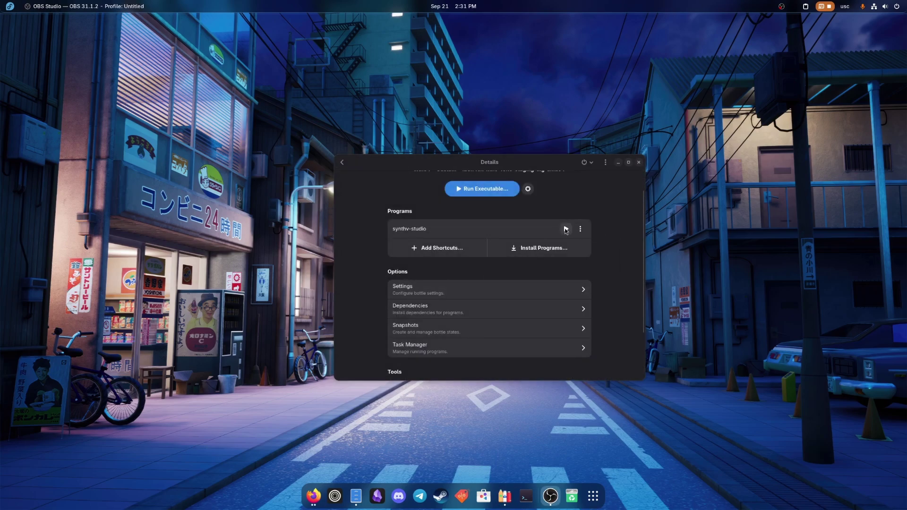
Launch synthv-studio from the SynthV2 bottle, then switch to the Files window.
{"action": "left_click", "coordinate": [566, 229]}
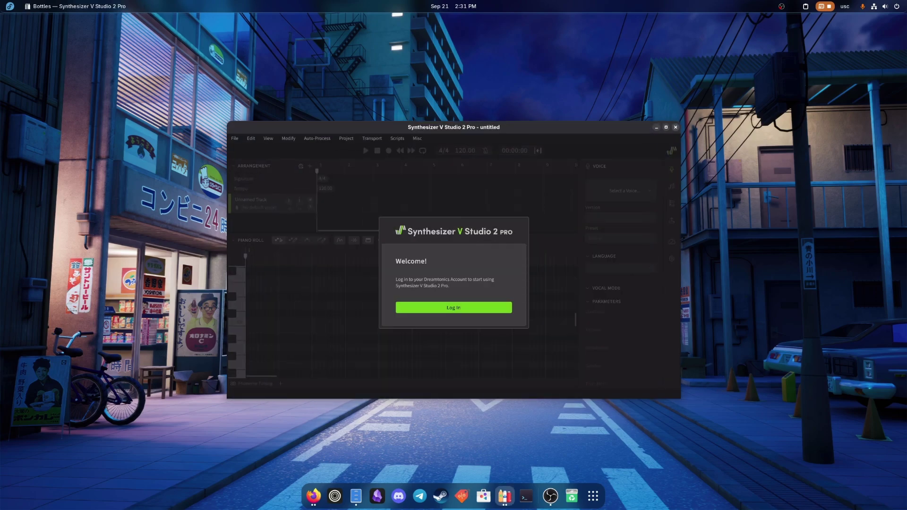
{"action": "key", "text": "alt+Tab"}
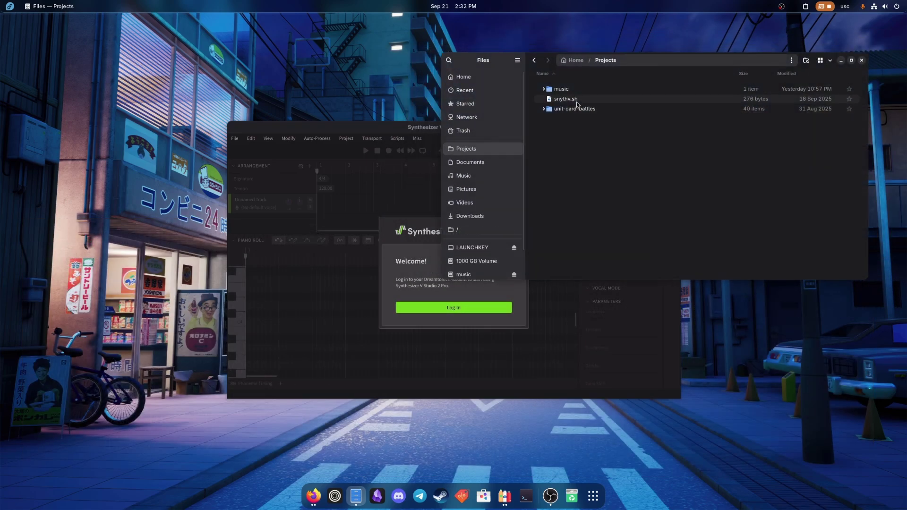
Copy and paste synthv.sh to create synthv (Copy).sh, then bring up its actions menu.
{"action": "left_click", "coordinate": [575, 100]}
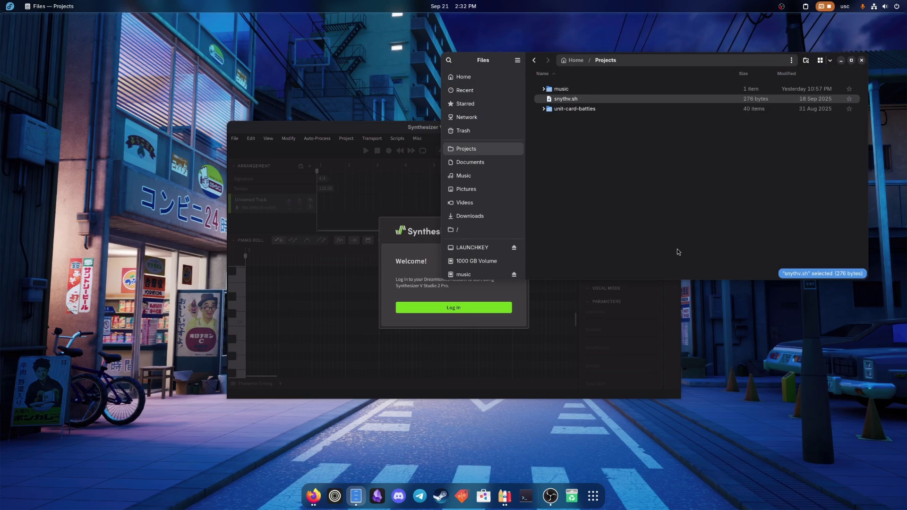
{"action": "left_click", "coordinate": [647, 208]}
{"action": "key", "text": "ctrl+v"}
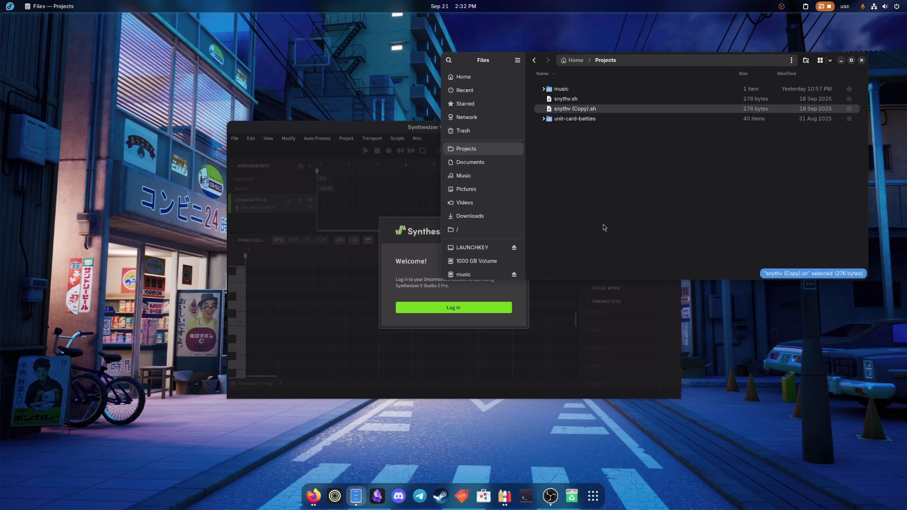
{"action": "right_click", "coordinate": [612, 109]}
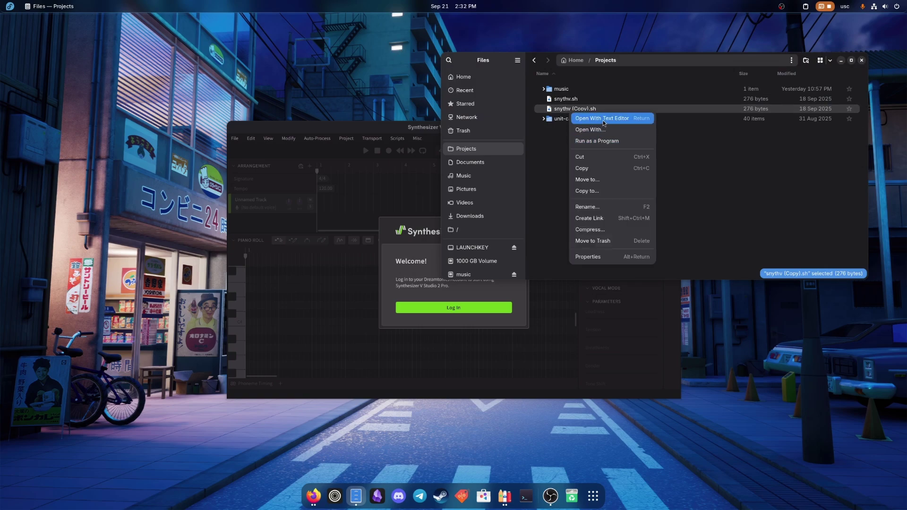
Open synthv (Copy).sh in Text Editor, enlarging the window and text on the right.
{"action": "left_click", "coordinate": [602, 118]}
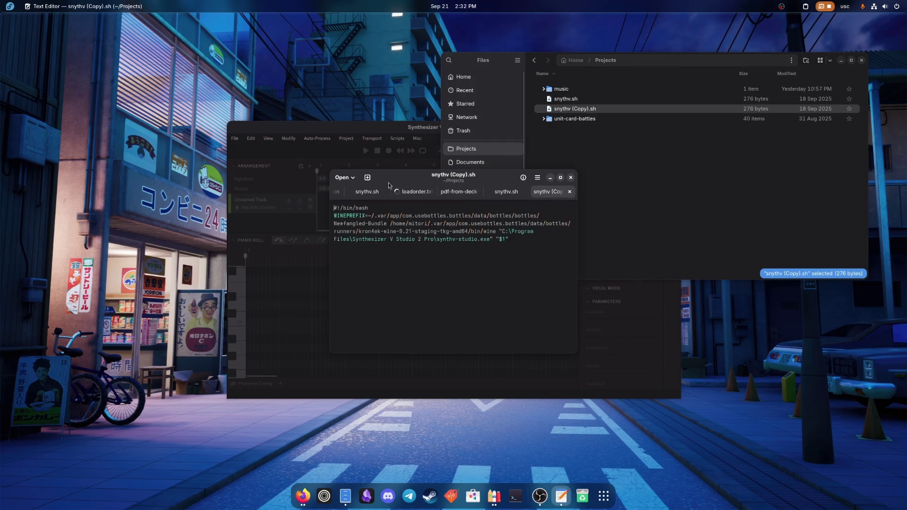
{"action": "left_click_drag", "start_coordinate": [496, 177], "coordinate": [713, 145]}
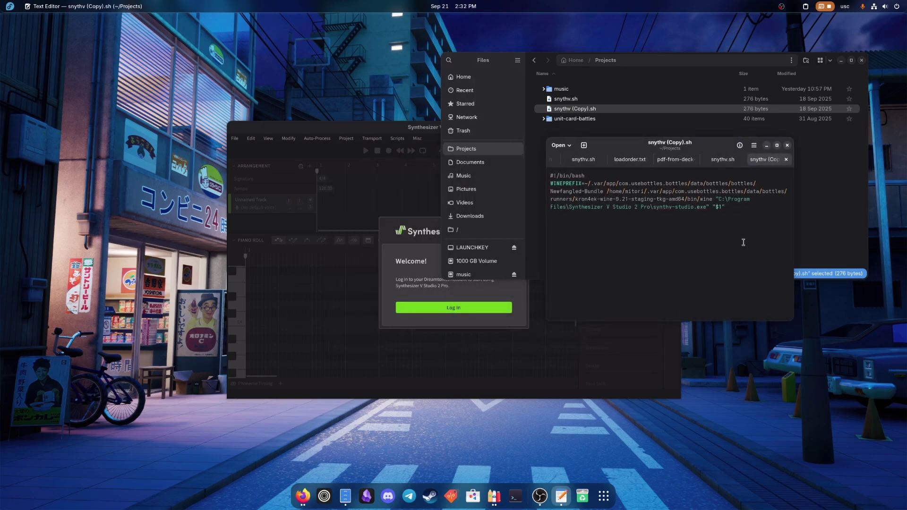
{"action": "left_click_drag", "start_coordinate": [793, 321], "coordinate": [862, 358]}
{"action": "key", "text": "ctrl+plus"}
{"action": "key", "text": "ctrl+plus"}
{"action": "key", "text": "ctrl+plus"}
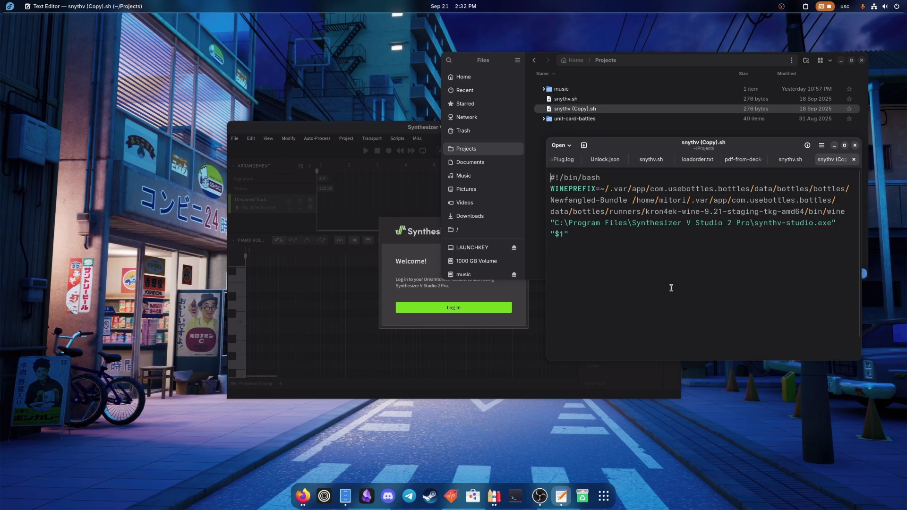
Place the SynthV2 bottle details on the left and highlight the script's WINEPREFIX path.
{"action": "left_click", "coordinate": [493, 496]}
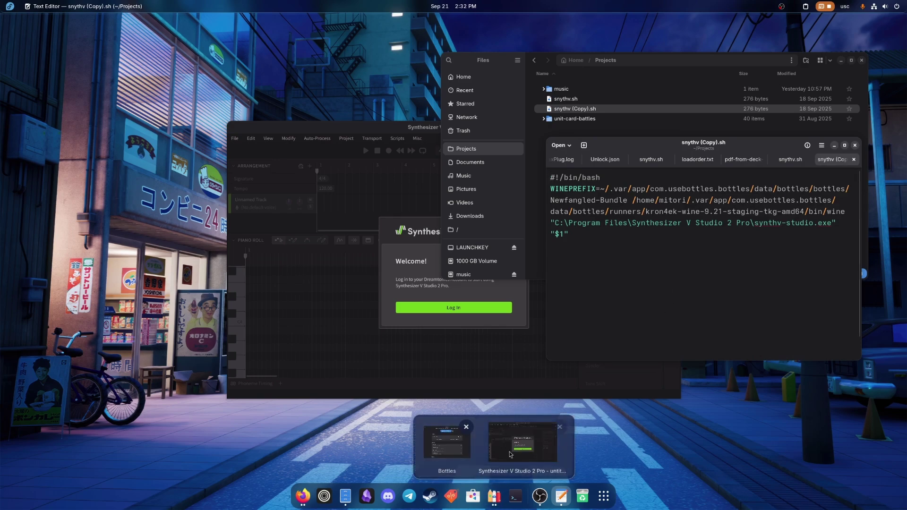
{"action": "left_click", "coordinate": [450, 452]}
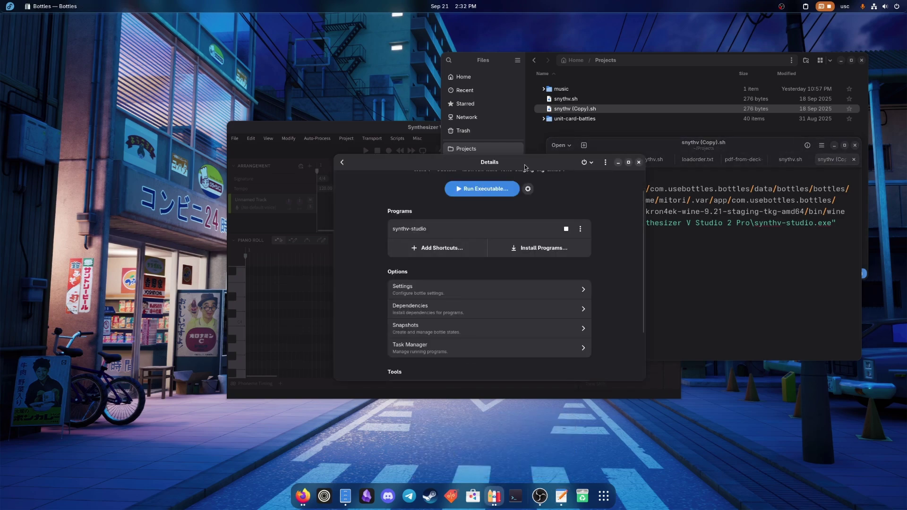
{"action": "left_click_drag", "start_coordinate": [493, 162], "coordinate": [232, 165]}
{"action": "scroll", "coordinate": [293, 270], "scroll_direction": "up", "scroll_amount": 1}
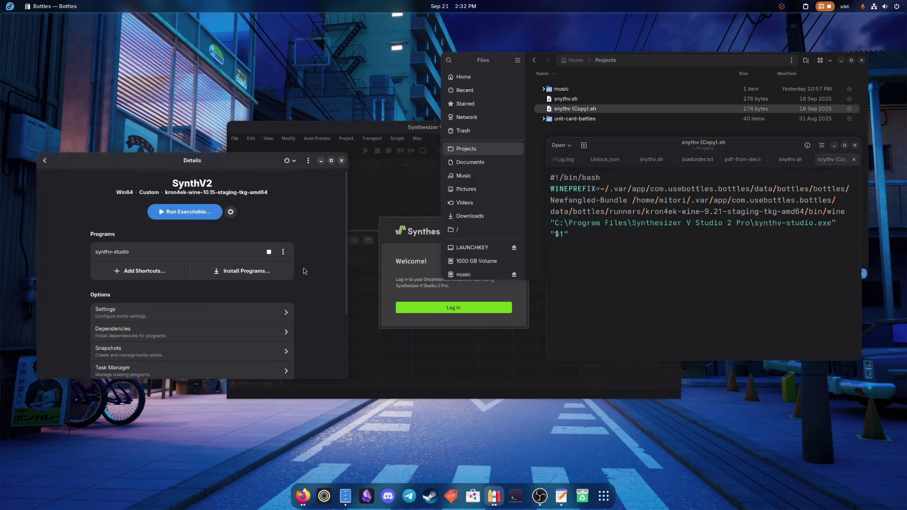
{"action": "left_click_drag", "start_coordinate": [606, 185], "coordinate": [846, 212]}
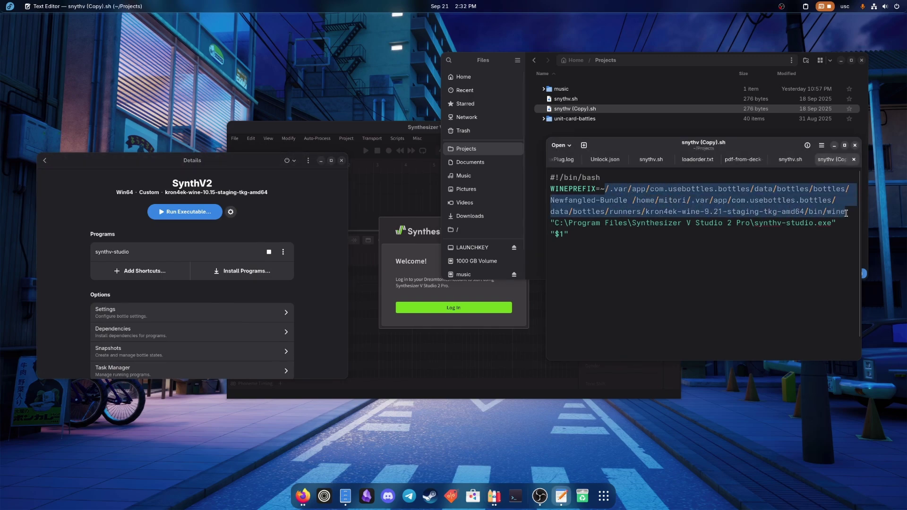
{"action": "left_click", "coordinate": [757, 319]}
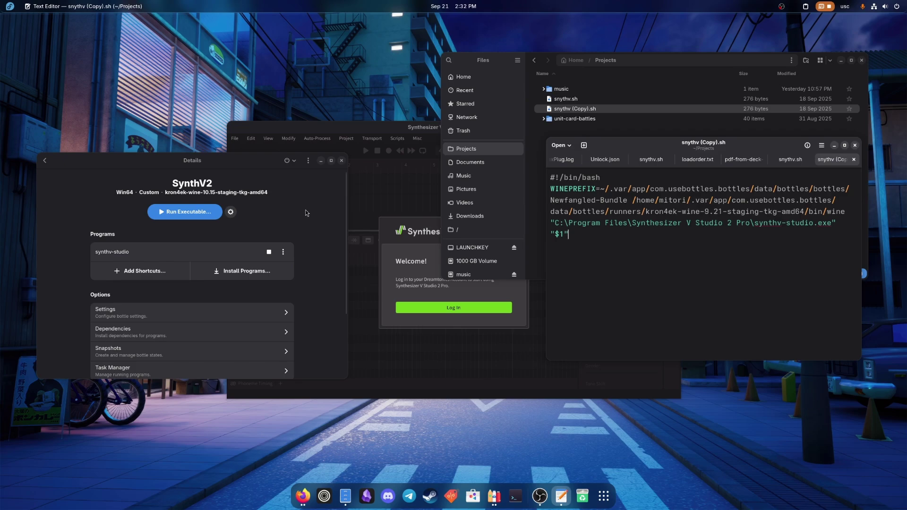
Browse the SynthV2 bottle's files from Bottles and go up to the bottles folder.
{"action": "left_click", "coordinate": [308, 160]}
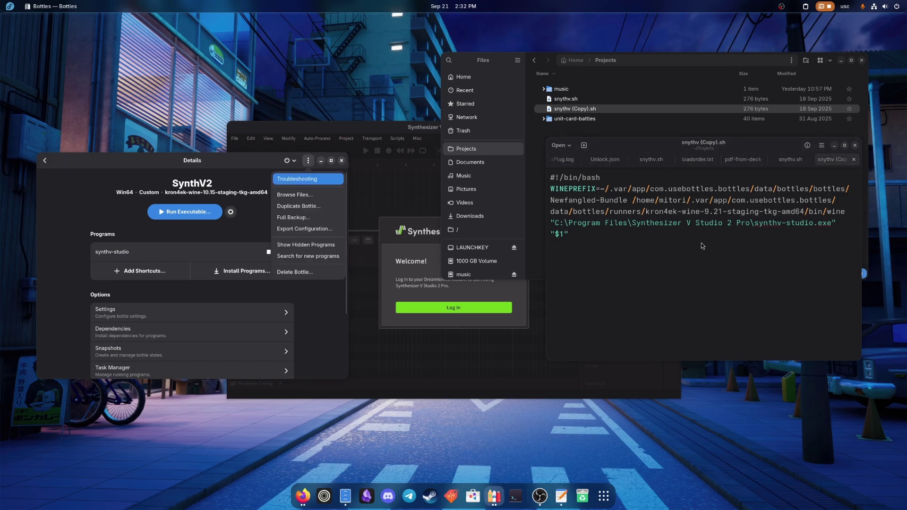
{"action": "left_click", "coordinate": [609, 183]}
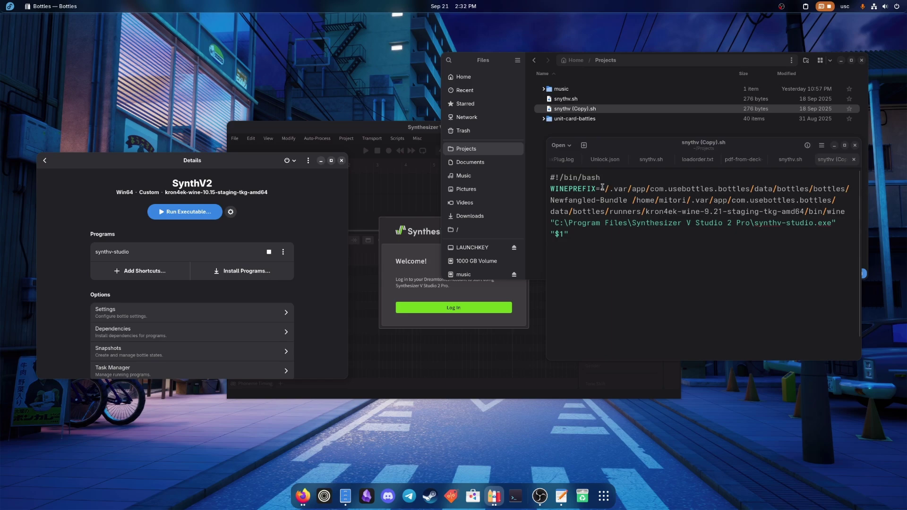
{"action": "left_click_drag", "start_coordinate": [600, 189], "coordinate": [626, 199]}
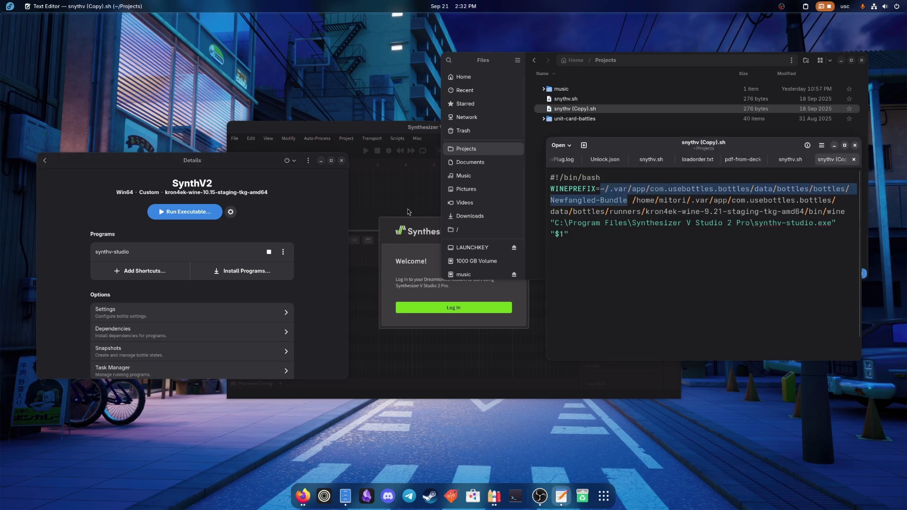
{"action": "left_click", "coordinate": [309, 161]}
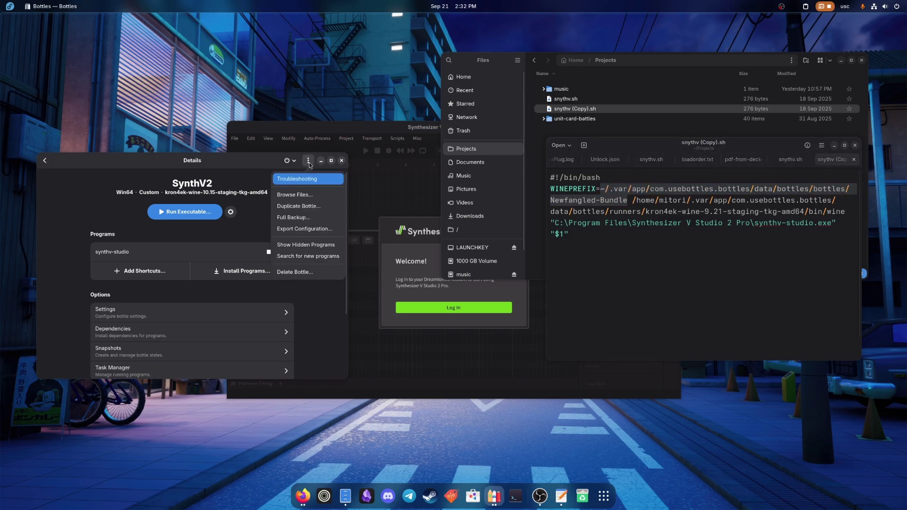
{"action": "left_click", "coordinate": [298, 194]}
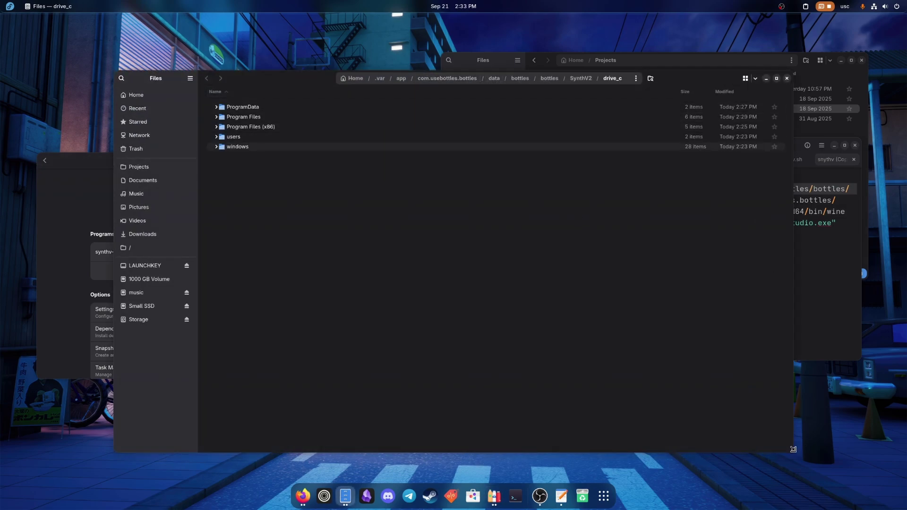
{"action": "left_click_drag", "start_coordinate": [793, 449], "coordinate": [489, 288]}
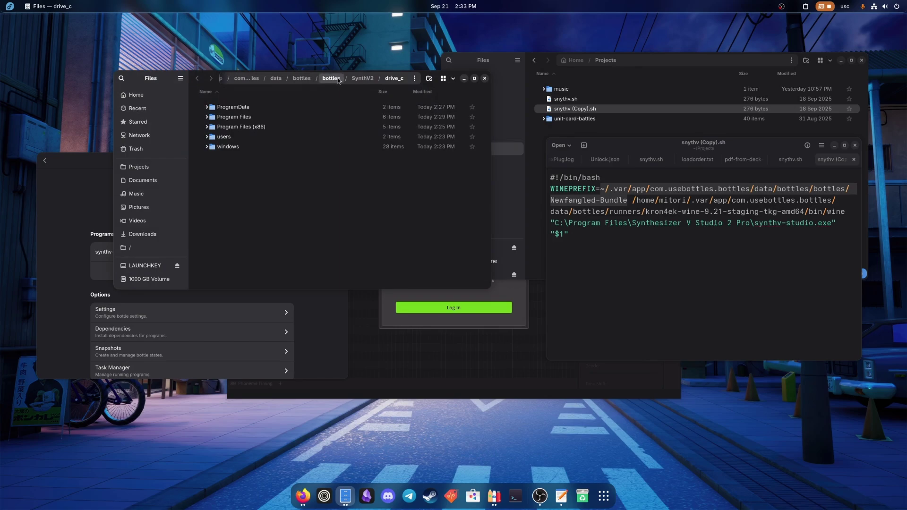
{"action": "left_click", "coordinate": [338, 78]}
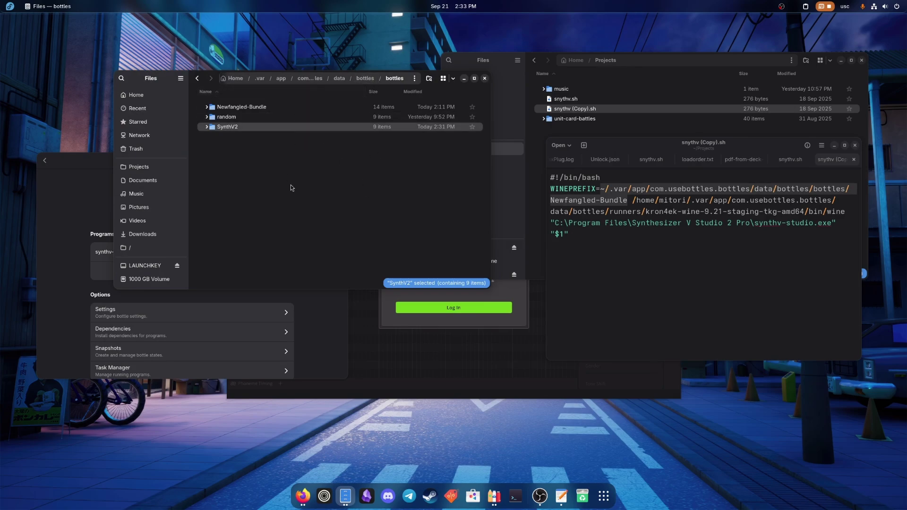
Copy the SynthV2 folder path over the Newfangled-Bundle WINEPREFIX path and save the script.
{"action": "key", "text": "alt+Tab"}
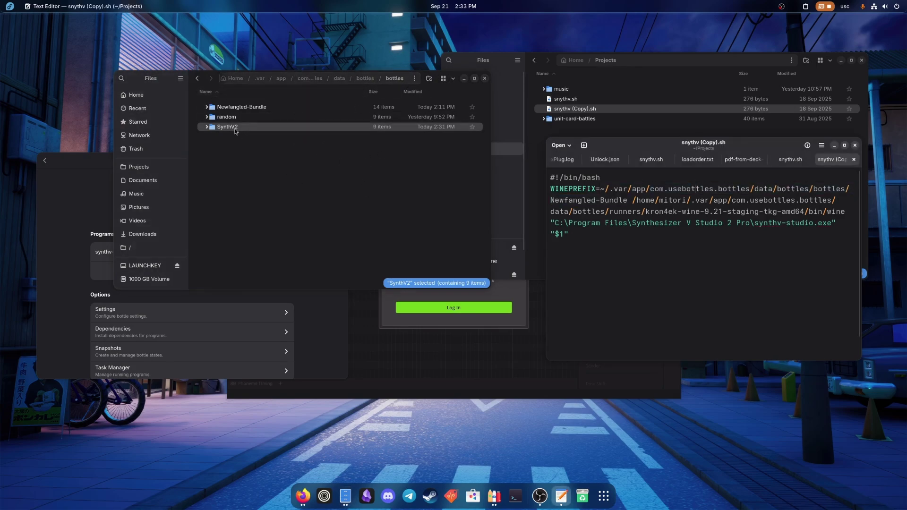
{"action": "double_click", "coordinate": [231, 127]}
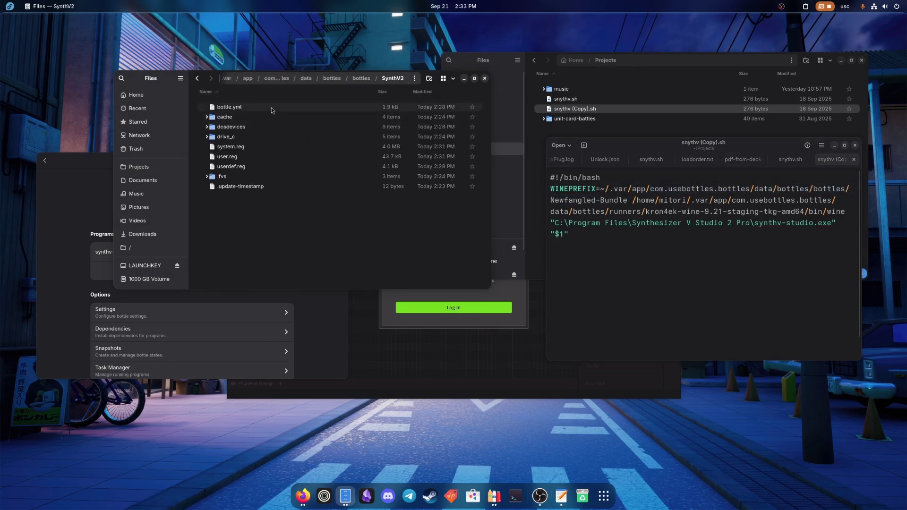
{"action": "left_click", "coordinate": [406, 80]}
{"action": "key", "text": "ctrl+c"}
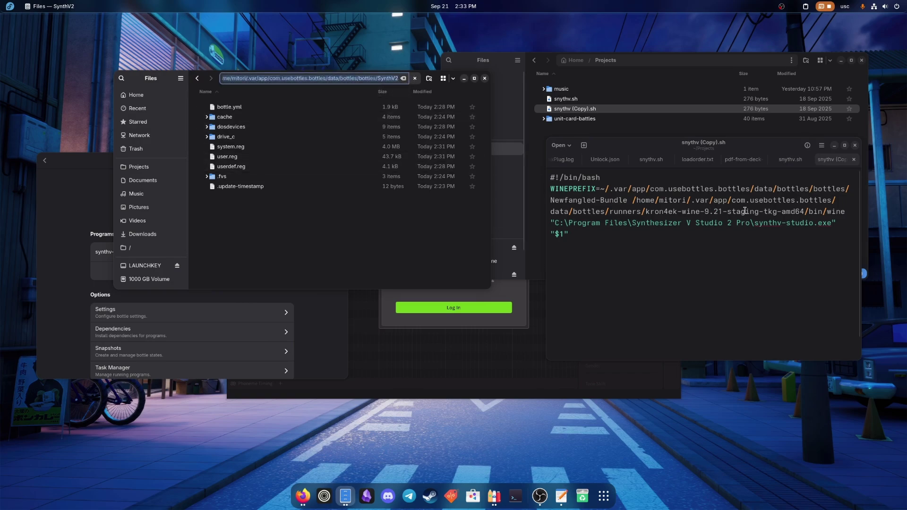
{"action": "left_click", "coordinate": [622, 186]}
{"action": "left_click_drag", "start_coordinate": [627, 200], "coordinate": [600, 189]}
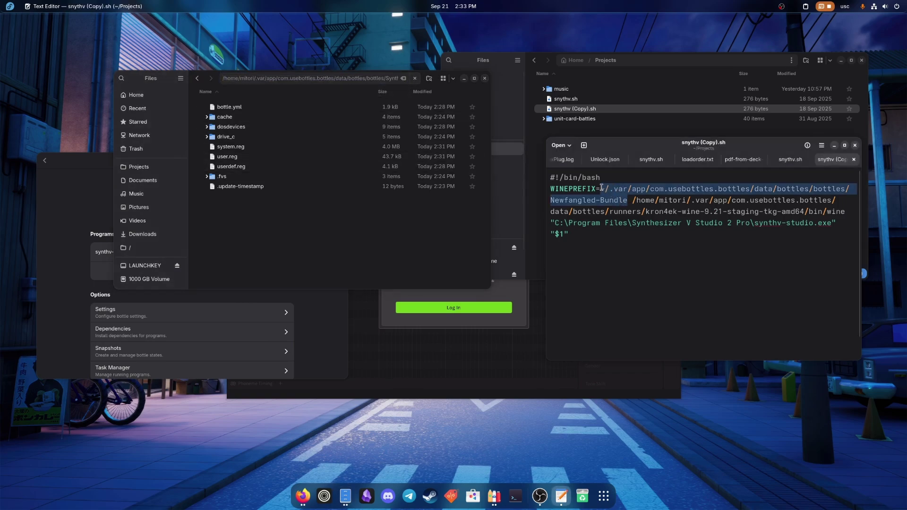
{"action": "key", "text": "ctrl+v"}
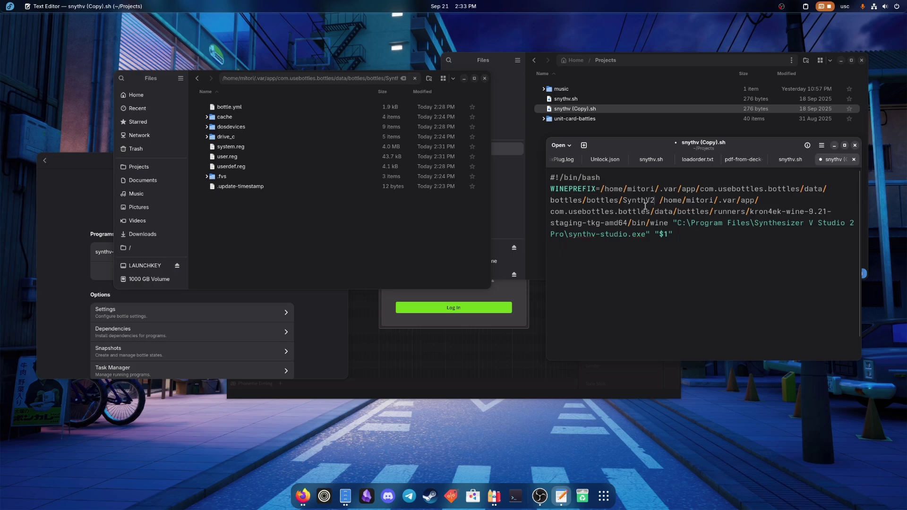
{"action": "key", "text": "ctrl+s"}
Go to the kron4ek-wine-10.15-staging-tkg-amd64 runner's bin folder and reveal its path for copying.
{"action": "left_click", "coordinate": [304, 207]}
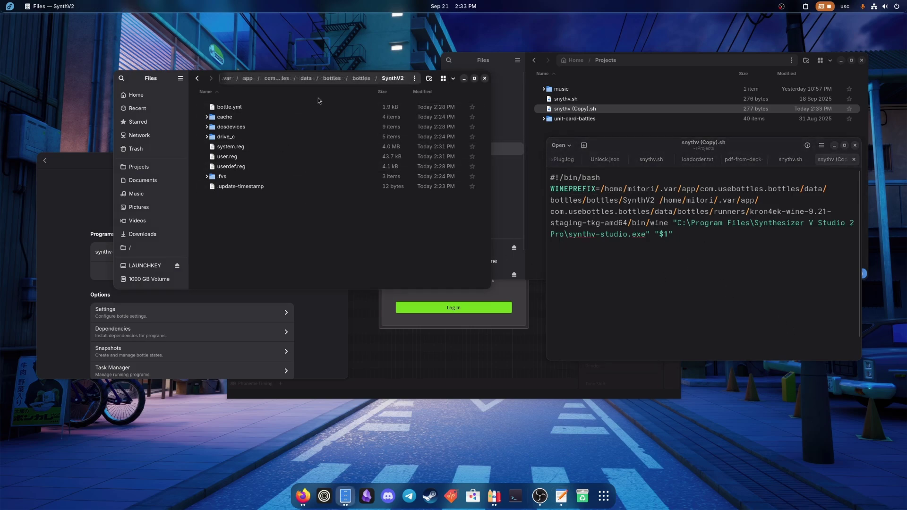
{"action": "left_click", "coordinate": [361, 78]}
{"action": "left_click", "coordinate": [345, 80]}
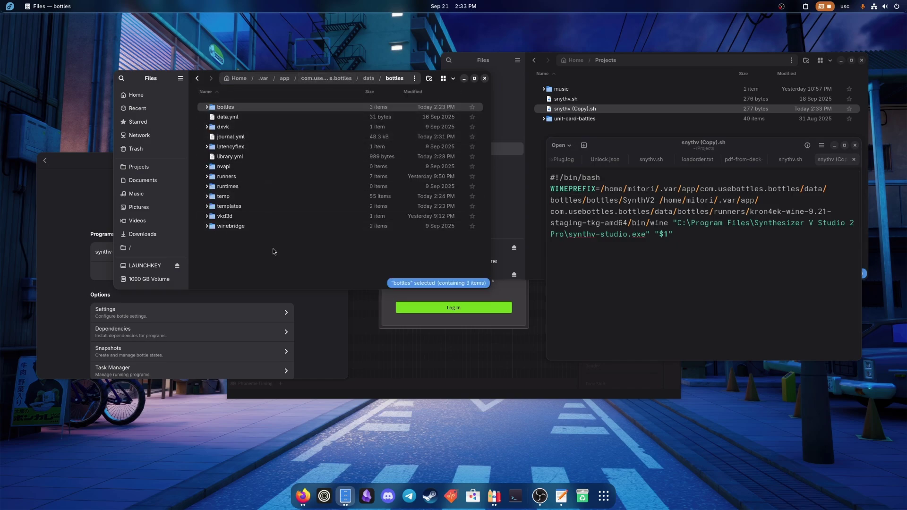
{"action": "double_click", "coordinate": [228, 178]}
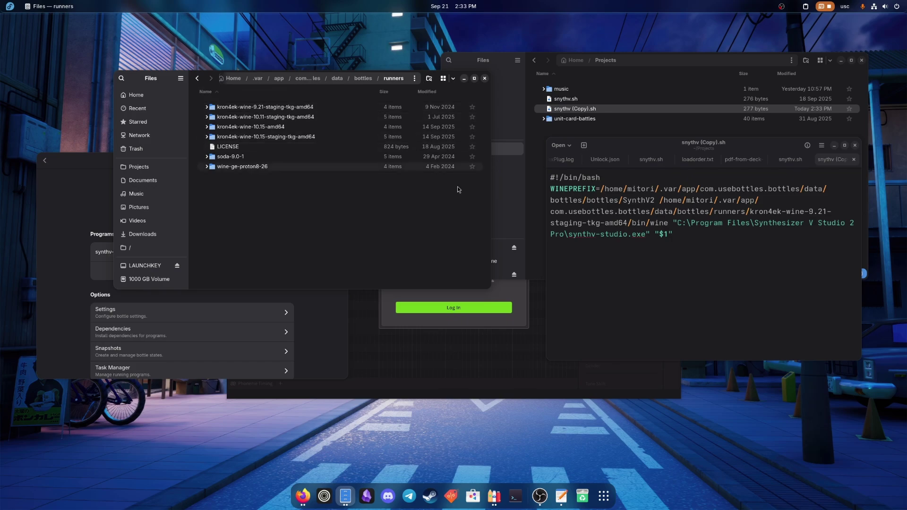
{"action": "key", "text": "alt+Tab"}
{"action": "key", "text": "alt+Tab"}
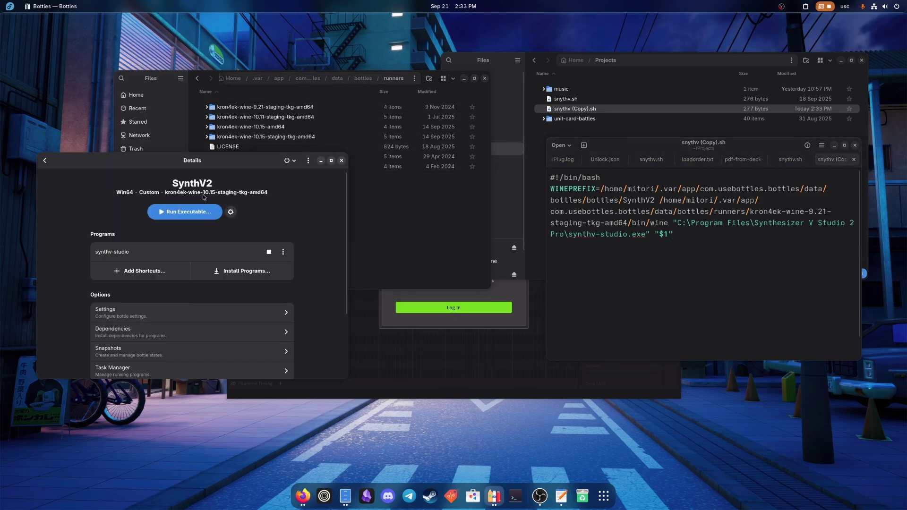
{"action": "left_click", "coordinate": [414, 228]}
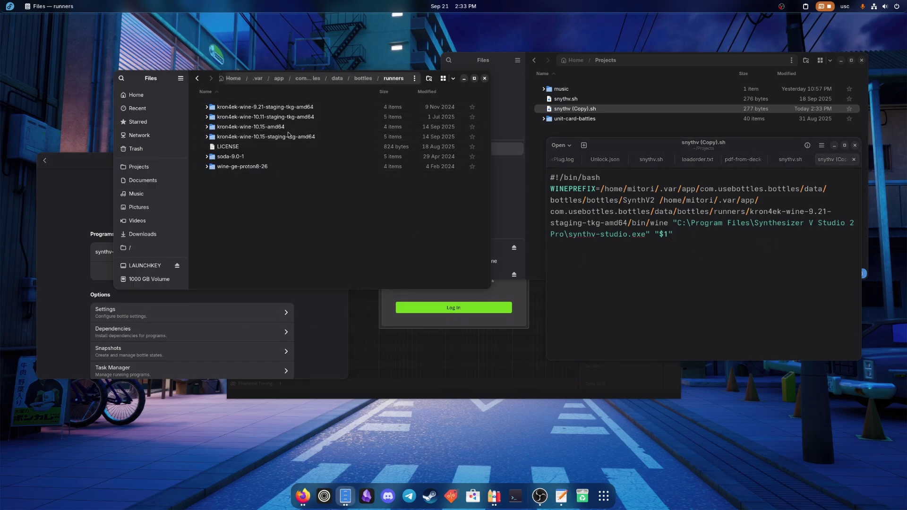
{"action": "double_click", "coordinate": [272, 140]}
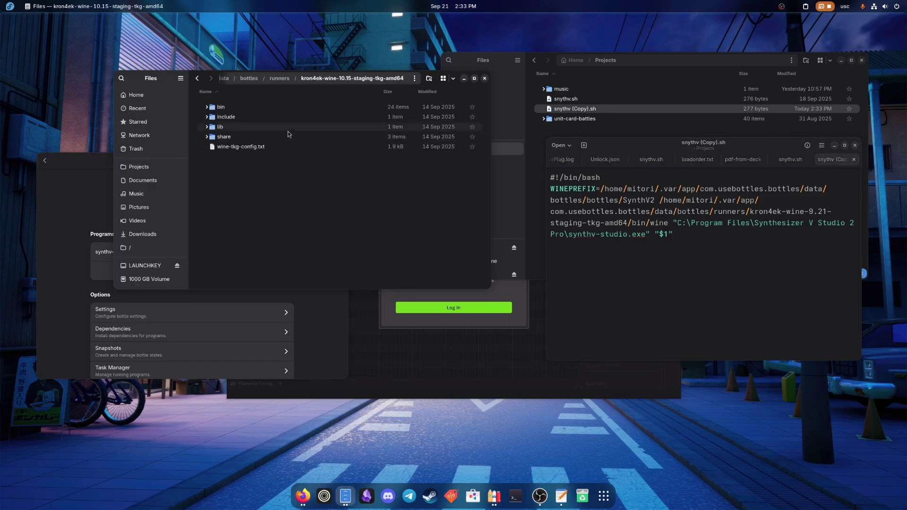
{"action": "double_click", "coordinate": [218, 107]}
{"action": "left_click", "coordinate": [212, 179]}
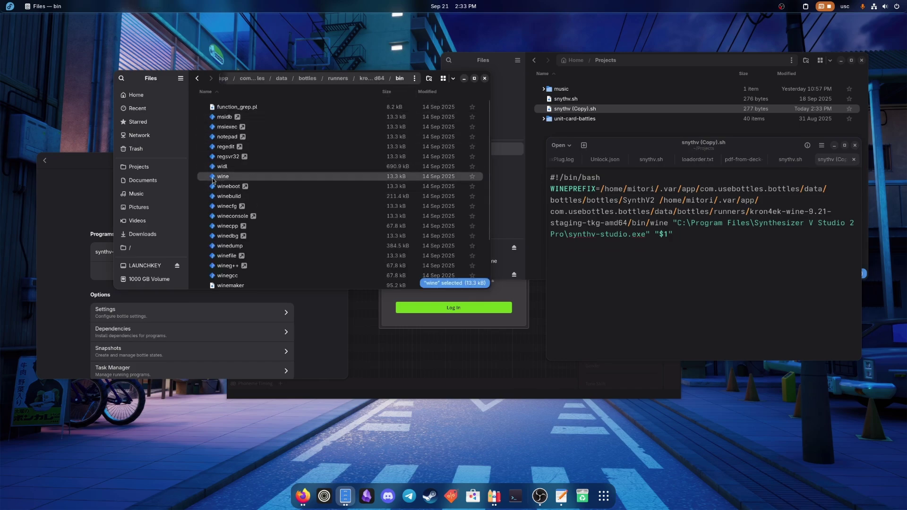
{"action": "left_click", "coordinate": [407, 79]}
{"action": "key", "text": "ctrl+c"}
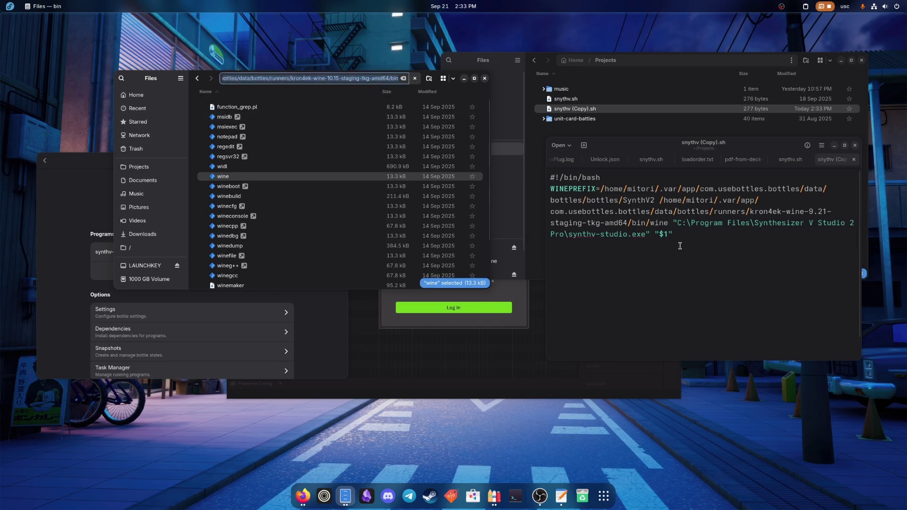
Replace the old runner path in the script with the 10.15 runner's bin path and save.
{"action": "left_click", "coordinate": [680, 248]}
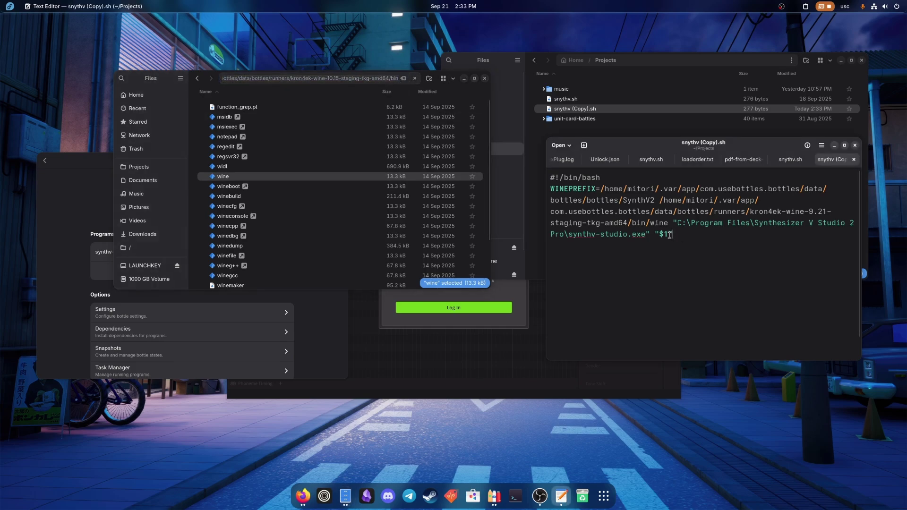
{"action": "left_click_drag", "start_coordinate": [645, 222], "coordinate": [660, 200]}
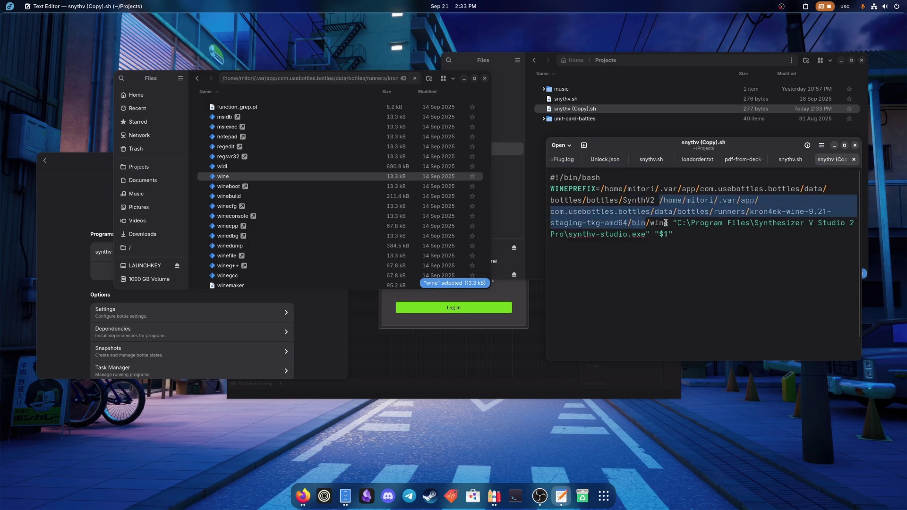
{"action": "key", "text": "ctrl+v"}
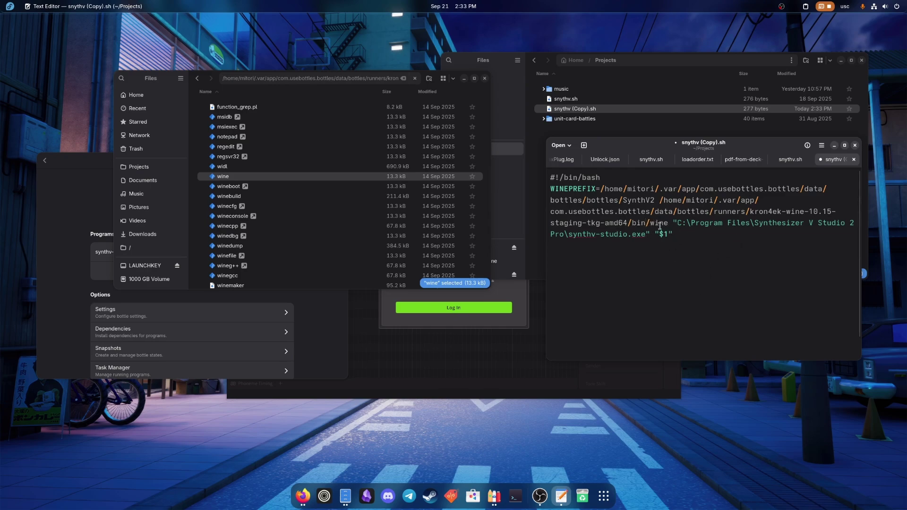
{"action": "key", "text": "ctrl+s"}
Check the quoted "$1" argument after the synthv-studio.exe path on the wine line.
{"action": "left_click", "coordinate": [695, 230]}
{"action": "left_click_drag", "start_coordinate": [679, 224], "coordinate": [646, 235]}
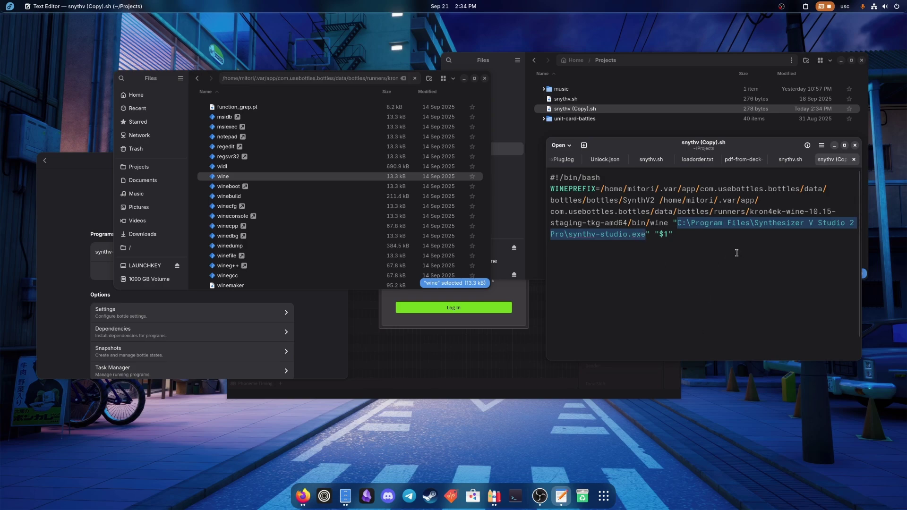
{"action": "left_click", "coordinate": [718, 253]}
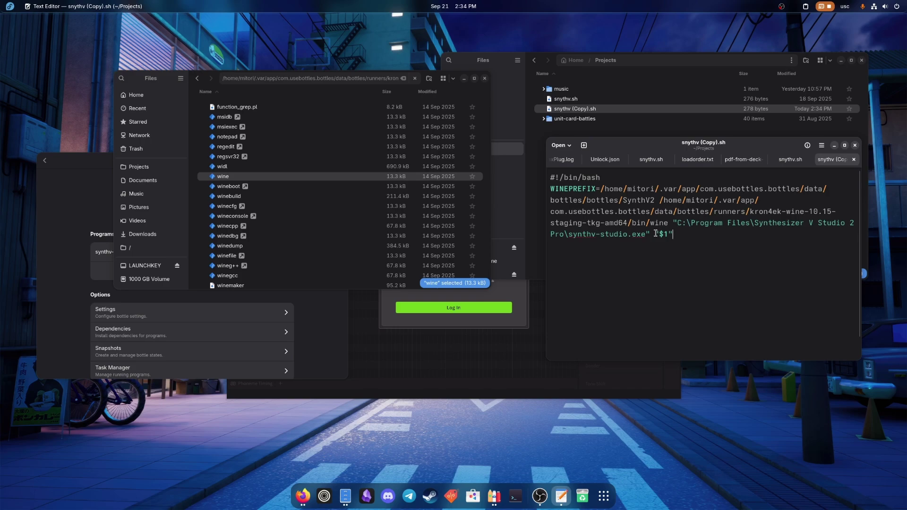
{"action": "left_click_drag", "start_coordinate": [654, 233], "coordinate": [672, 234]}
Close the script and rename synthv (Copy).sh to synthv2.sh.
{"action": "left_click", "coordinate": [854, 145]}
{"action": "key", "text": "F2"}
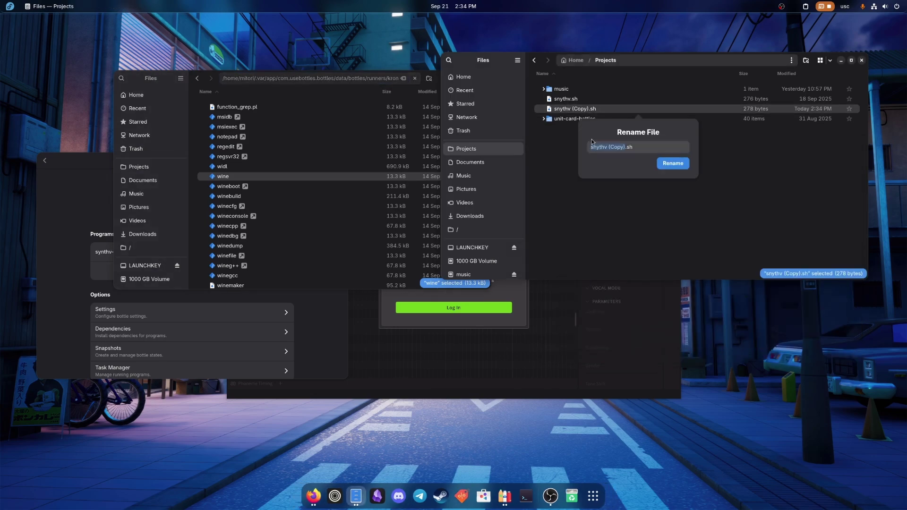
{"action": "type", "text": "synthv2"}
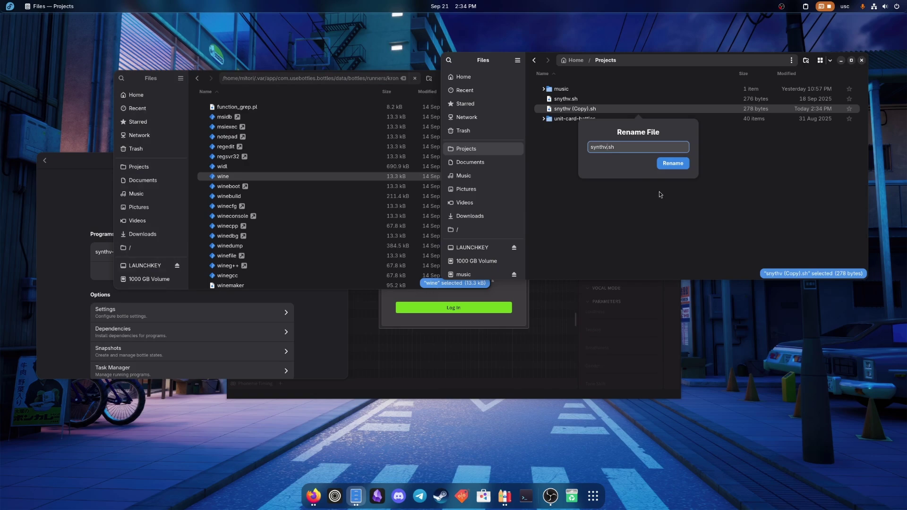
{"action": "key", "text": "Return"}
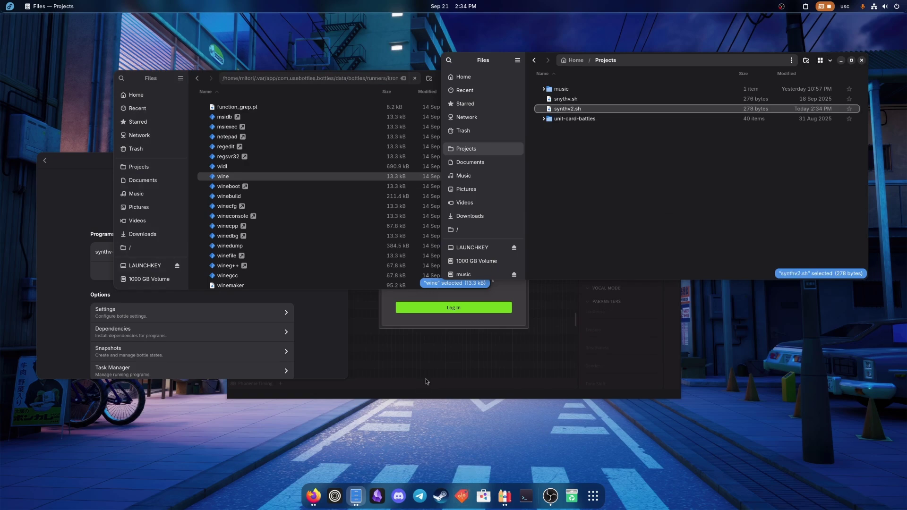
Start the account login from Synthesizer V and switch to Firefox's login page.
{"action": "left_click", "coordinate": [514, 291]}
{"action": "left_click", "coordinate": [480, 313]}
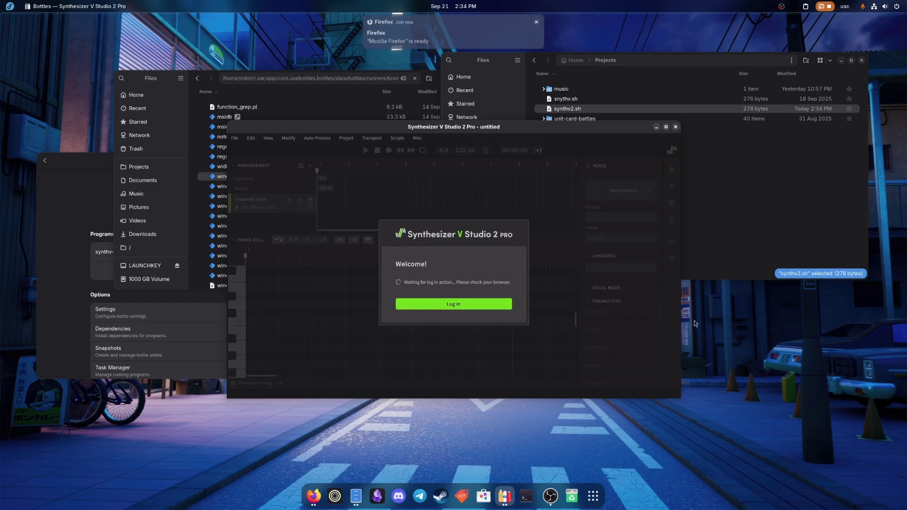
{"action": "left_click", "coordinate": [322, 492]}
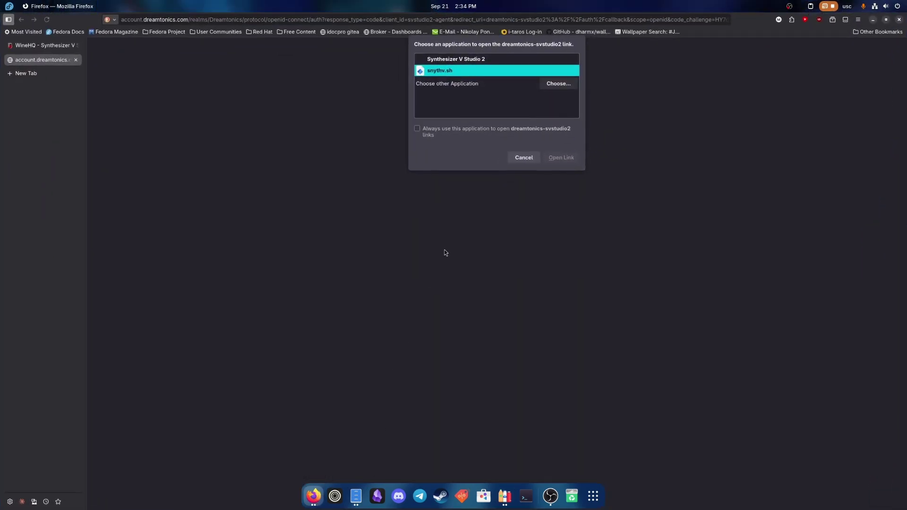
Choose synthv2.sh as the handler and open the dreamtonics-svstudio2 login link with it.
{"action": "left_click", "coordinate": [558, 84]}
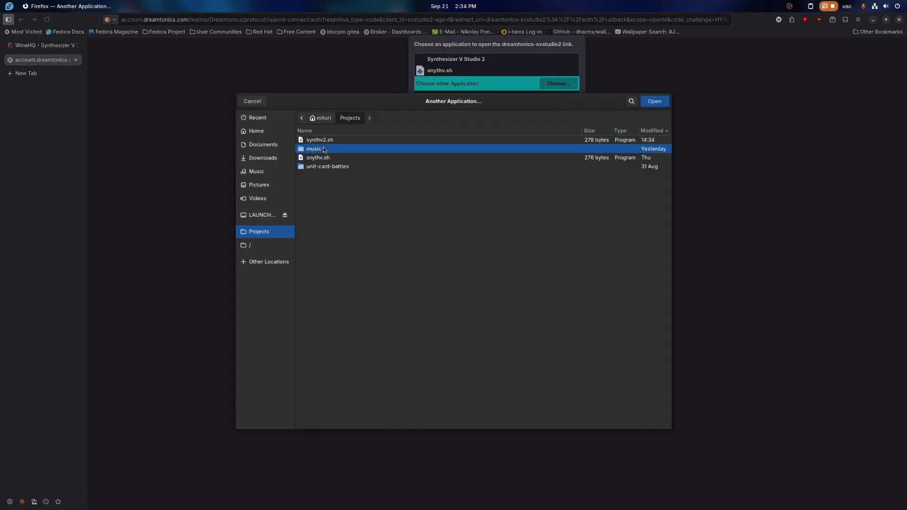
{"action": "left_click", "coordinate": [660, 103]}
{"action": "mouse_move", "coordinate": [504, 498]}
{"action": "left_click", "coordinate": [538, 444]}
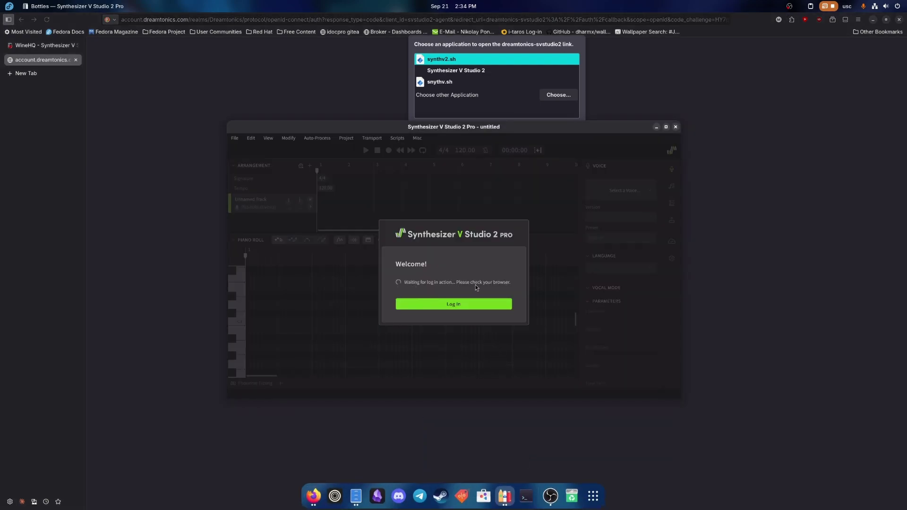
{"action": "left_click", "coordinate": [486, 40]}
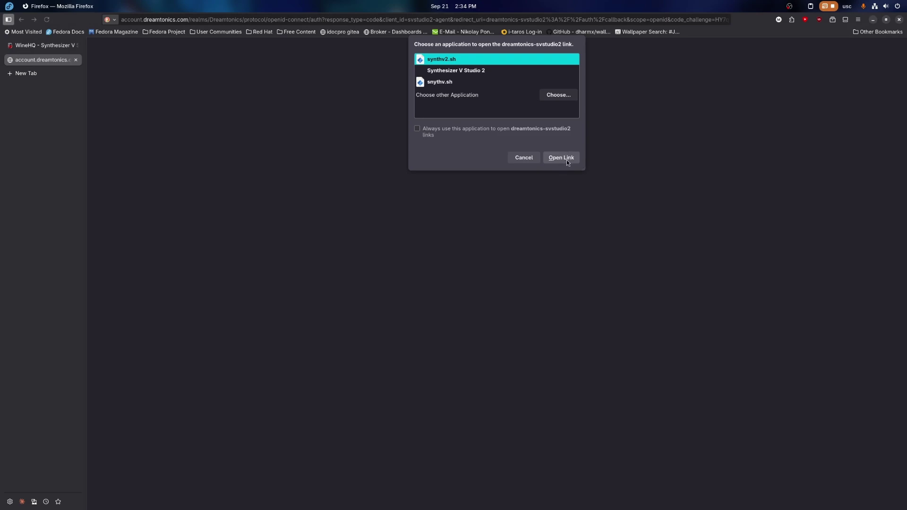
{"action": "left_click", "coordinate": [566, 160]}
{"action": "left_click", "coordinate": [504, 506]}
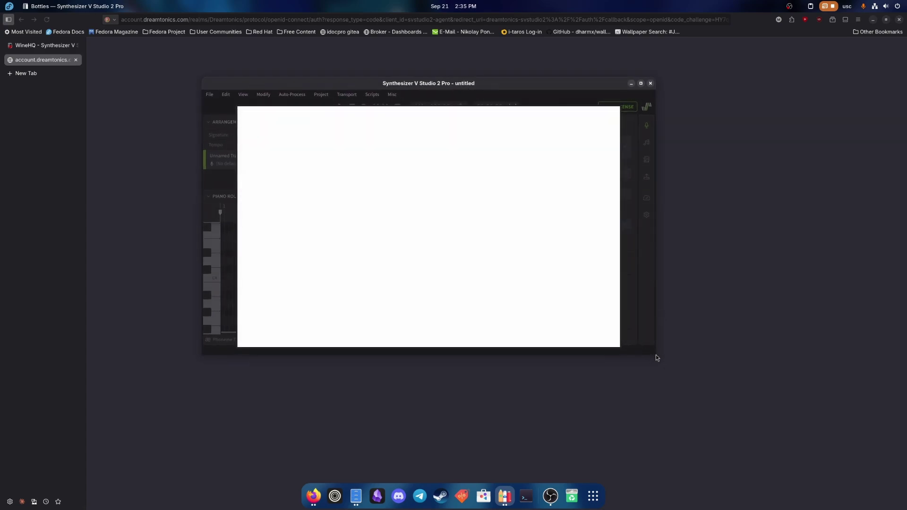
Enlarge and center the Synthesizer V window to inspect the blank login panel.
{"action": "left_click_drag", "start_coordinate": [653, 355], "coordinate": [680, 399]}
{"action": "left_click_drag", "start_coordinate": [375, 33], "coordinate": [559, 107]}
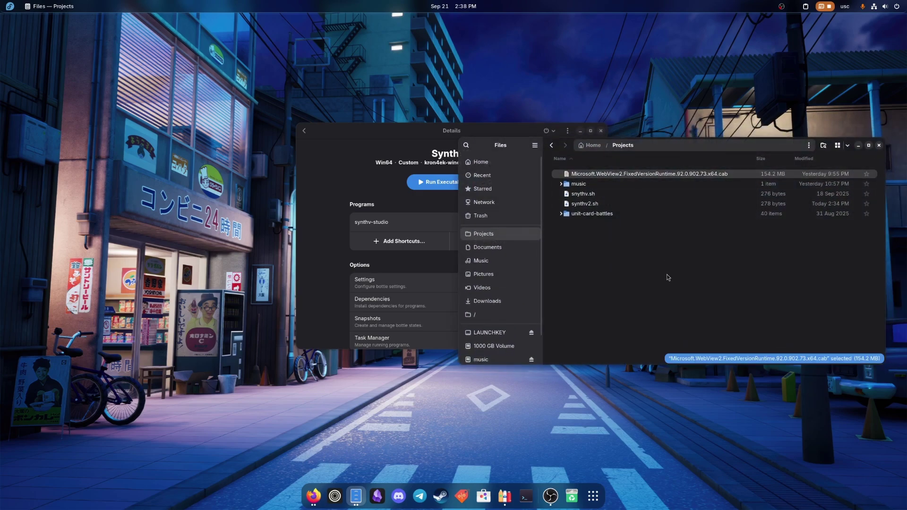
Arrange the windows and open a terminal in the Projects folder.
{"action": "left_click", "coordinate": [390, 135]}
{"action": "left_click_drag", "start_coordinate": [389, 135], "coordinate": [194, 142]}
{"action": "left_click", "coordinate": [653, 308]}
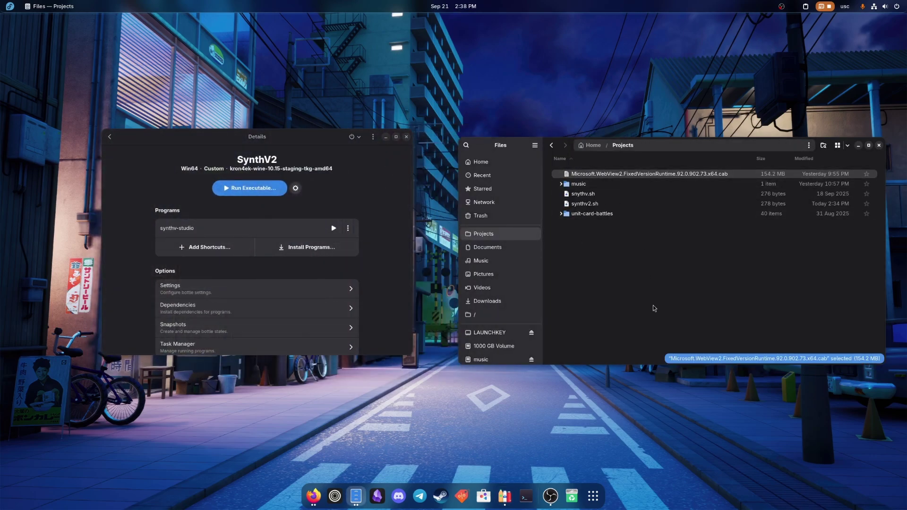
{"action": "right_click", "coordinate": [626, 272]}
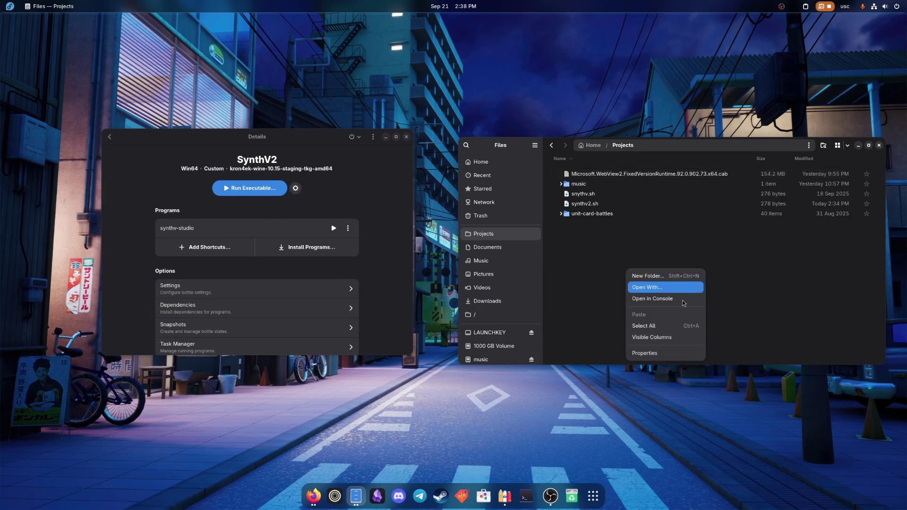
{"action": "key", "text": "Escape"}
{"action": "left_click", "coordinate": [685, 174]}
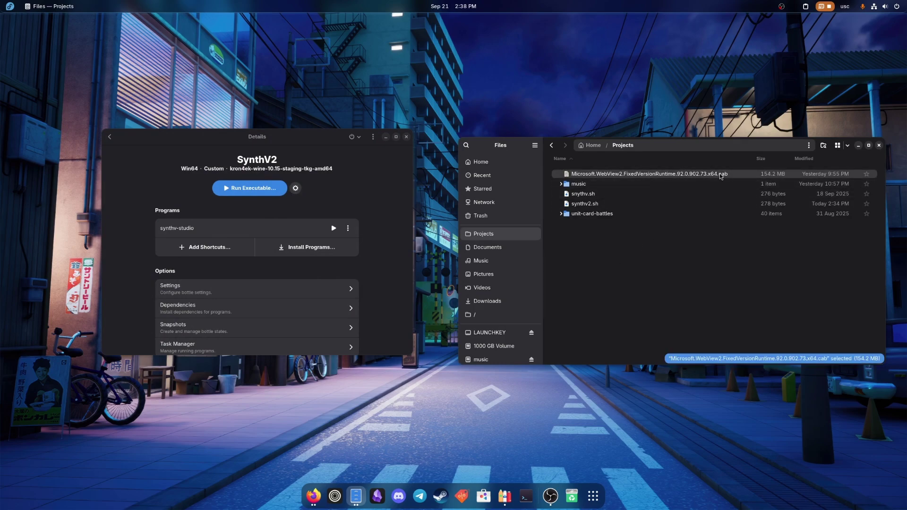
{"action": "right_click", "coordinate": [614, 271]}
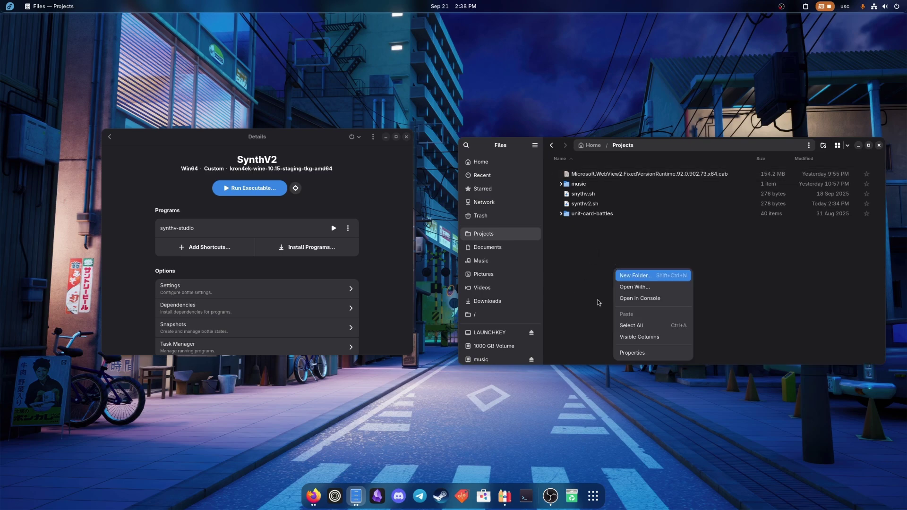
{"action": "left_click", "coordinate": [641, 301]}
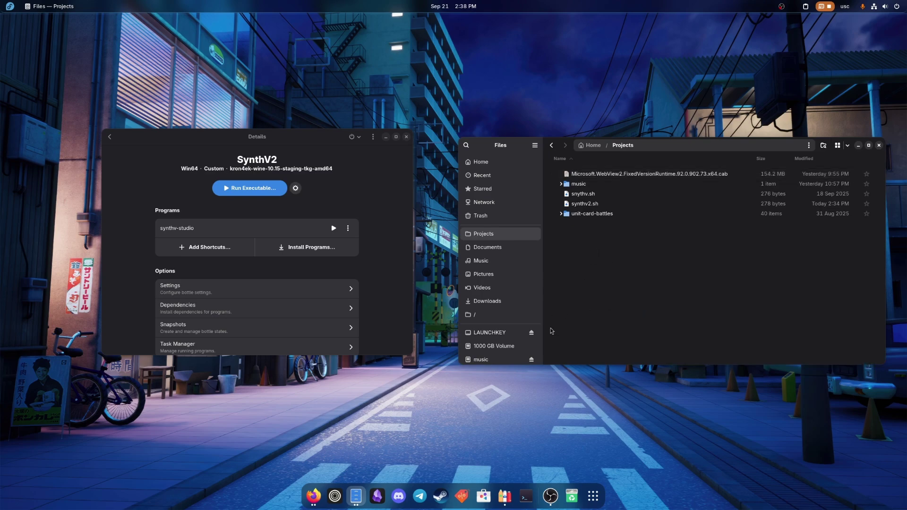
{"action": "left_click_drag", "start_coordinate": [489, 188], "coordinate": [566, 227]}
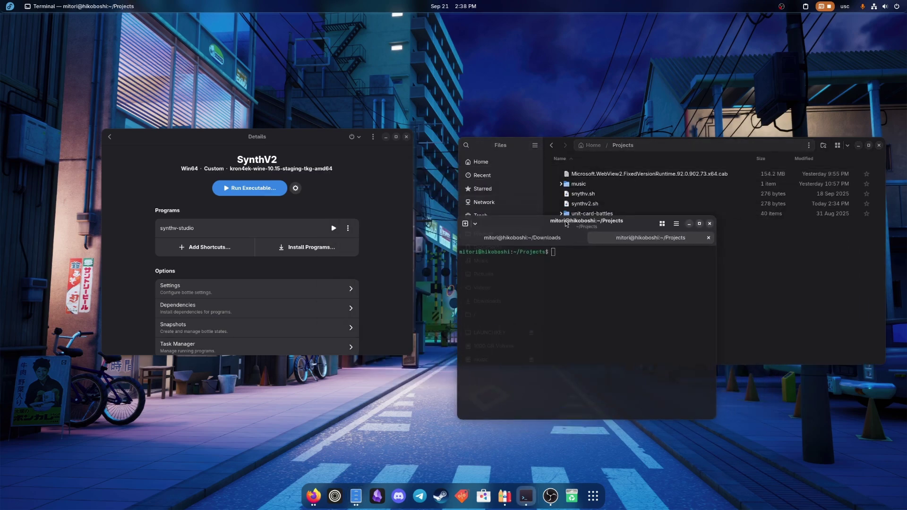
Run cabextract on Microsoft.WebView2.FixedVersionRuntime.92.0.902.73.x64.cab.
{"action": "type", "text": "cabex"}
{"action": "key", "text": "Tab"}
{"action": "type", "text": "Micro"}
{"action": "key", "text": "Tab"}
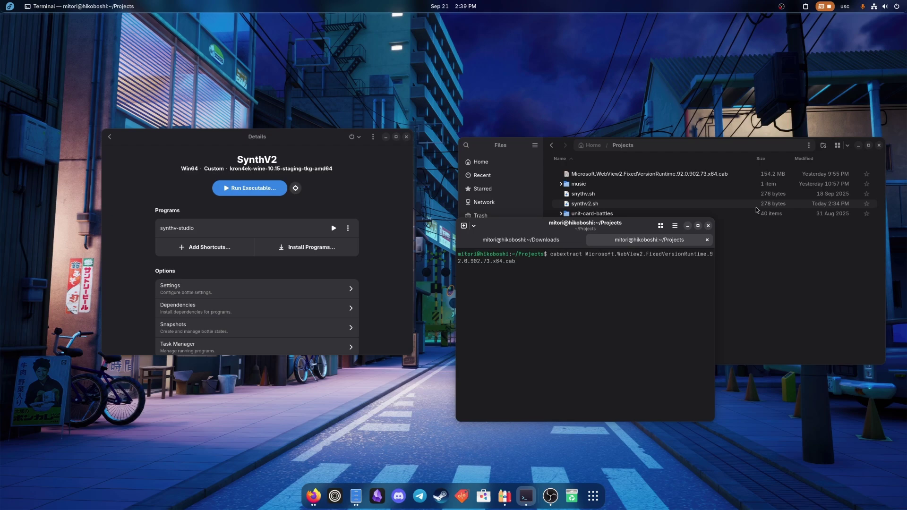
{"action": "key", "text": "Return"}
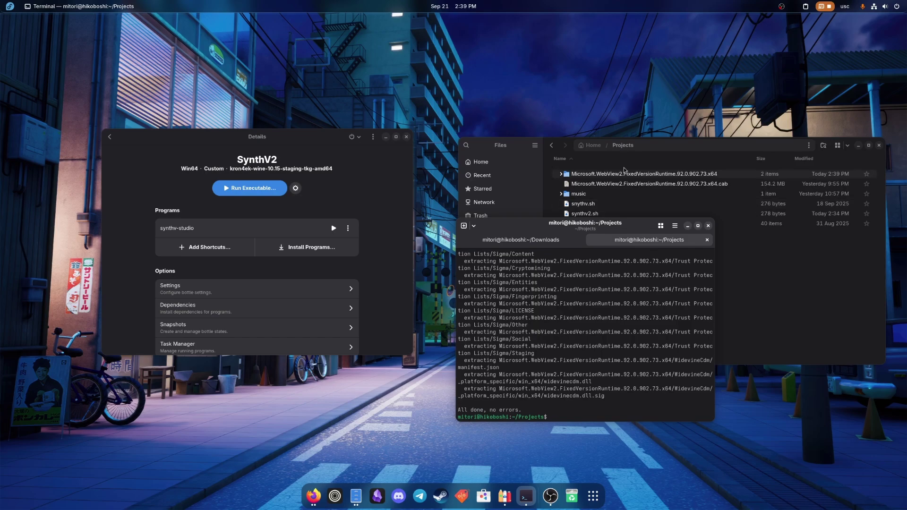
Inspect the extracted WebView2 folder's contents, then open the SynthV2 bottle's extra options.
{"action": "left_click", "coordinate": [610, 175]}
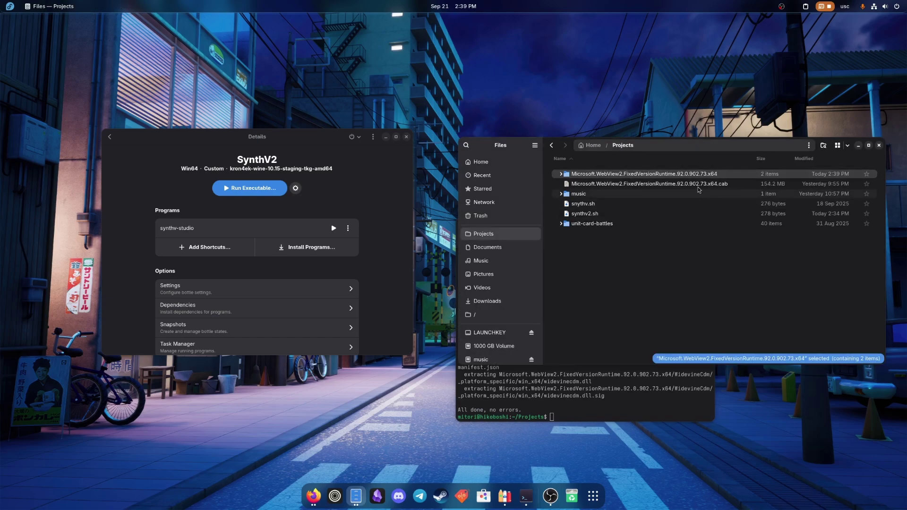
{"action": "double_click", "coordinate": [609, 177]}
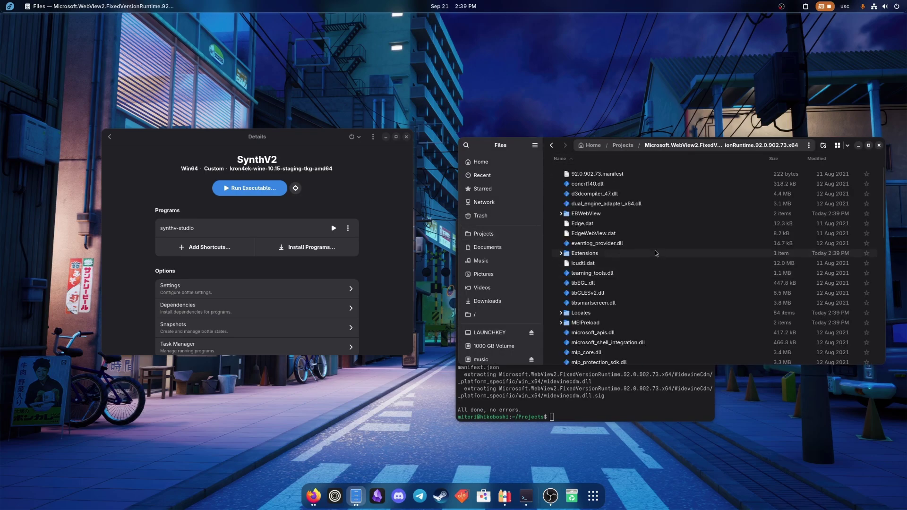
{"action": "scroll", "coordinate": [629, 305], "scroll_direction": "down", "scroll_amount": 5}
{"action": "scroll", "coordinate": [629, 304], "scroll_direction": "up", "scroll_amount": 3}
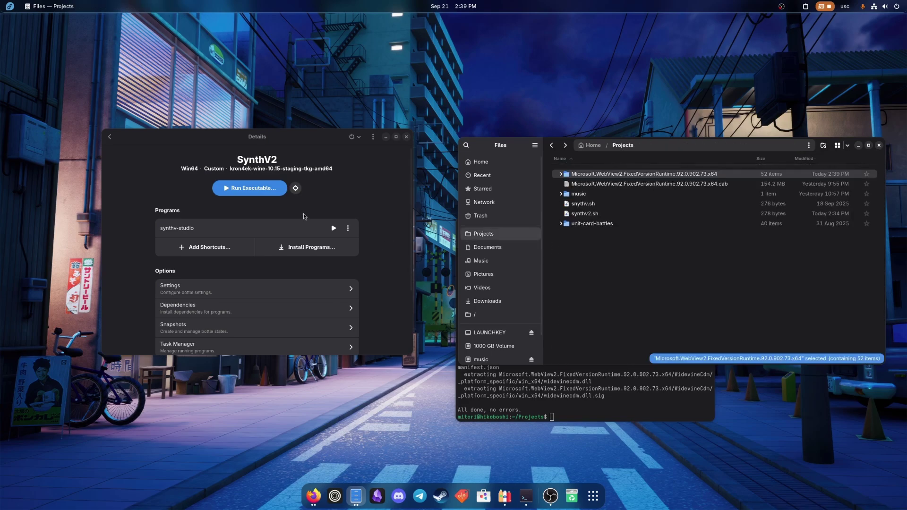
{"action": "left_click", "coordinate": [407, 197]}
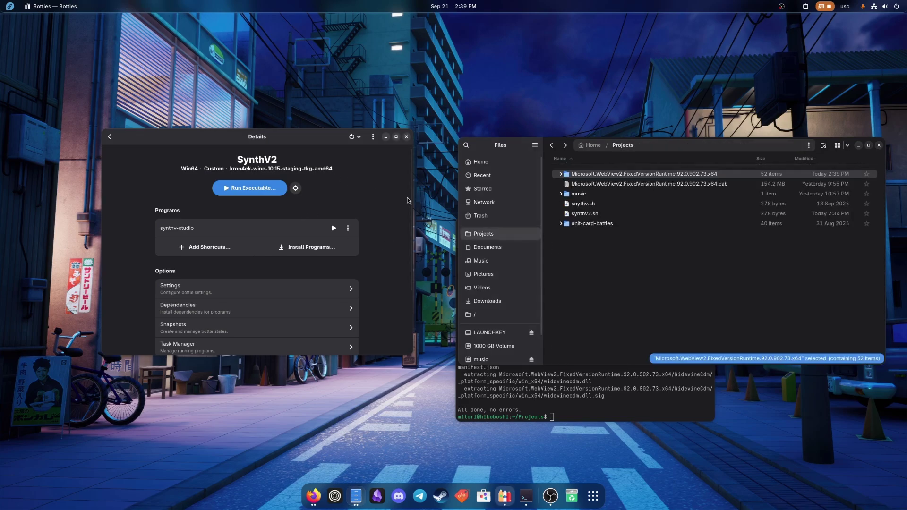
{"action": "left_click", "coordinate": [373, 136]}
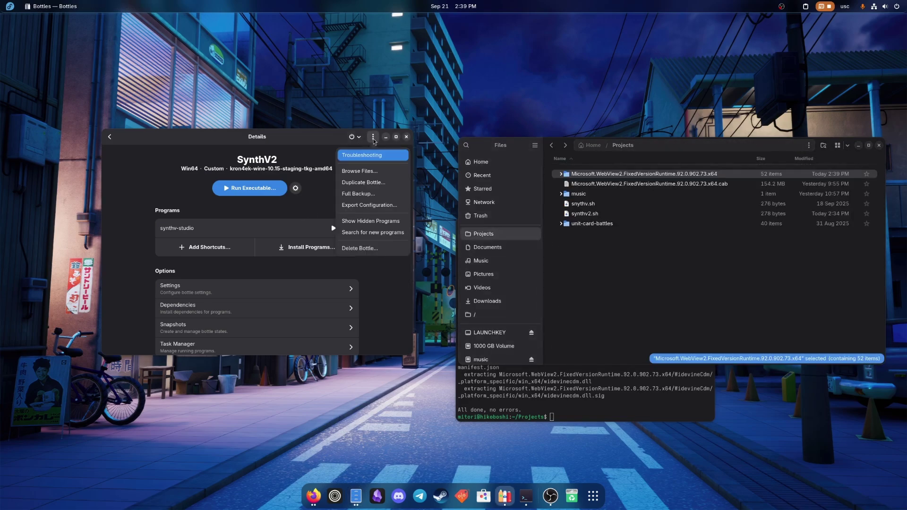
Open drive_c/Program Files (x86)/Microsoft/EdgeWebView/Application in the SynthV2 bottle.
{"action": "left_click", "coordinate": [368, 175]}
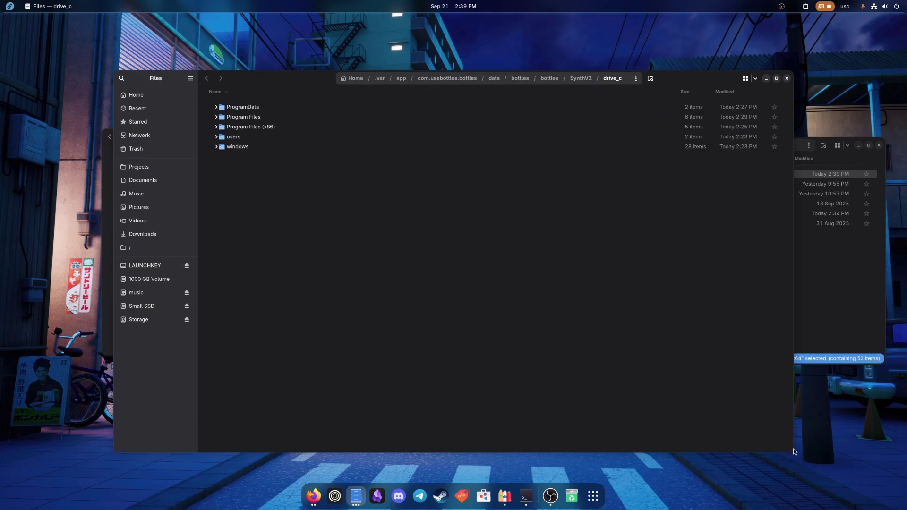
{"action": "key", "text": "ctrl+plus"}
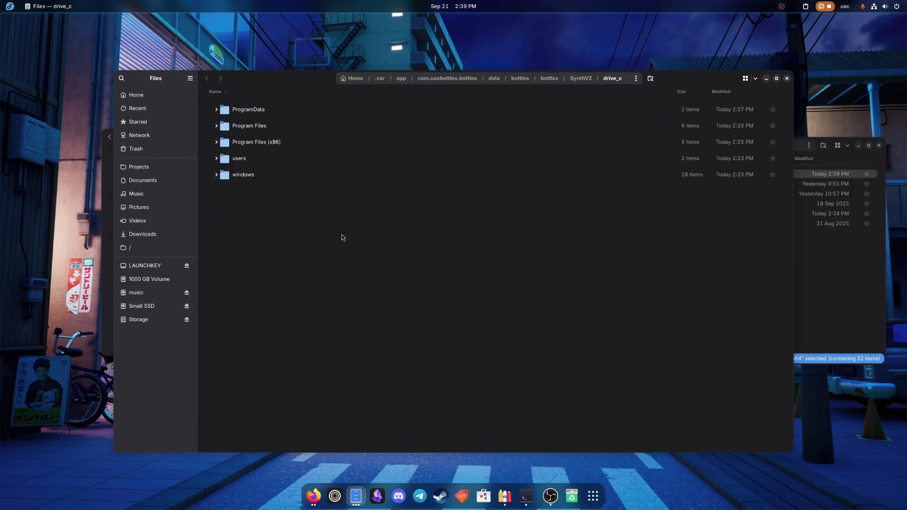
{"action": "left_click", "coordinate": [250, 138]}
{"action": "double_click", "coordinate": [281, 143]}
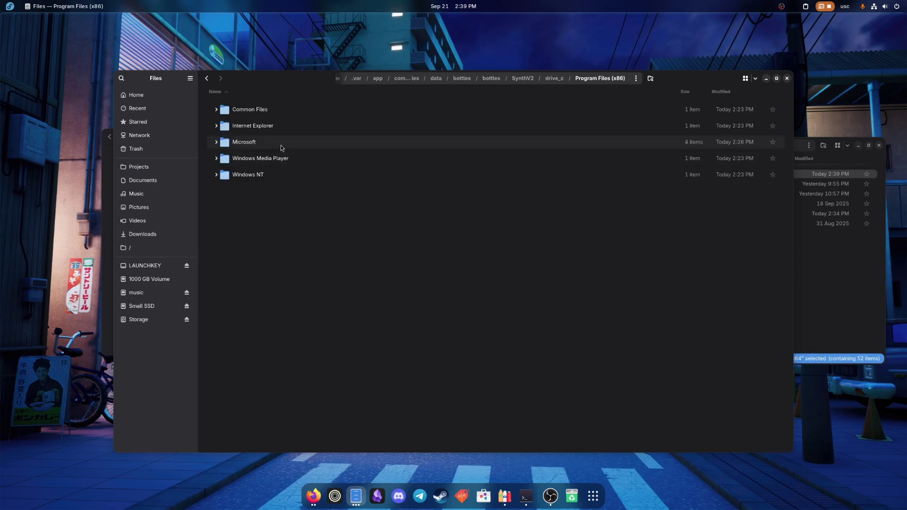
{"action": "double_click", "coordinate": [279, 142]}
{"action": "double_click", "coordinate": [273, 142]}
{"action": "double_click", "coordinate": [284, 111]}
Rename the 109.0.1518.78 folder to 109.0.1518.78-bak.
{"action": "left_click", "coordinate": [259, 113]}
{"action": "key", "text": "F2"}
{"action": "key", "text": "ctrl+c"}
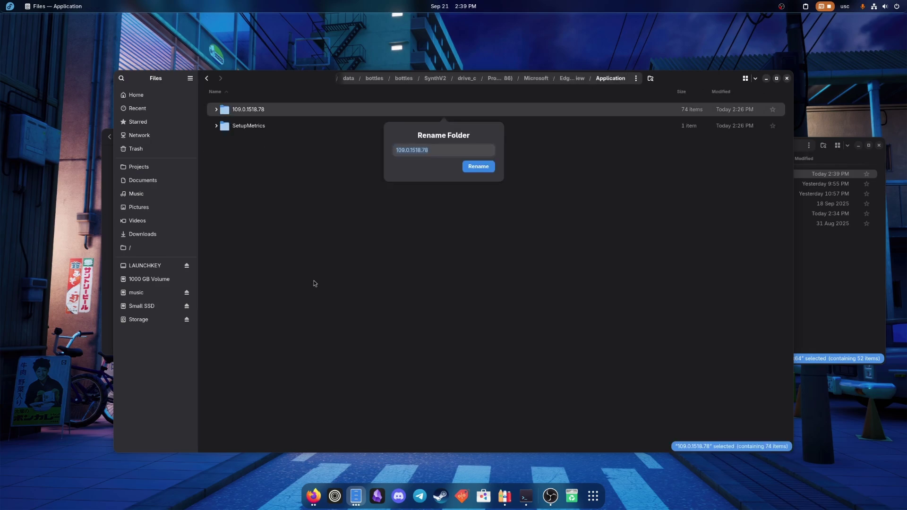
{"action": "key", "text": "End"}
{"action": "type", "text": "-ba"}
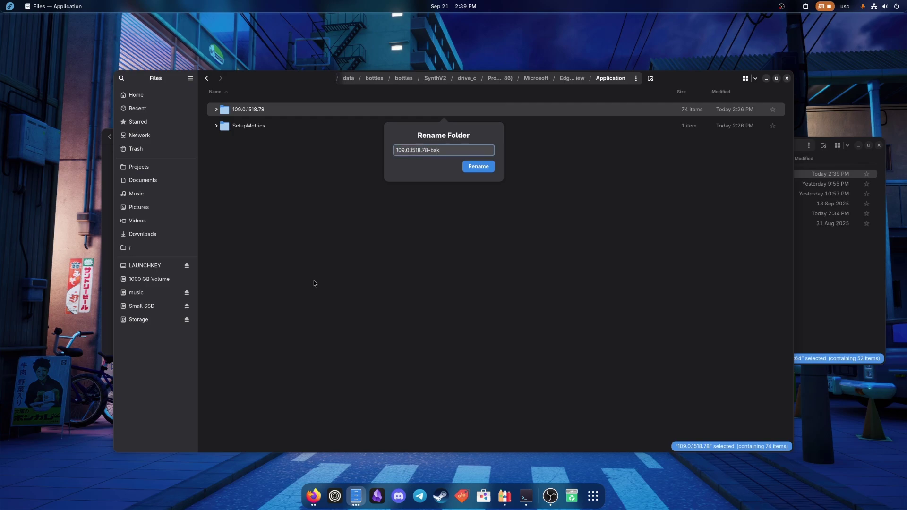
{"action": "key", "text": "Return"}
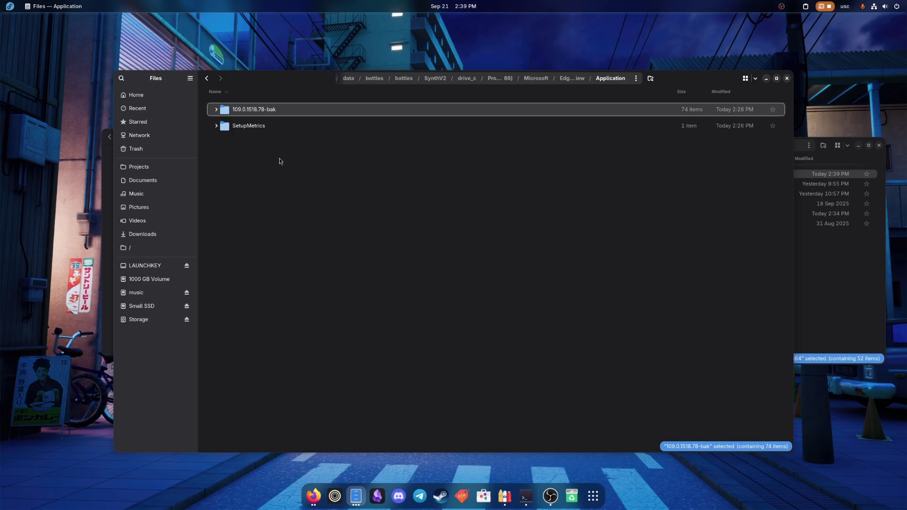
Move the WebView2 x64 runtime folder into Application and rename it 109.0.1518.78.
{"action": "key", "text": "alt+Tab"}
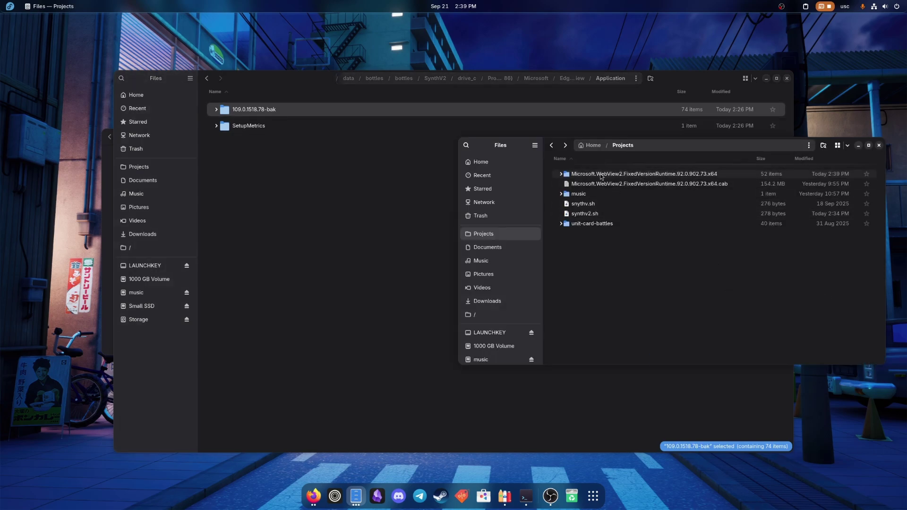
{"action": "left_click_drag", "start_coordinate": [614, 174], "coordinate": [325, 223]}
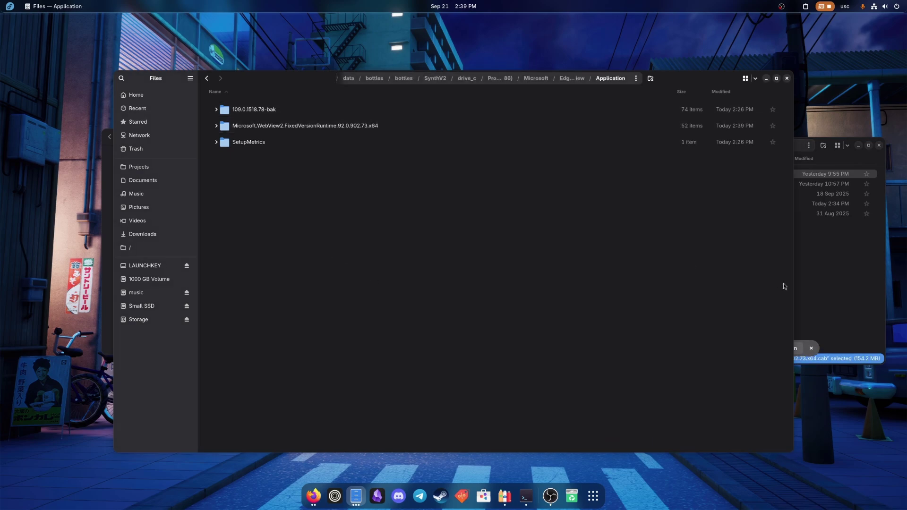
{"action": "left_click", "coordinate": [250, 126]}
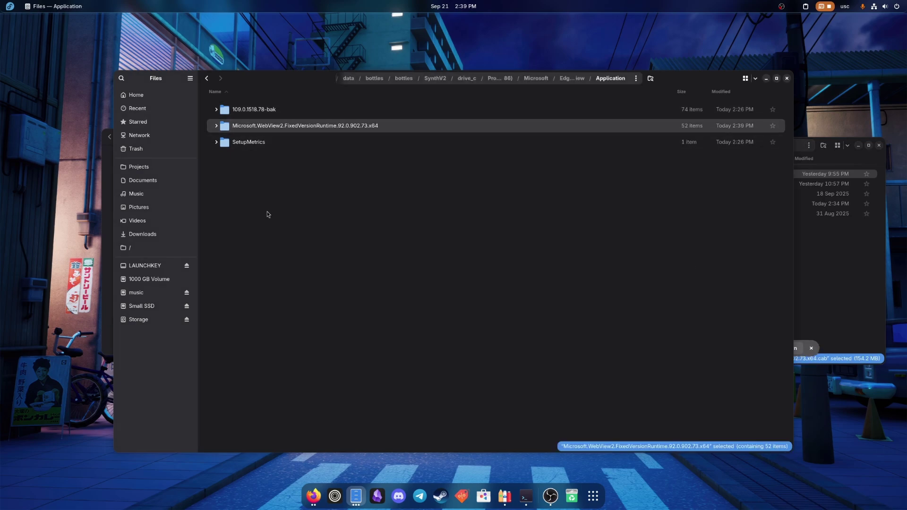
{"action": "left_click", "coordinate": [249, 110]}
{"action": "key", "text": "F2"}
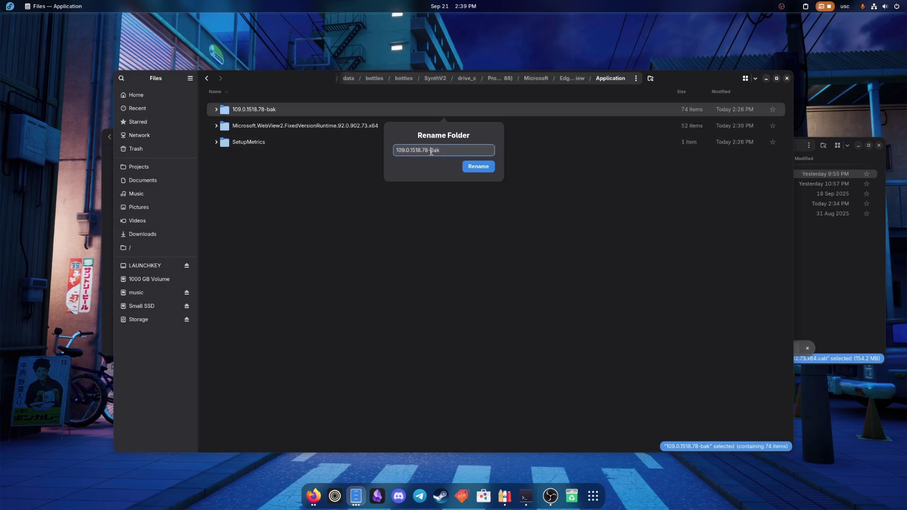
{"action": "double_click", "coordinate": [425, 150]}
{"action": "key", "text": "Escape"}
{"action": "key", "text": "Down"}
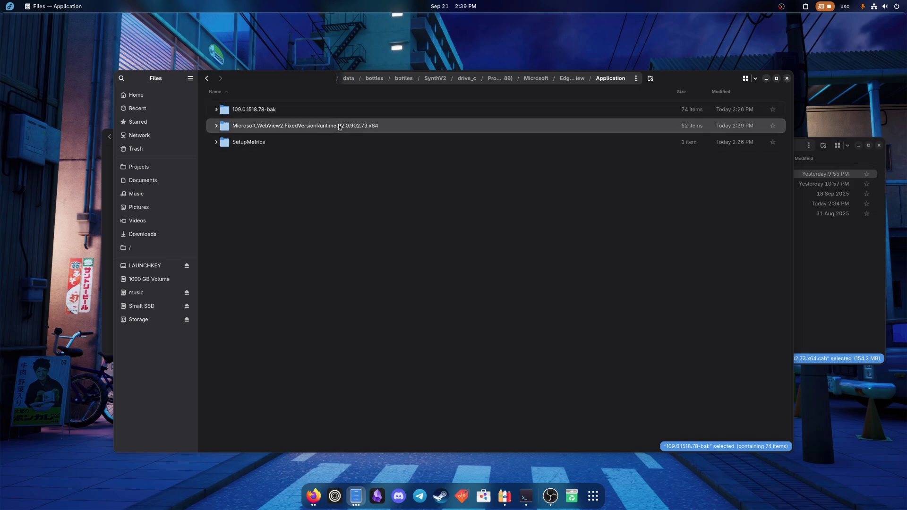
{"action": "key", "text": "F2"}
{"action": "key", "text": "ctrl+v"}
{"action": "left_click", "coordinate": [515, 185]}
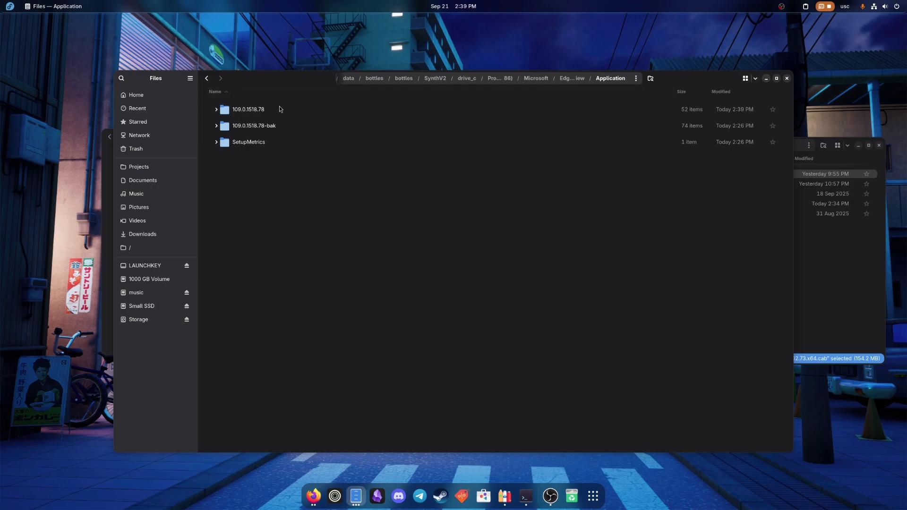
Reposition the Bottles window and look through the SynthV2 bottle's settings.
{"action": "left_click", "coordinate": [767, 78]}
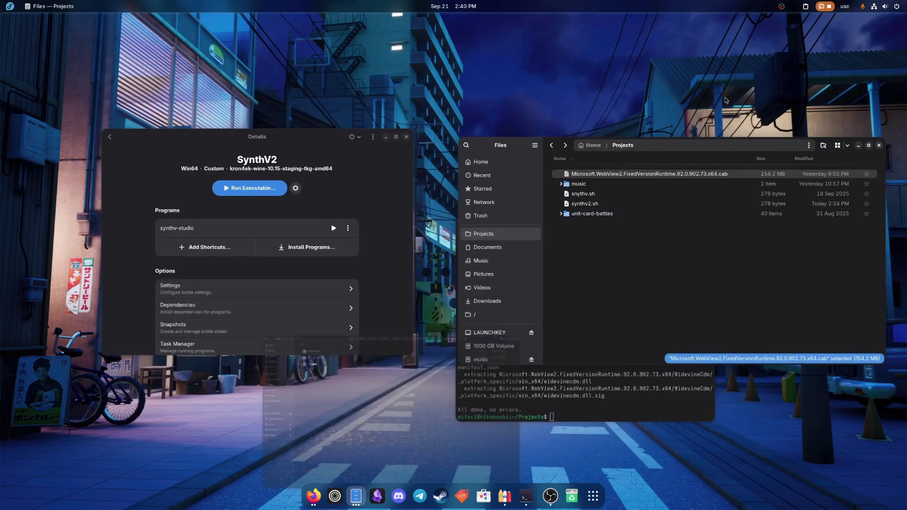
{"action": "left_click_drag", "start_coordinate": [278, 135], "coordinate": [300, 146]}
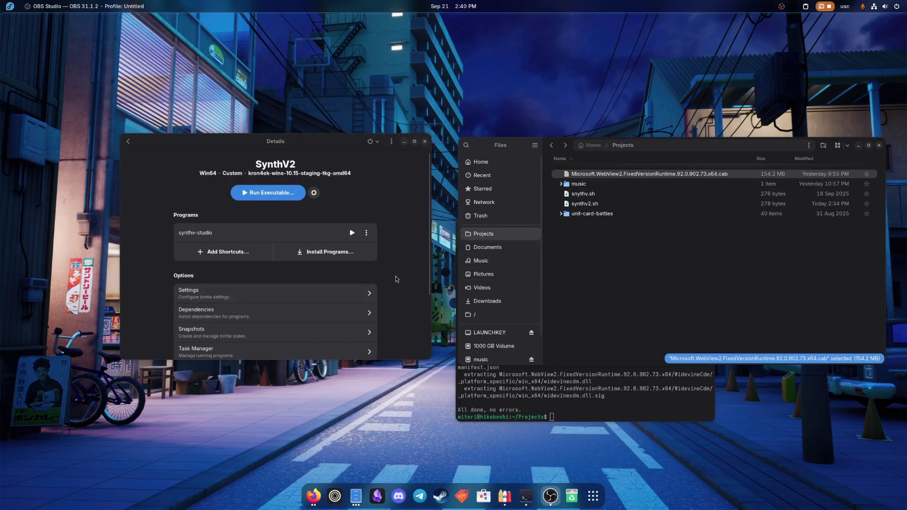
{"action": "scroll", "coordinate": [397, 279], "scroll_direction": "down", "scroll_amount": 1}
{"action": "left_click", "coordinate": [259, 271]}
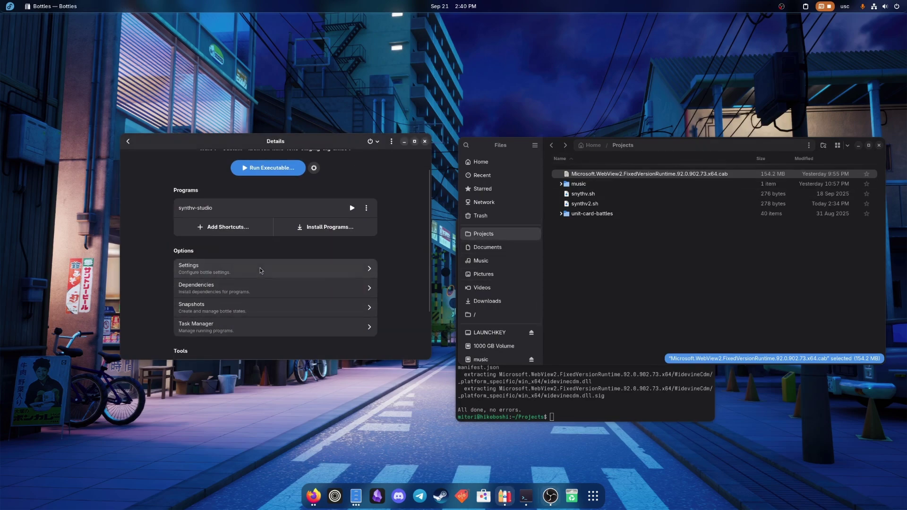
{"action": "scroll", "coordinate": [384, 271], "scroll_direction": "down", "scroll_amount": 5}
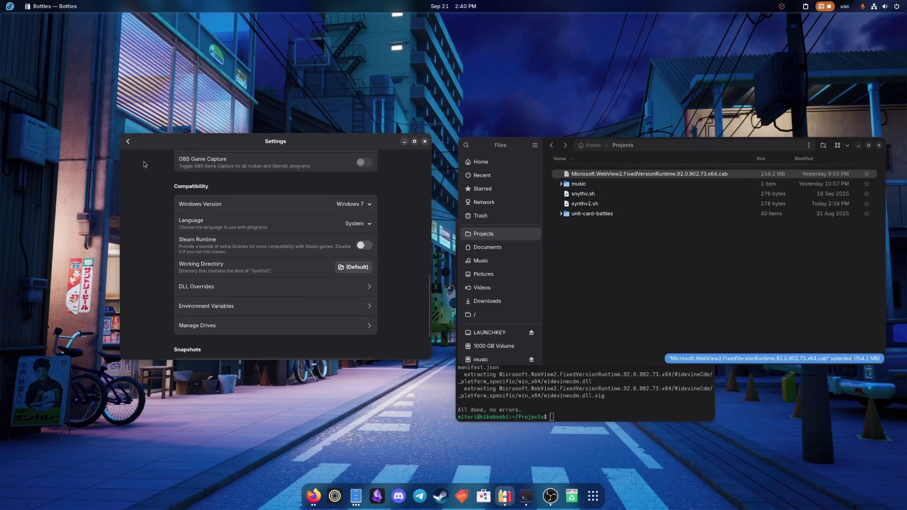
{"action": "left_click", "coordinate": [128, 141]}
{"action": "left_click", "coordinate": [128, 142]}
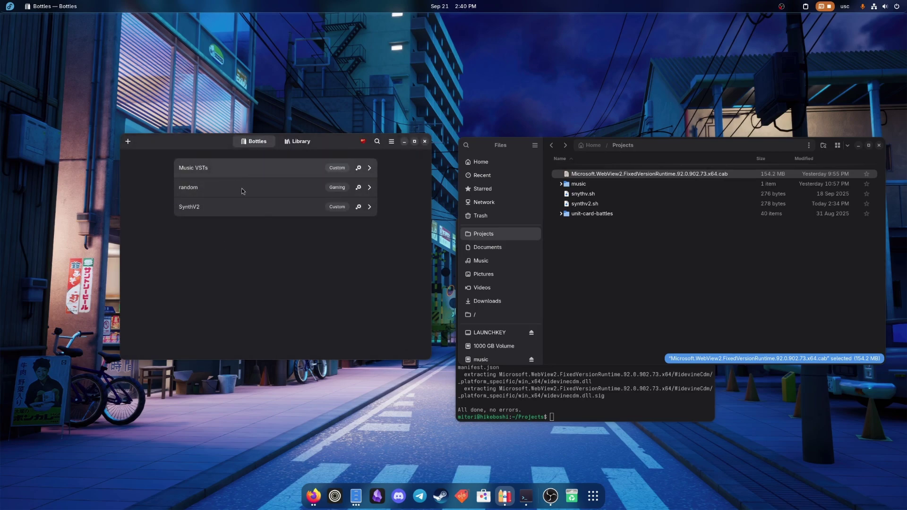
Open another bottle's settings, then return to the bottle list.
{"action": "left_click", "coordinate": [255, 204]}
{"action": "scroll", "coordinate": [309, 317], "scroll_direction": "down", "scroll_amount": 2}
{"action": "left_click", "coordinate": [226, 234]}
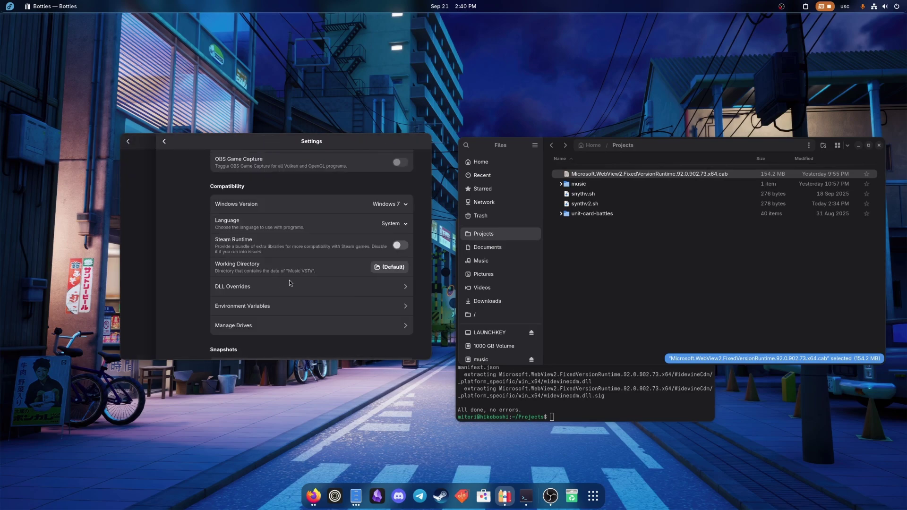
{"action": "left_click", "coordinate": [250, 305]}
{"action": "key", "text": "Escape"}
{"action": "left_click", "coordinate": [128, 141]}
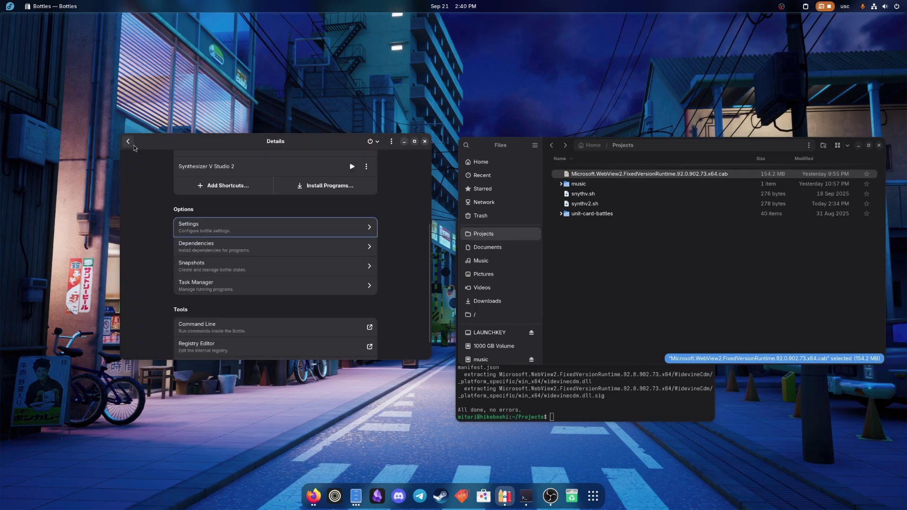
{"action": "left_click", "coordinate": [133, 145]}
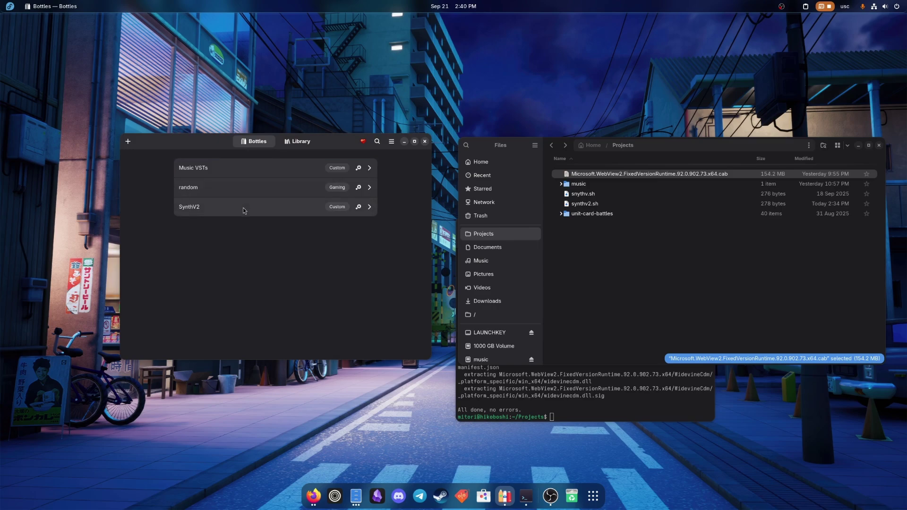
Add the WEBVIEW2_ADDITIONAL_BROWSER_ARGUMENTS variable to the SynthV2 bottle's environment variables.
{"action": "key", "text": "Return"}
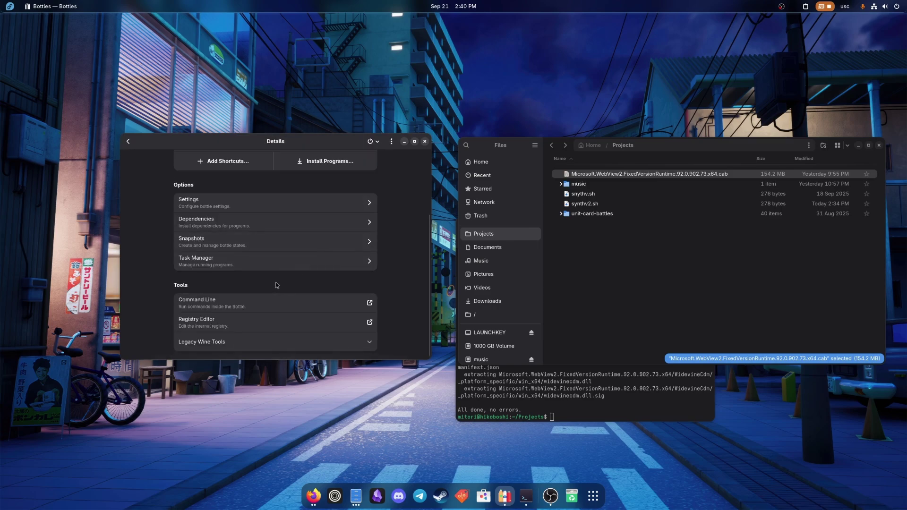
{"action": "left_click", "coordinate": [220, 208]}
{"action": "scroll", "coordinate": [283, 288], "scroll_direction": "down", "scroll_amount": 3}
{"action": "left_click", "coordinate": [266, 246]}
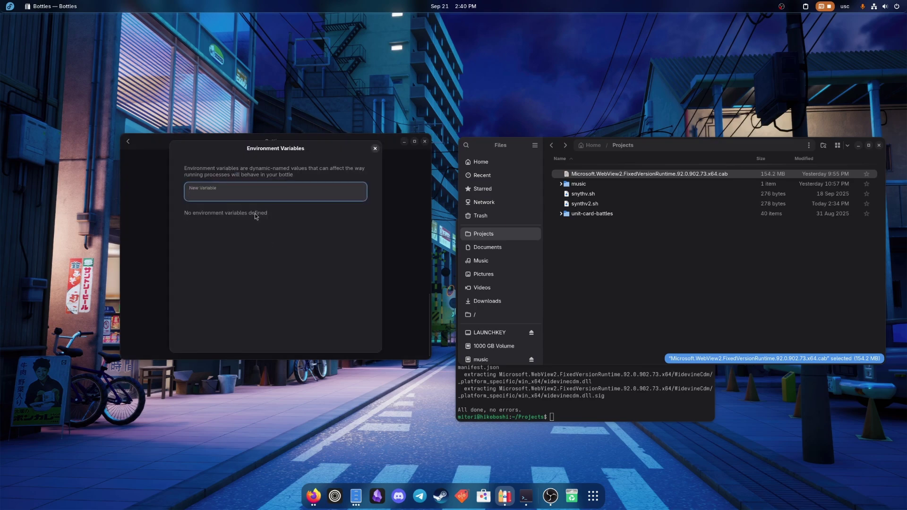
{"action": "key", "text": "ctrl+v"}
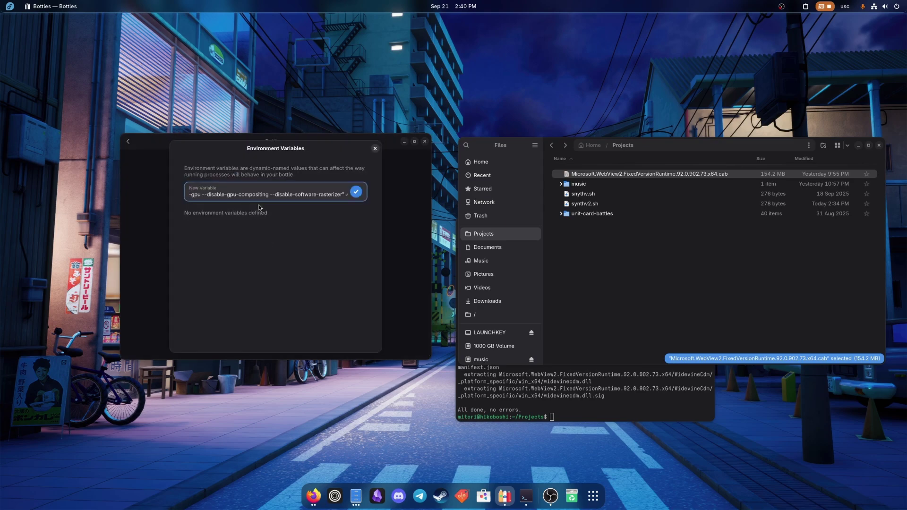
{"action": "left_click", "coordinate": [355, 191]}
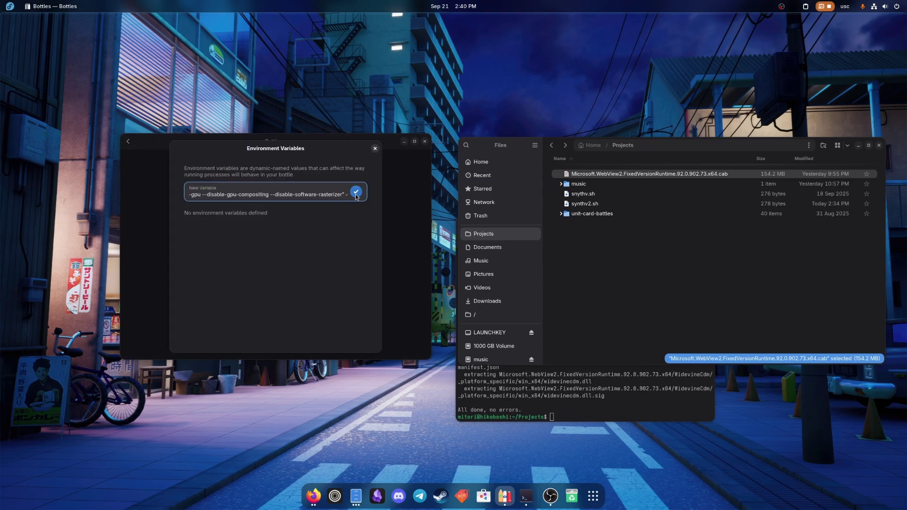
{"action": "left_click", "coordinate": [375, 149]}
Revisit the SynthV2 bottle's settings to review them.
{"action": "scroll", "coordinate": [392, 264], "scroll_direction": "down", "scroll_amount": 10}
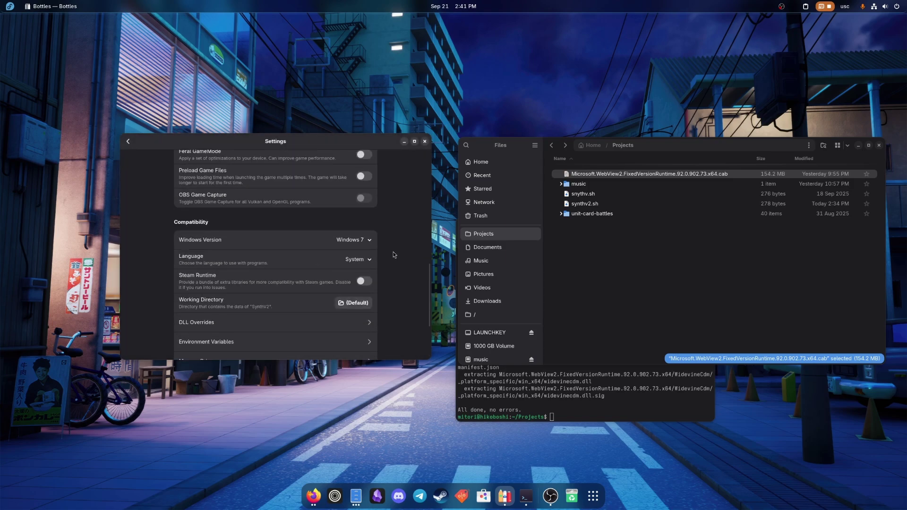
{"action": "scroll", "coordinate": [391, 267], "scroll_direction": "up", "scroll_amount": 10}
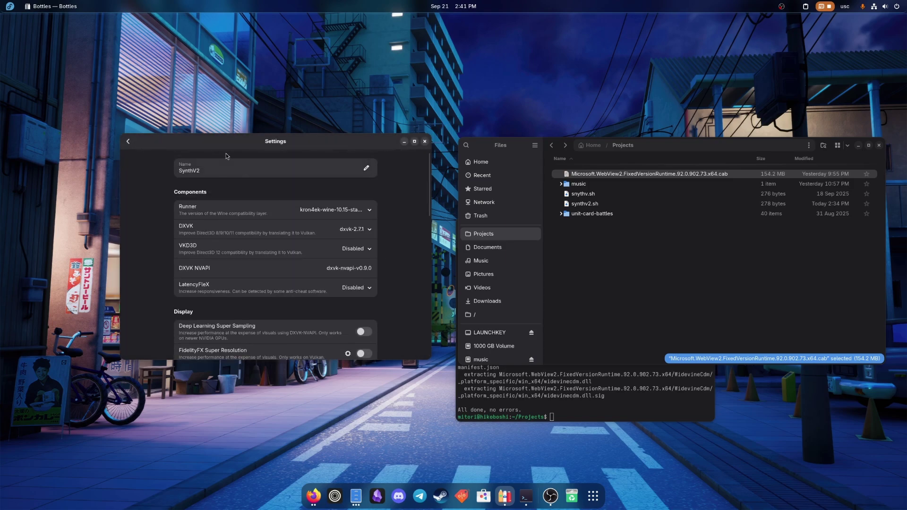
{"action": "left_click", "coordinate": [128, 141]}
{"action": "scroll", "coordinate": [391, 232], "scroll_direction": "up", "scroll_amount": 5}
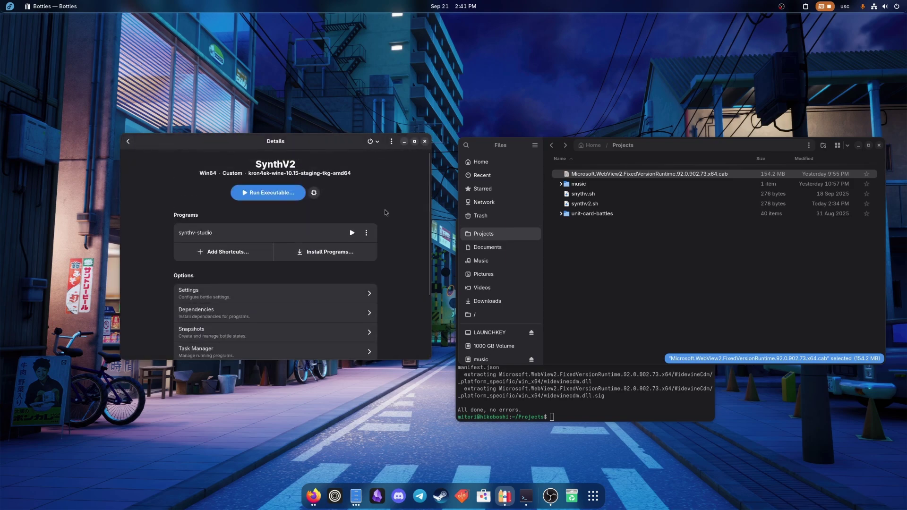
{"action": "left_click", "coordinate": [337, 290]}
{"action": "scroll", "coordinate": [337, 311], "scroll_direction": "down", "scroll_amount": 5}
{"action": "scroll", "coordinate": [373, 307], "scroll_direction": "down", "scroll_amount": 8}
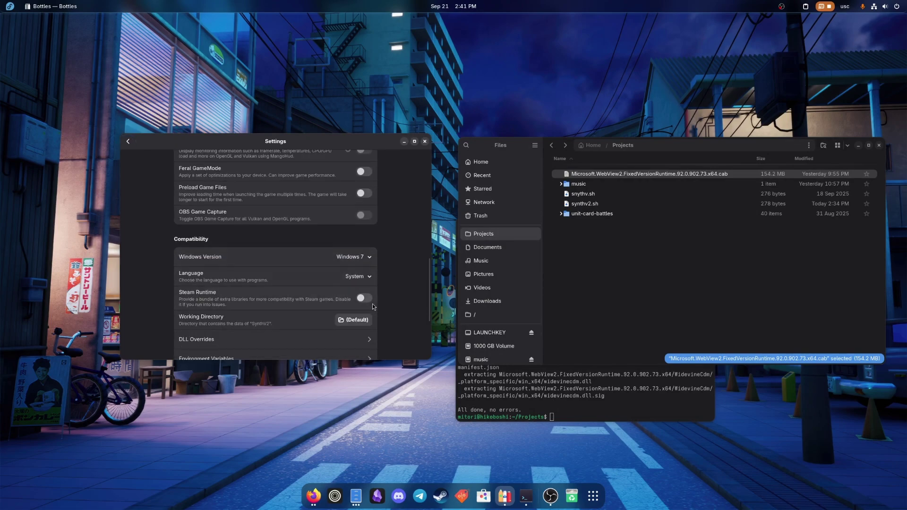
{"action": "scroll", "coordinate": [279, 267], "scroll_direction": "down", "scroll_amount": 1}
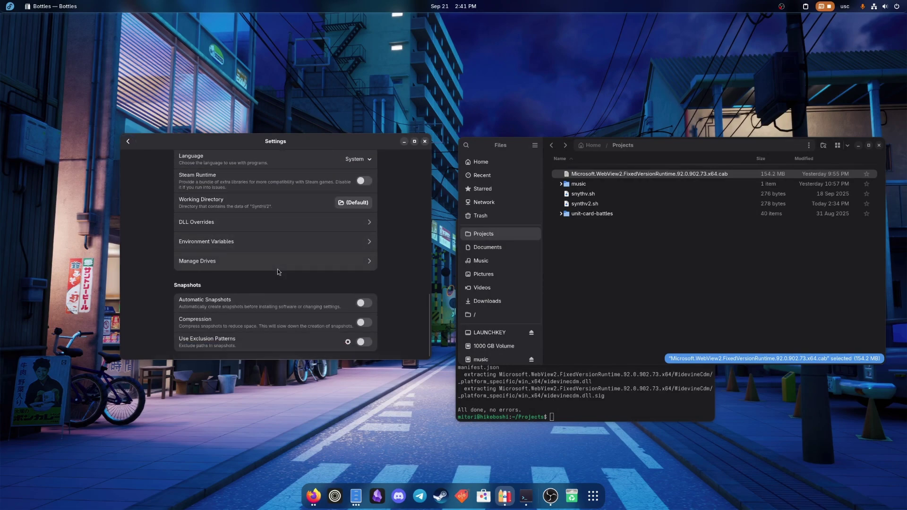
{"action": "scroll", "coordinate": [282, 300], "scroll_direction": "up", "scroll_amount": 3}
Expand the legacy Wine tools on the SynthV2 details page.
{"action": "left_click", "coordinate": [128, 141]}
{"action": "scroll", "coordinate": [152, 162], "scroll_direction": "down", "scroll_amount": 1}
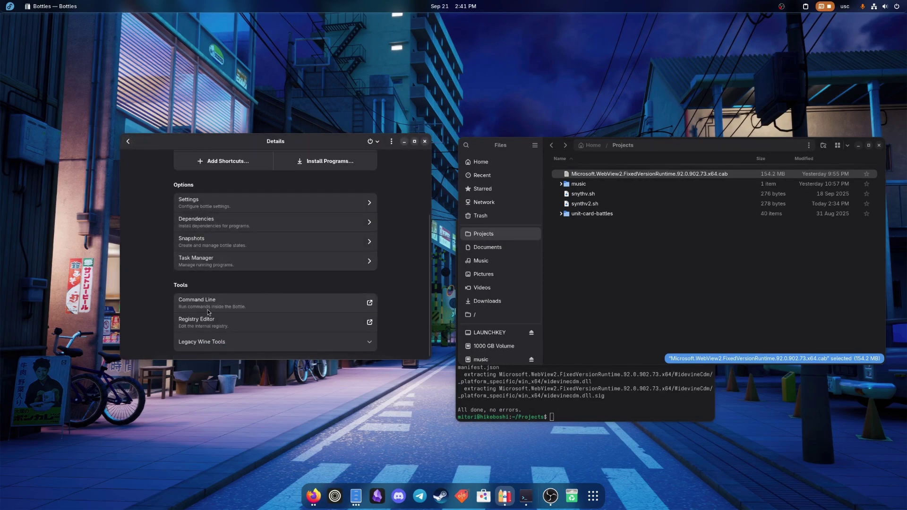
{"action": "left_click", "coordinate": [224, 342]}
{"action": "scroll", "coordinate": [222, 326], "scroll_direction": "down", "scroll_amount": 5}
{"action": "scroll", "coordinate": [208, 309], "scroll_direction": "up", "scroll_amount": 6}
{"action": "scroll", "coordinate": [249, 287], "scroll_direction": "down", "scroll_amount": 6}
In the bottle's Wine configuration Libraries tab, add a d3dcompiler_47 DLL override.
{"action": "left_click", "coordinate": [212, 302]}
{"action": "left_click_drag", "start_coordinate": [64, 19], "coordinate": [602, 178]}
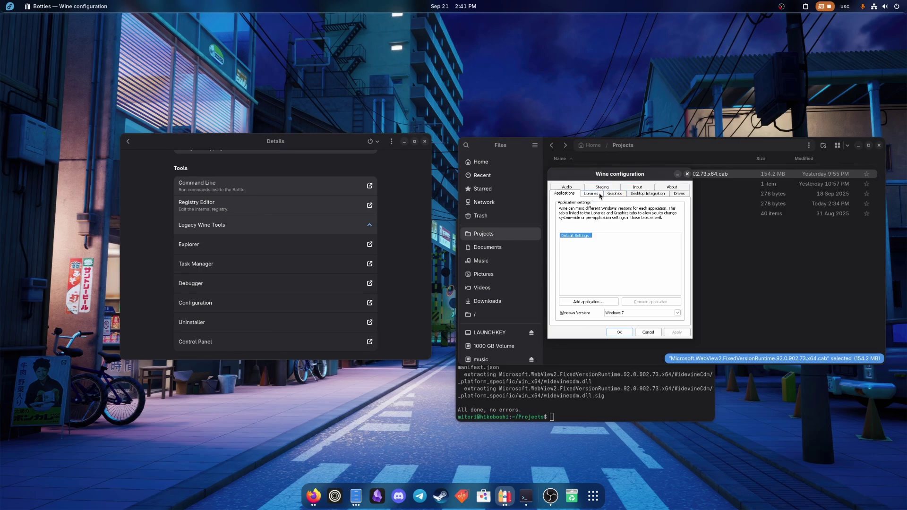
{"action": "left_click", "coordinate": [587, 194]}
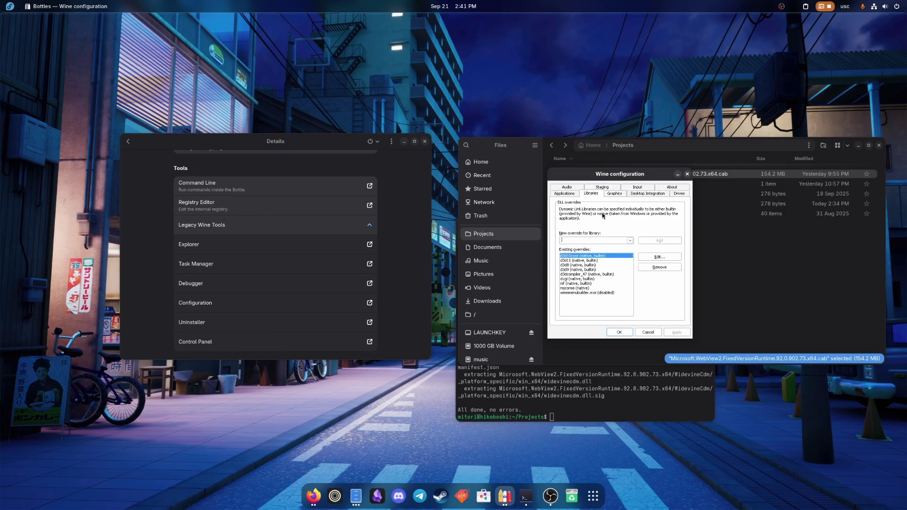
{"action": "left_click", "coordinate": [631, 241]}
{"action": "scroll", "coordinate": [607, 326], "scroll_direction": "down", "scroll_amount": 8}
{"action": "scroll", "coordinate": [600, 339], "scroll_direction": "down", "scroll_amount": 12}
{"action": "left_click", "coordinate": [591, 339]}
{"action": "left_click", "coordinate": [651, 241]}
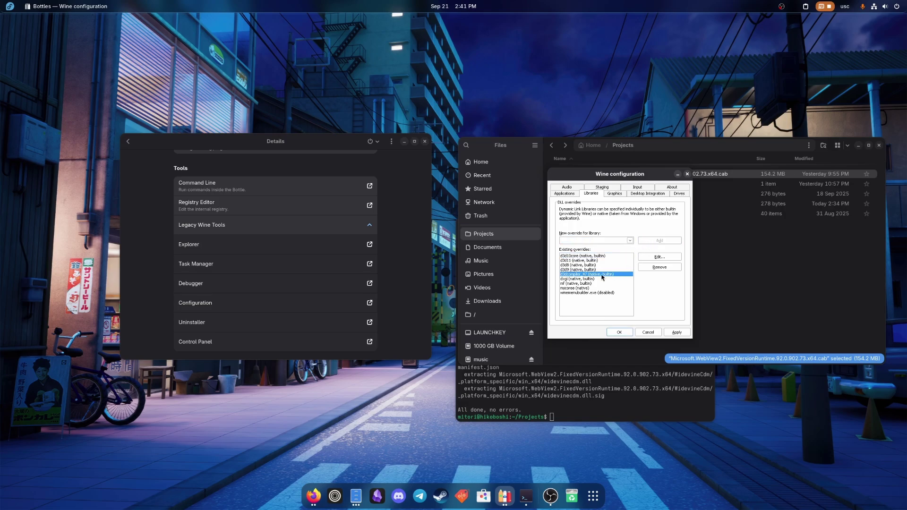
Add mfplat to the DLL overrides.
{"action": "left_click", "coordinate": [628, 240]}
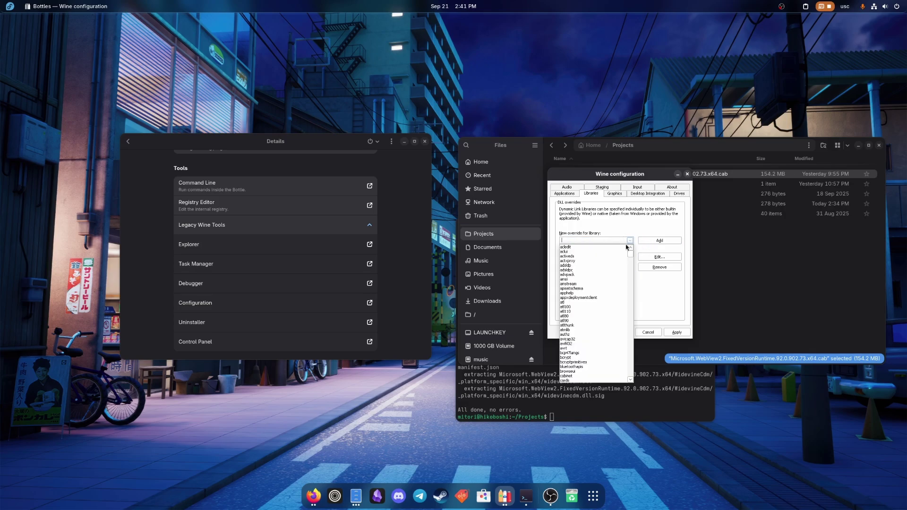
{"action": "scroll", "coordinate": [609, 312], "scroll_direction": "down", "scroll_amount": 20}
{"action": "scroll", "coordinate": [612, 314], "scroll_direction": "down", "scroll_amount": 10}
{"action": "left_click", "coordinate": [595, 340]}
{"action": "left_click", "coordinate": [668, 242]}
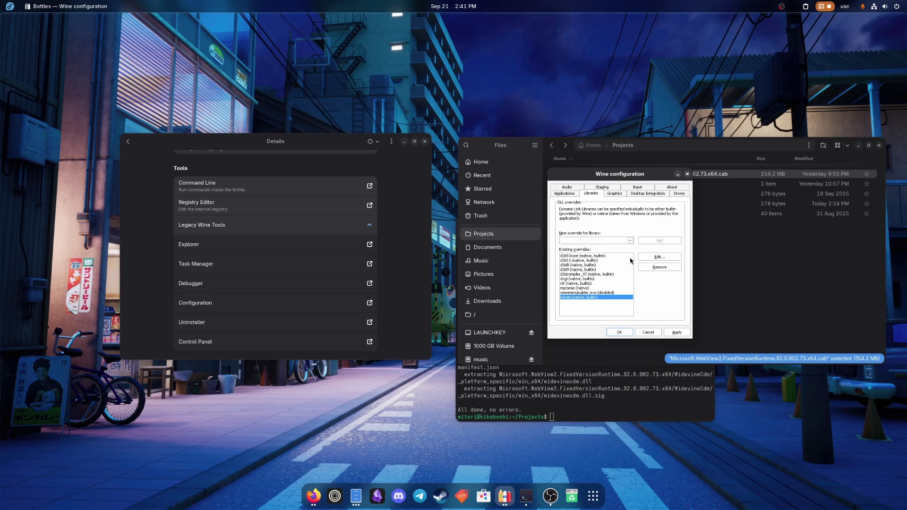
Add the mfreadwrite override, then apply the changes and close the Wine configuration.
{"action": "left_click", "coordinate": [628, 240]}
{"action": "scroll", "coordinate": [609, 352], "scroll_direction": "down", "scroll_amount": 5}
{"action": "scroll", "coordinate": [609, 352], "scroll_direction": "down", "scroll_amount": 15}
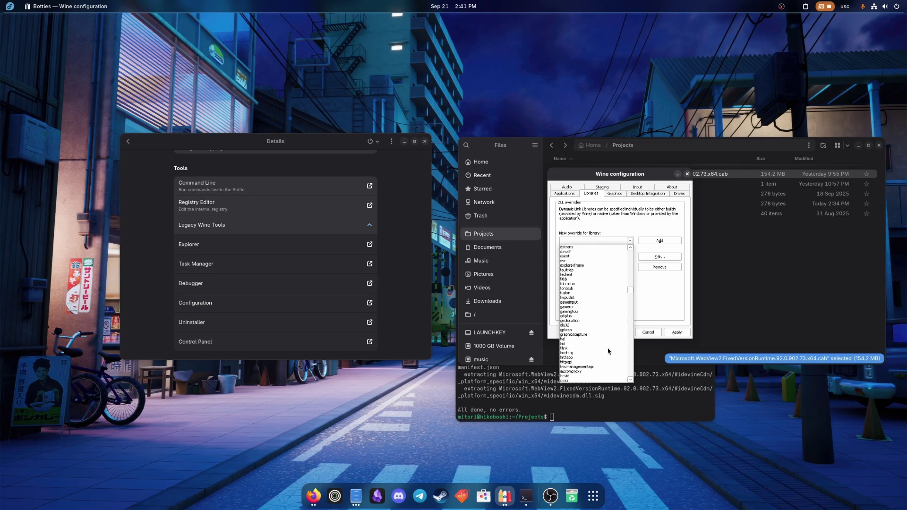
{"action": "scroll", "coordinate": [609, 351], "scroll_direction": "down", "scroll_amount": 7}
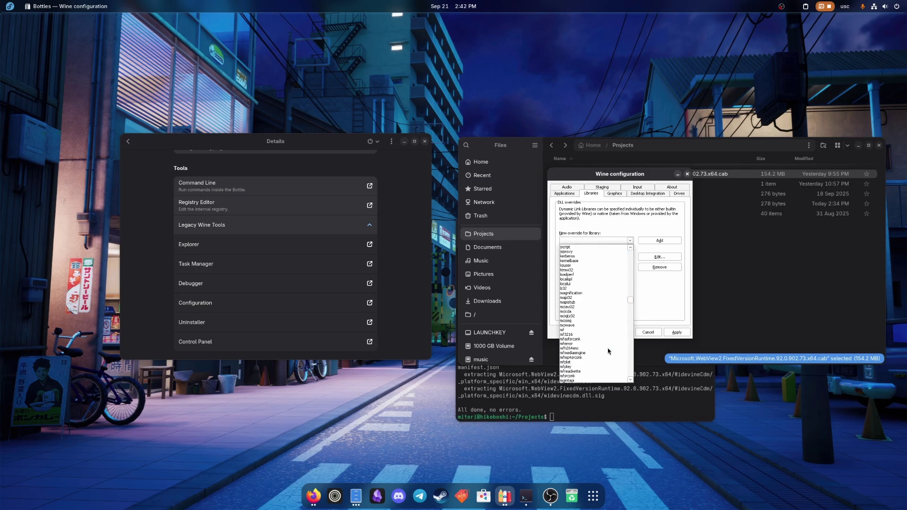
{"action": "left_click", "coordinate": [591, 371]}
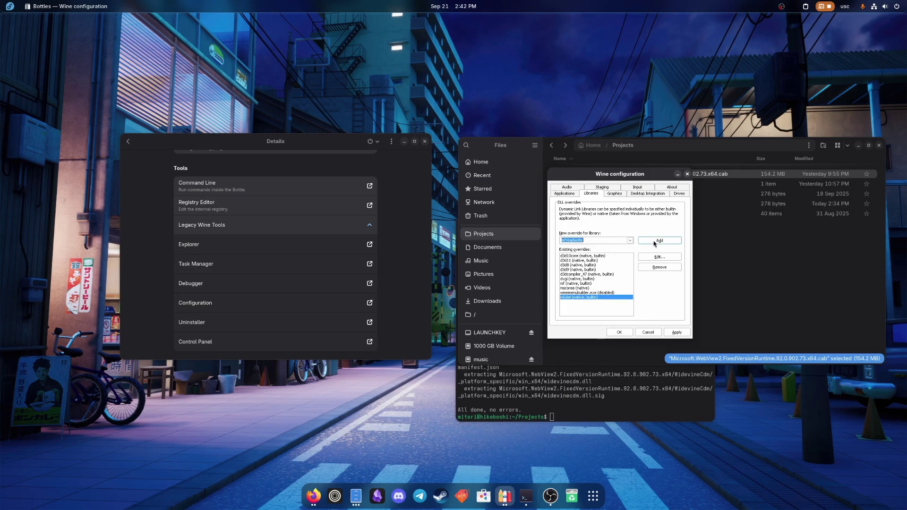
{"action": "key", "text": "Return"}
{"action": "left_click", "coordinate": [676, 332]}
{"action": "left_click", "coordinate": [619, 335]}
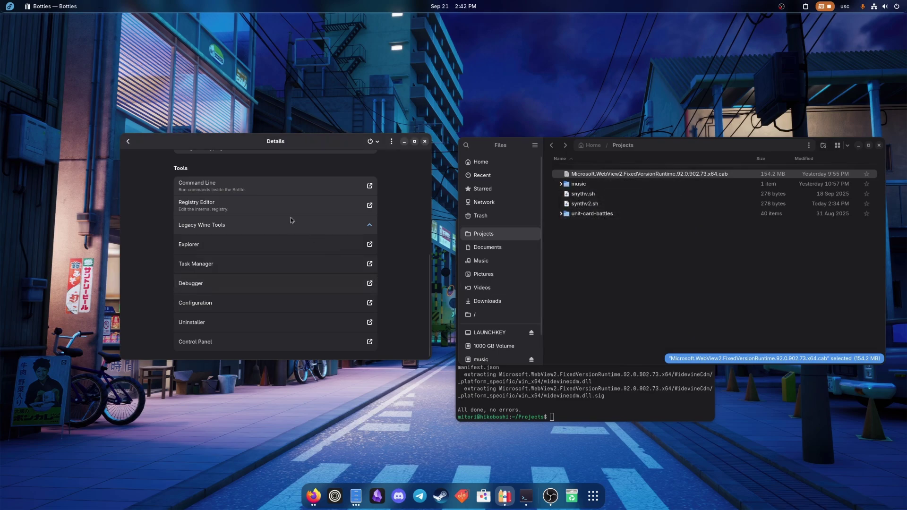
{"action": "scroll", "coordinate": [231, 285], "scroll_direction": "up", "scroll_amount": 5}
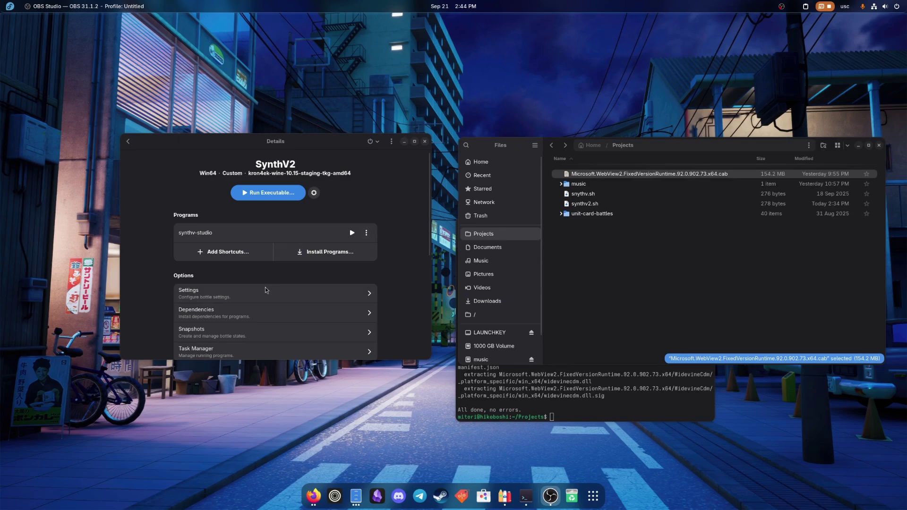
{"action": "left_click", "coordinate": [265, 290]}
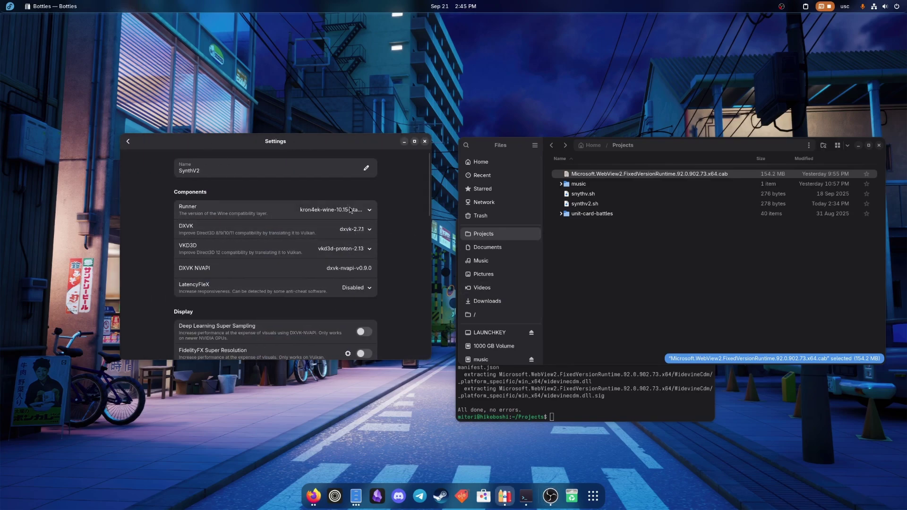
{"action": "scroll", "coordinate": [397, 279], "scroll_direction": "down", "scroll_amount": 3}
{"action": "scroll", "coordinate": [398, 278], "scroll_direction": "up", "scroll_amount": 3}
{"action": "scroll", "coordinate": [373, 262], "scroll_direction": "down", "scroll_amount": 3}
{"action": "scroll", "coordinate": [392, 250], "scroll_direction": "down", "scroll_amount": 1}
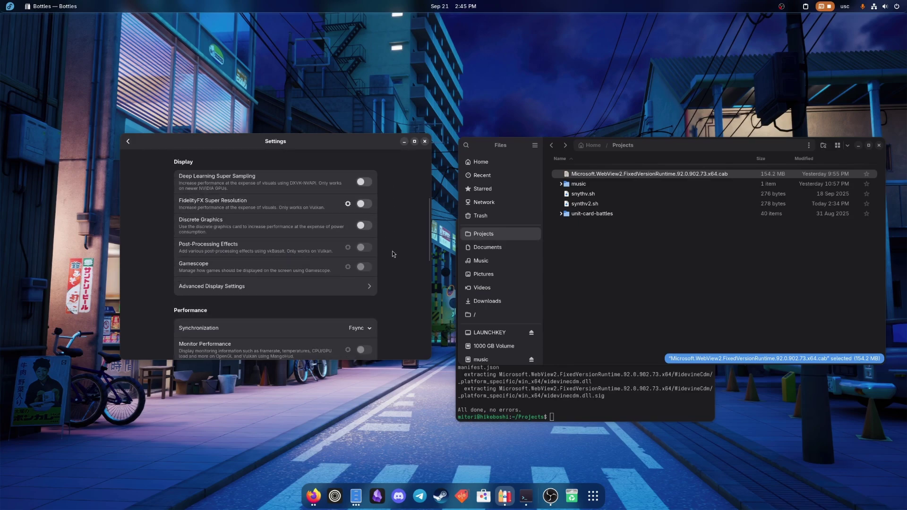
{"action": "scroll", "coordinate": [392, 254], "scroll_direction": "down", "scroll_amount": 5}
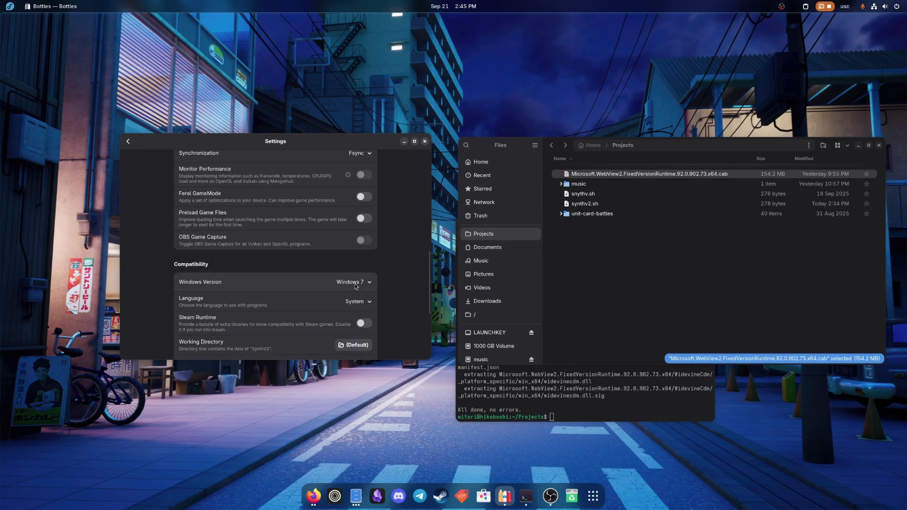
{"action": "scroll", "coordinate": [359, 281], "scroll_direction": "down", "scroll_amount": 3}
{"action": "scroll", "coordinate": [368, 274], "scroll_direction": "up", "scroll_amount": 2}
{"action": "scroll", "coordinate": [376, 267], "scroll_direction": "down", "scroll_amount": 4}
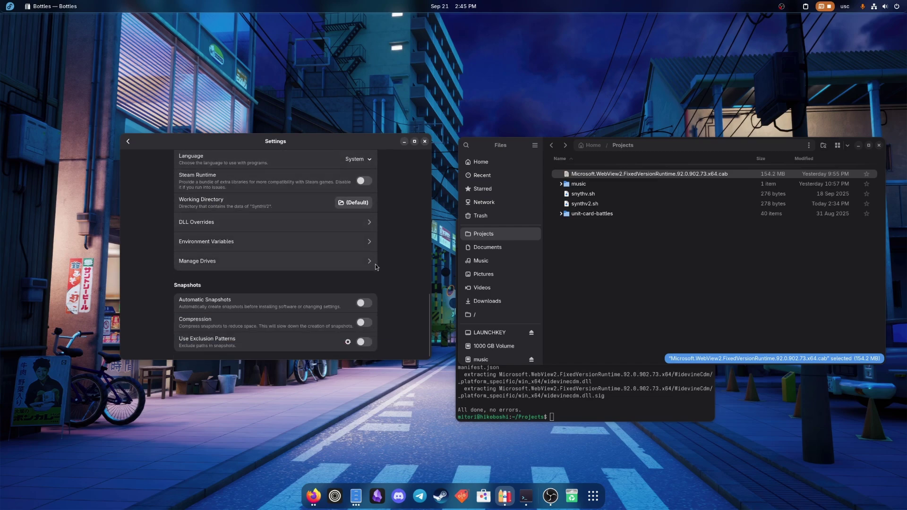
{"action": "scroll", "coordinate": [307, 226], "scroll_direction": "up", "scroll_amount": 15}
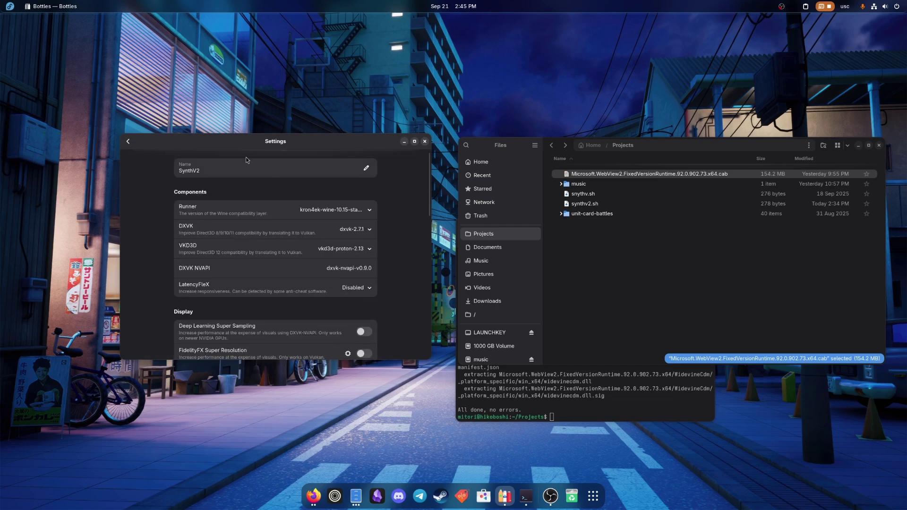
{"action": "left_click", "coordinate": [134, 145]}
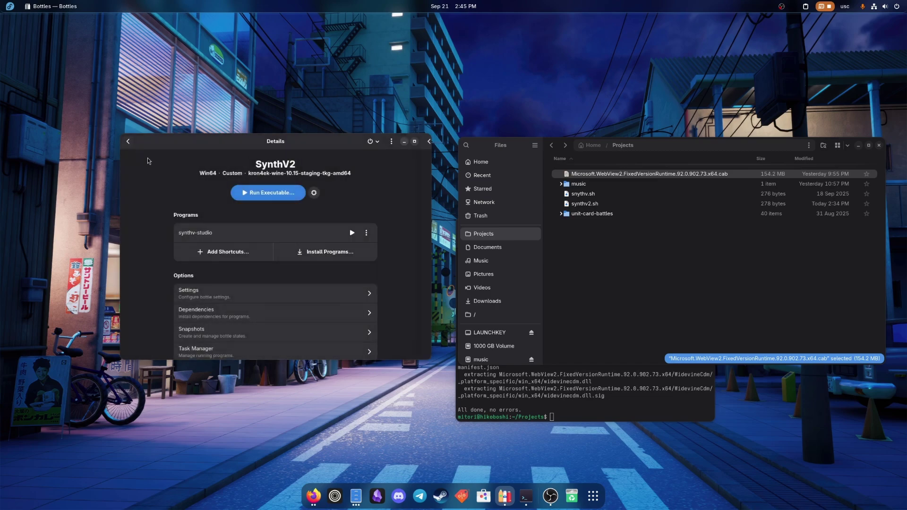
Launch synthv-studio, decline usage-data collection, and download the Ninezero 2 voice (v201).
{"action": "left_click", "coordinate": [358, 233]}
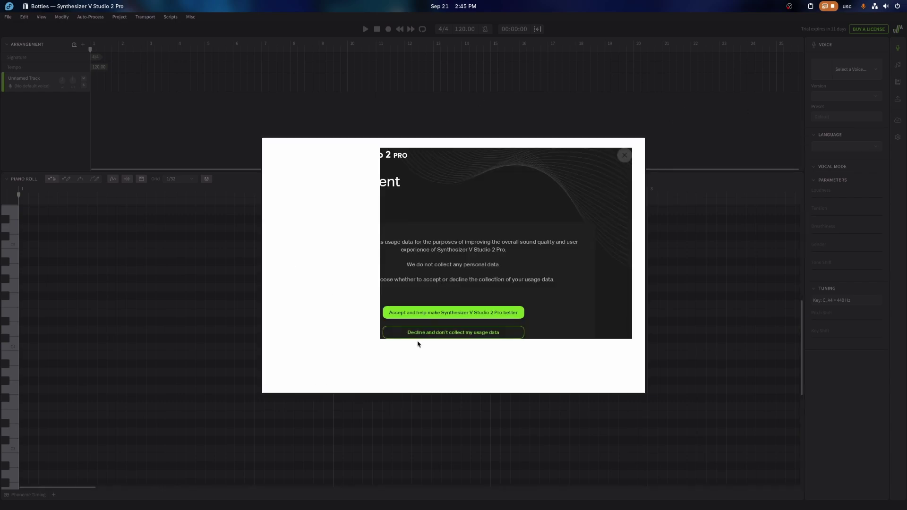
{"action": "left_click", "coordinate": [425, 333]}
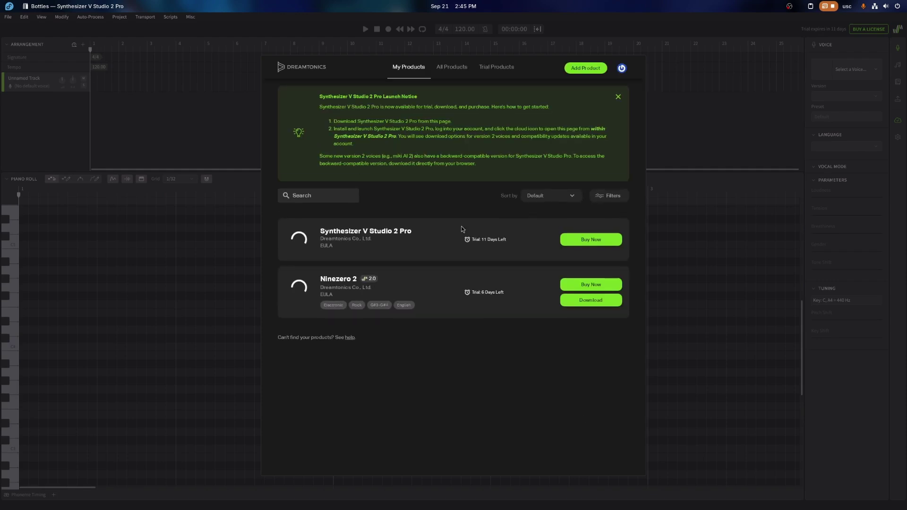
{"action": "left_click", "coordinate": [585, 304]}
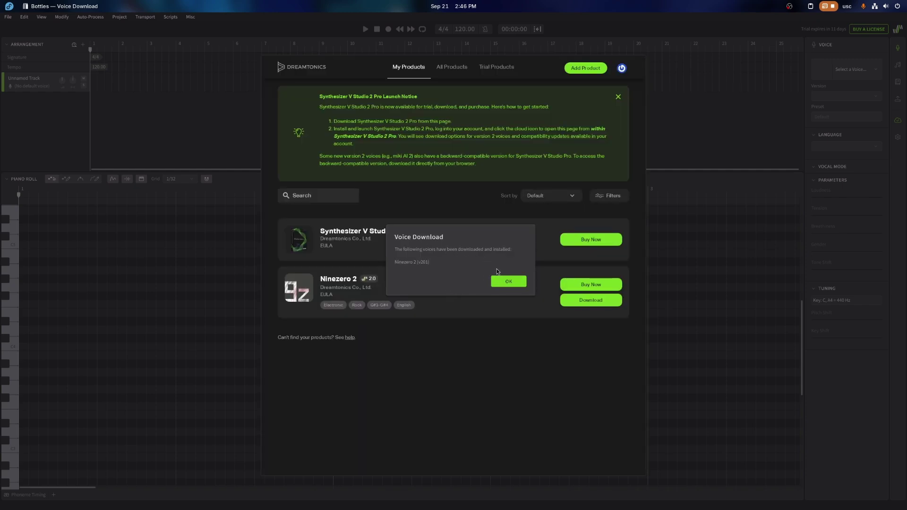
{"action": "left_click", "coordinate": [503, 283]}
Make Ninezero 2 the track's voice and place a note at bar 2, lowered one semitone.
{"action": "left_click", "coordinate": [646, 71]}
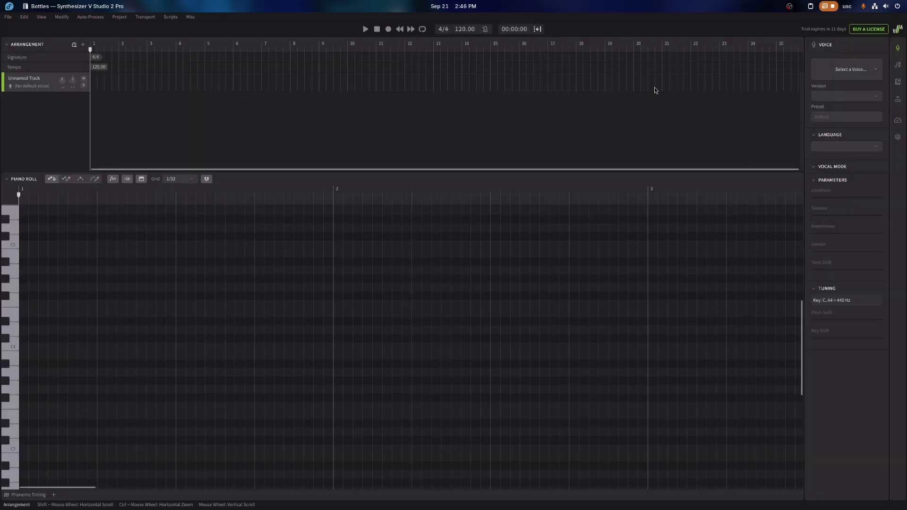
{"action": "left_click", "coordinate": [19, 88]}
{"action": "left_click", "coordinate": [33, 109]}
{"action": "double_click", "coordinate": [335, 306]}
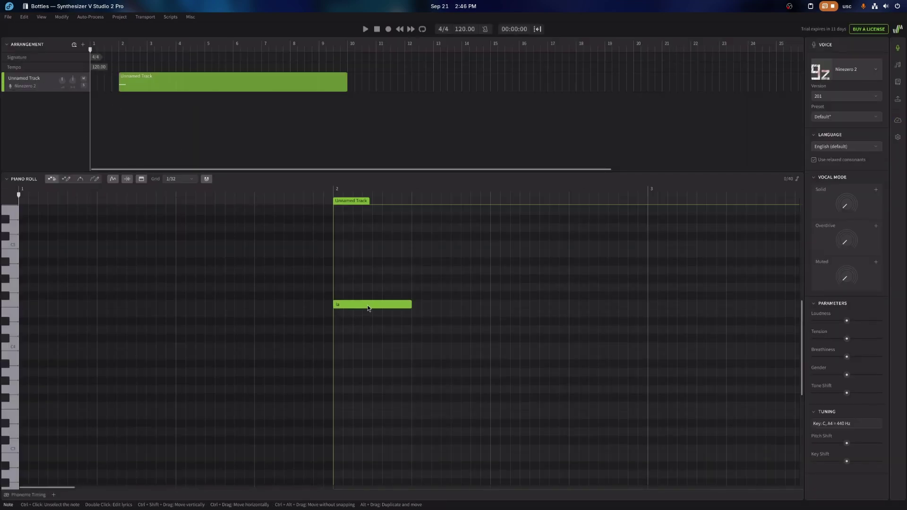
{"action": "left_click_drag", "start_coordinate": [367, 308], "coordinate": [371, 312]}
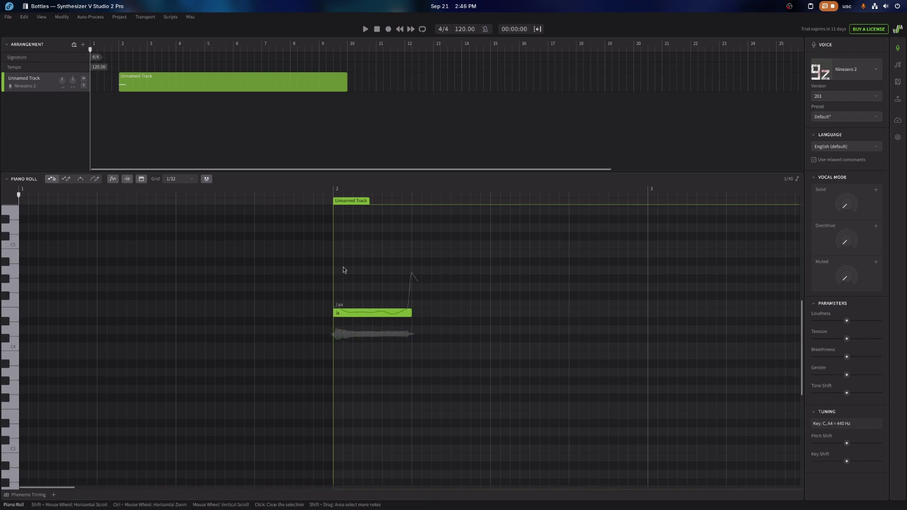
Preview the note, draw a higher second note and another later in bar 2, then play everything back.
{"action": "key", "text": "space"}
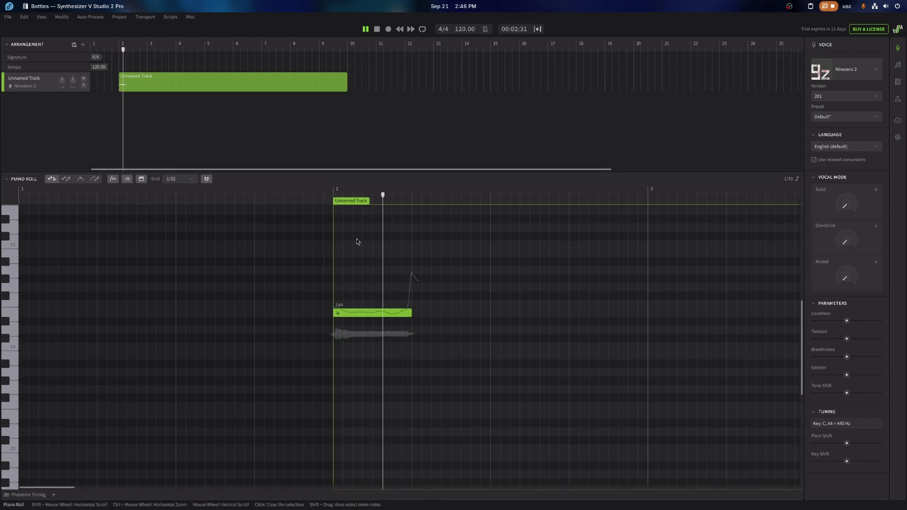
{"action": "key", "text": "space"}
{"action": "left_click_drag", "start_coordinate": [421, 296], "coordinate": [432, 296]}
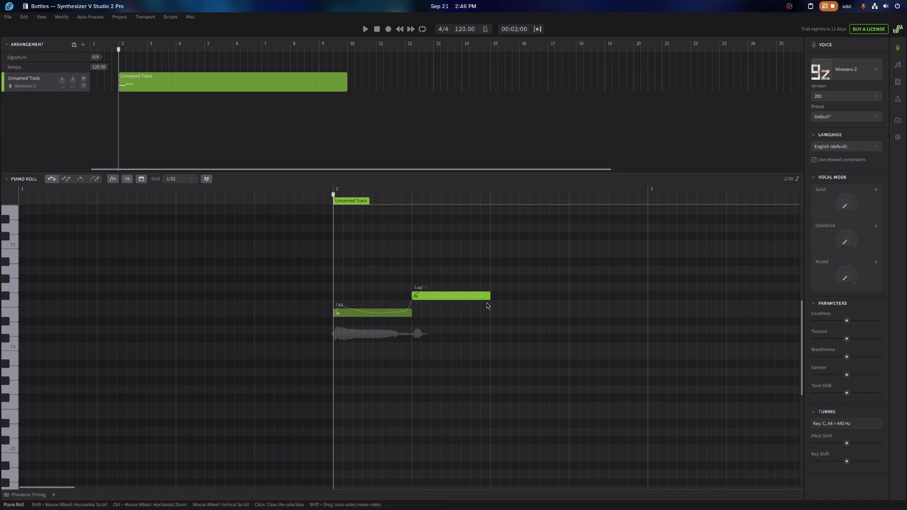
{"action": "mouse_move", "coordinate": [531, 304]}
{"action": "left_mouse_down"}
{"action": "mouse_move", "coordinate": [606, 306]}
{"action": "mouse_move", "coordinate": [570, 304]}
{"action": "mouse_move", "coordinate": [637, 325]}
{"action": "left_mouse_up"}
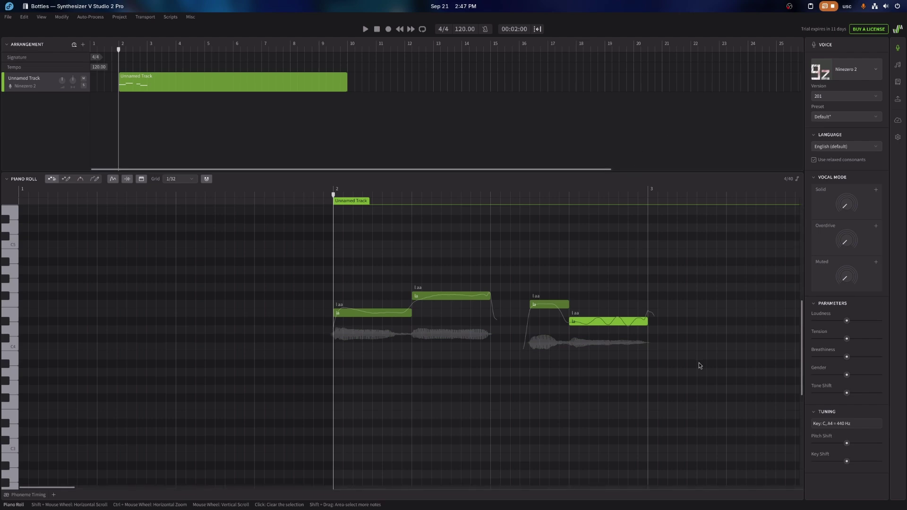
{"action": "key", "text": "space"}
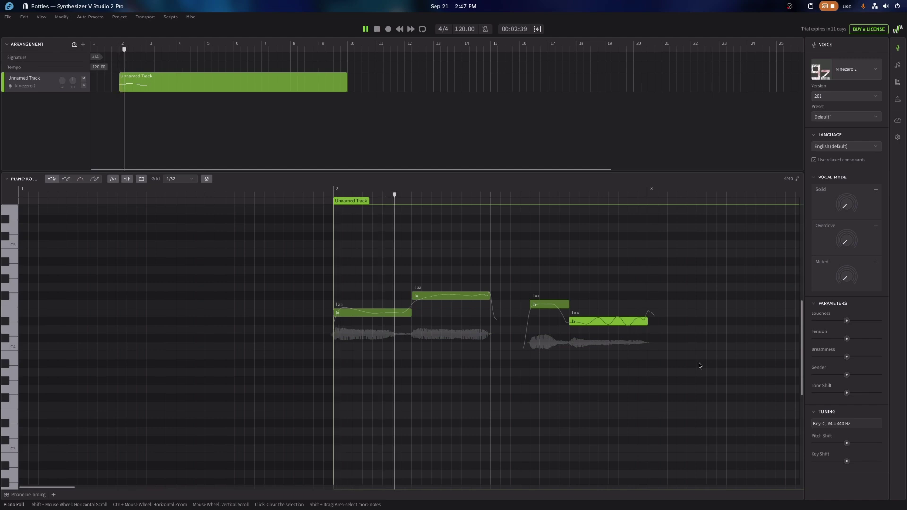